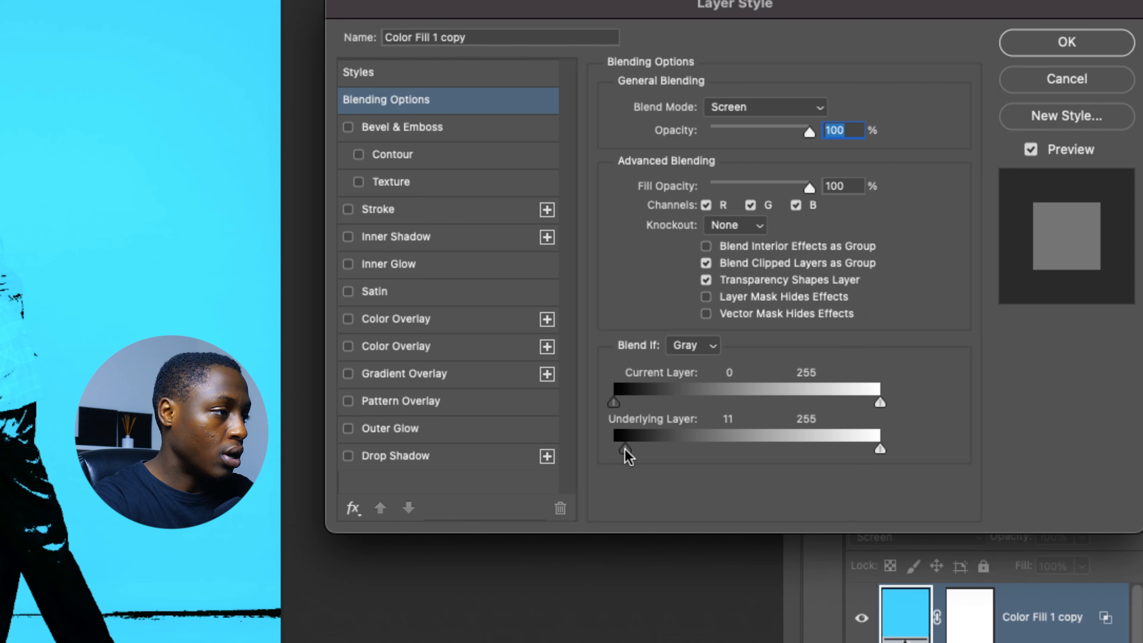
Step: Split the underlying layer's black Blend If slider to 8 / 111 for Color Fill 1 copy and apply the layer style
key("alt")
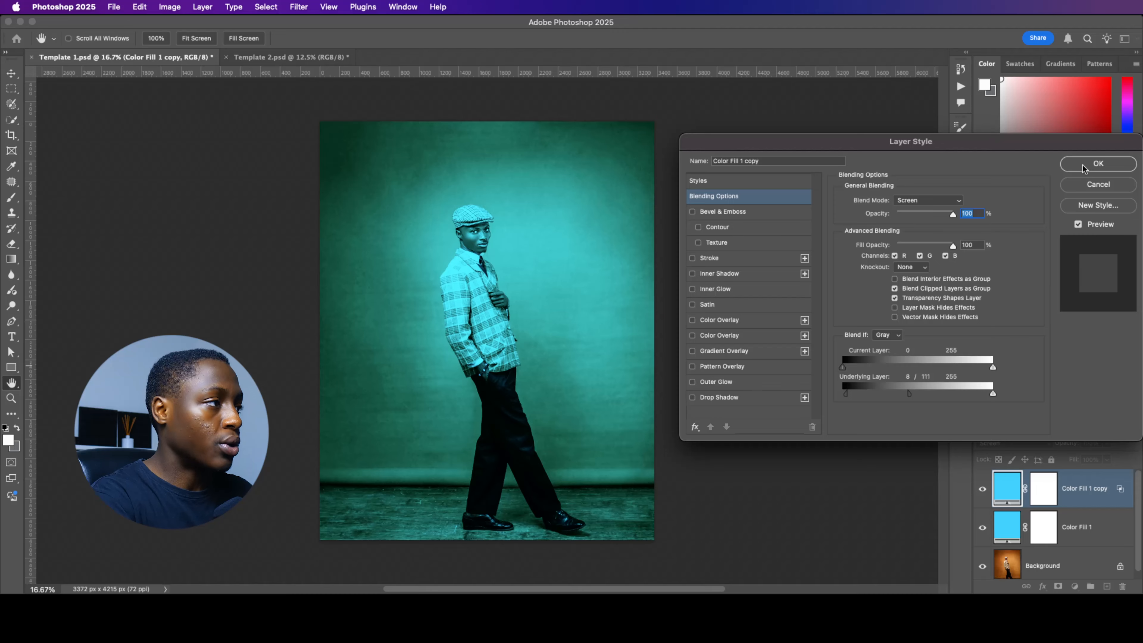
left_click(1098, 163)
Step: Group Color Fill 1 copy and Color Fill 1, and hide the group
left_click(1099, 523, "shift")
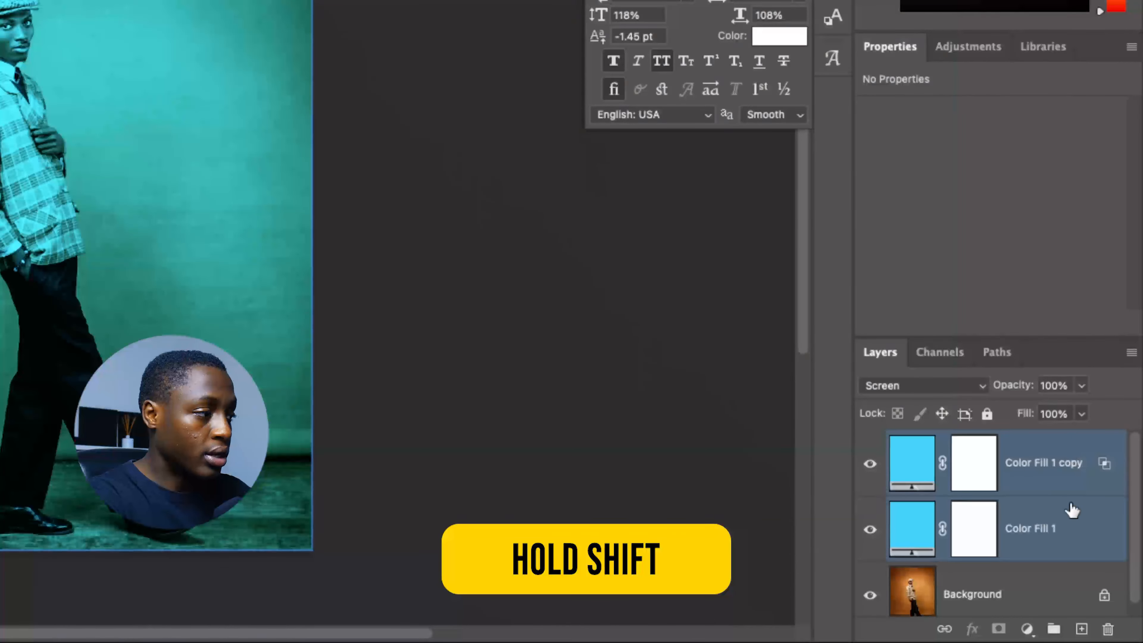
left_click(1054, 629)
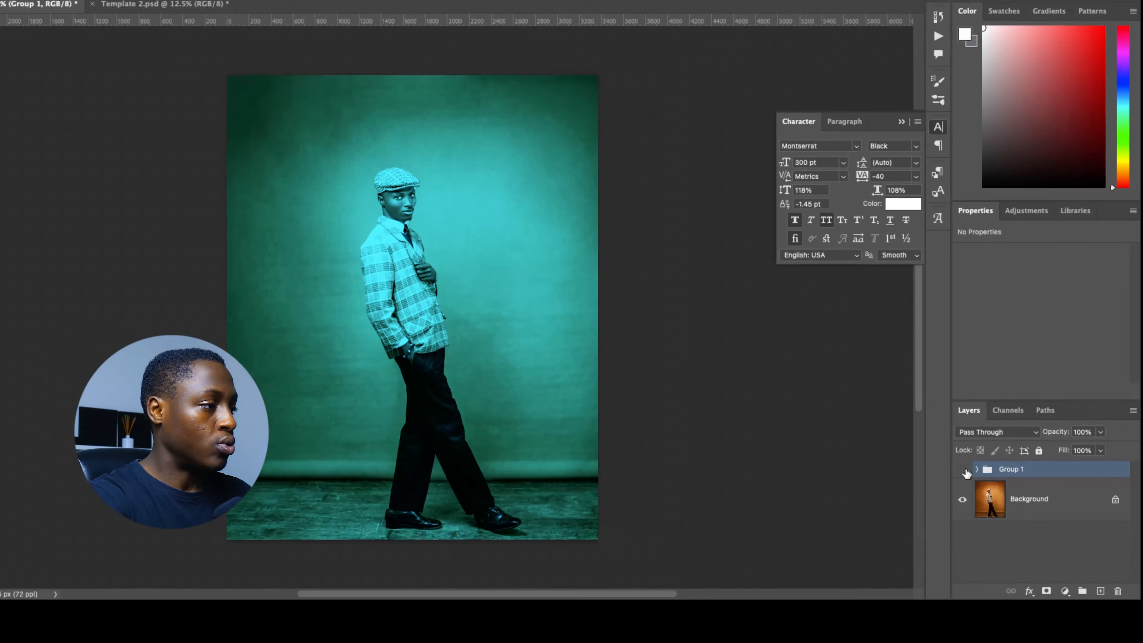
left_click(982, 478)
Step: Open the Background layer in Select and Mask from the Quick Selection Tool and select the man with Select Subject
left_click(994, 490)
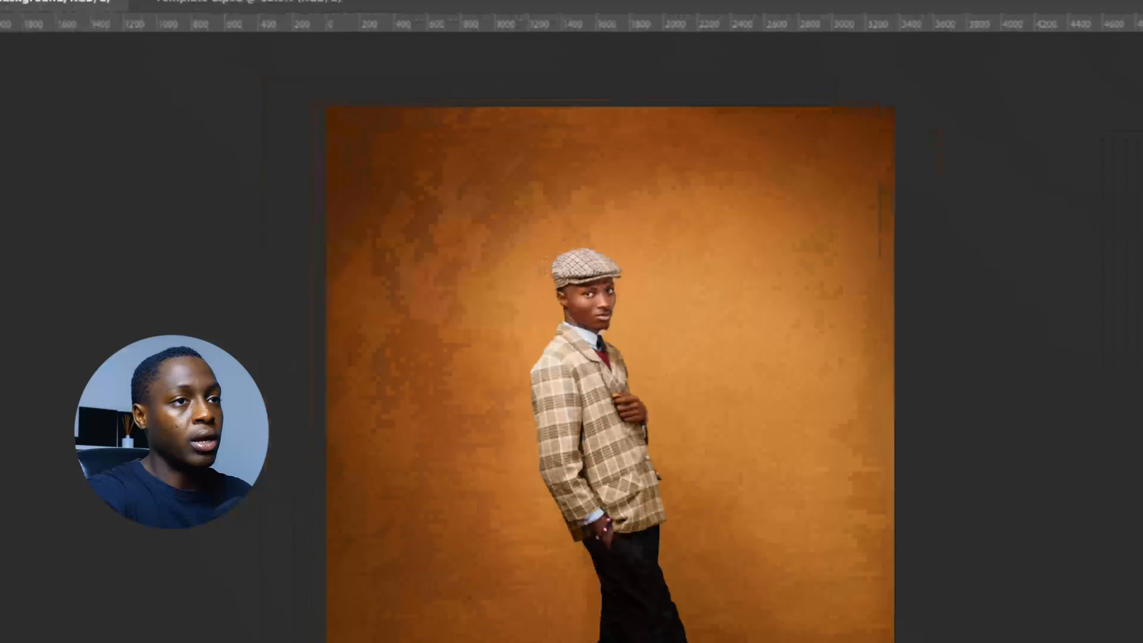
right_click(1, 186)
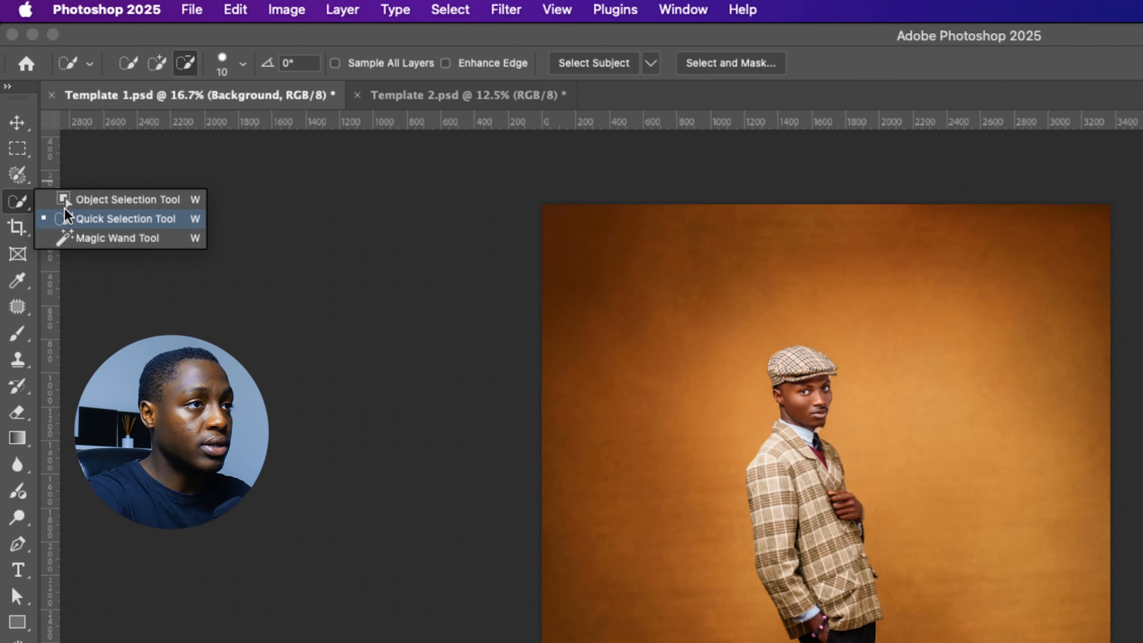
left_click(77, 211)
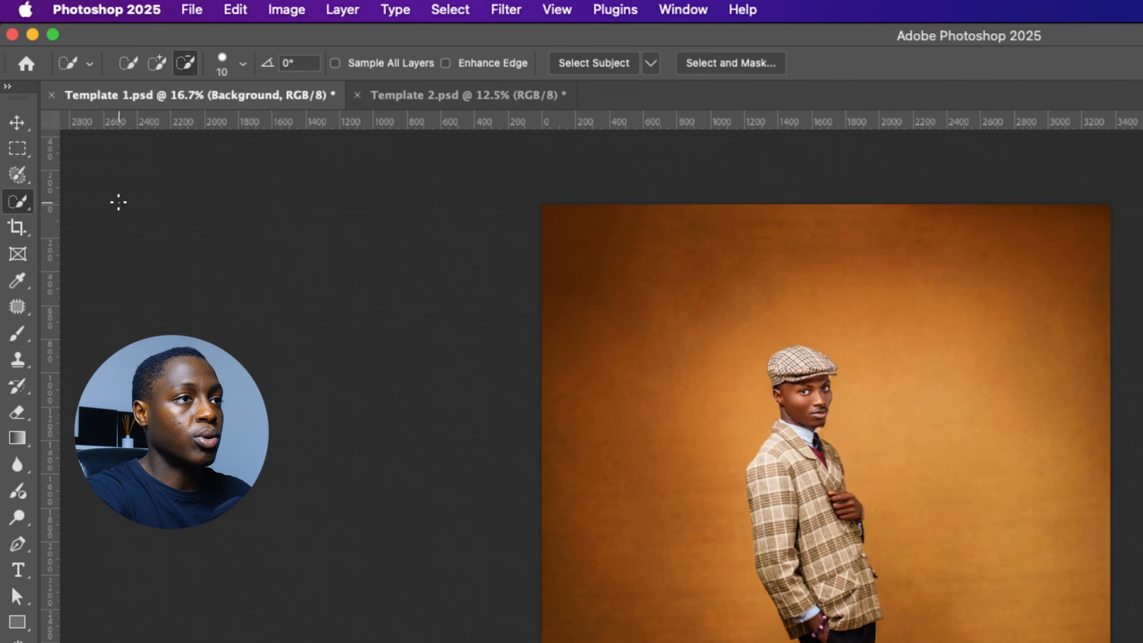
left_click(653, 62)
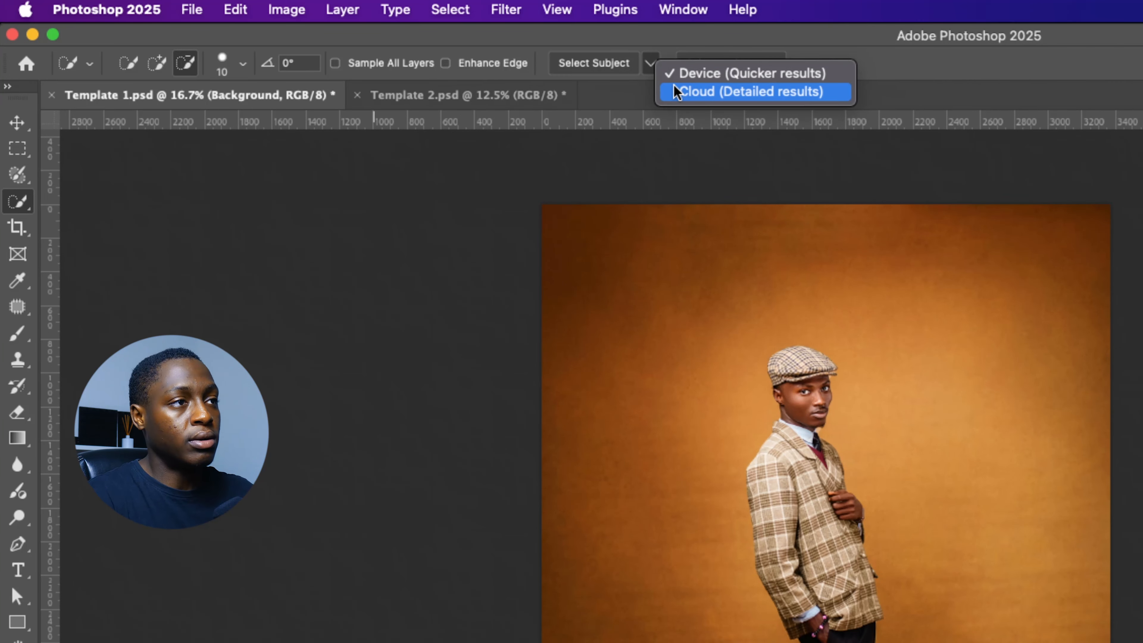
left_click(816, 22)
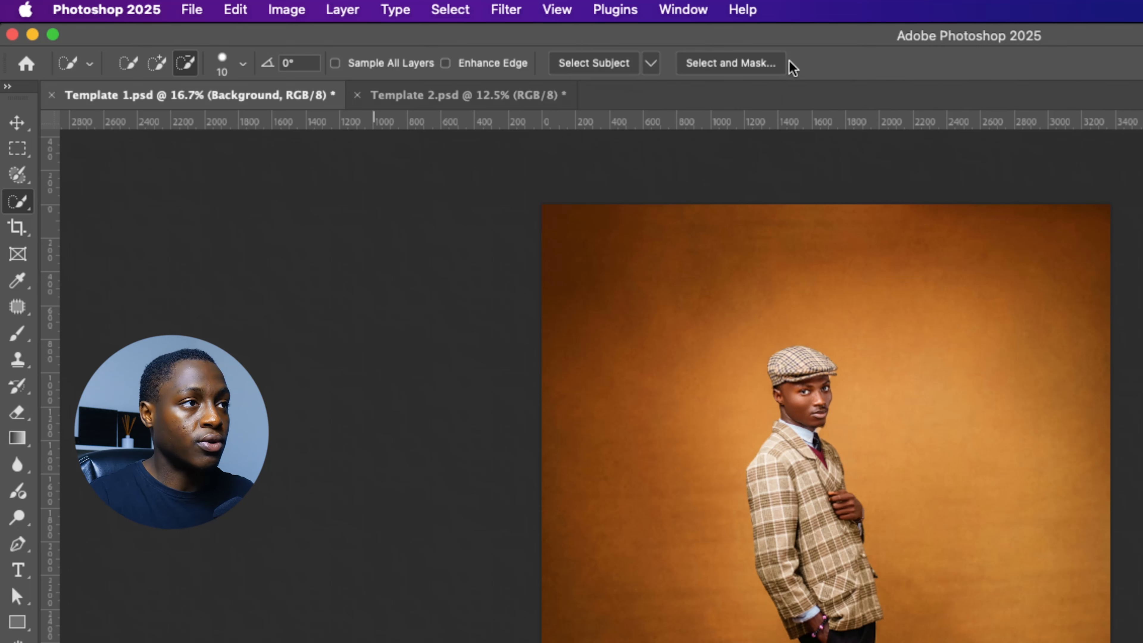
left_click(750, 66)
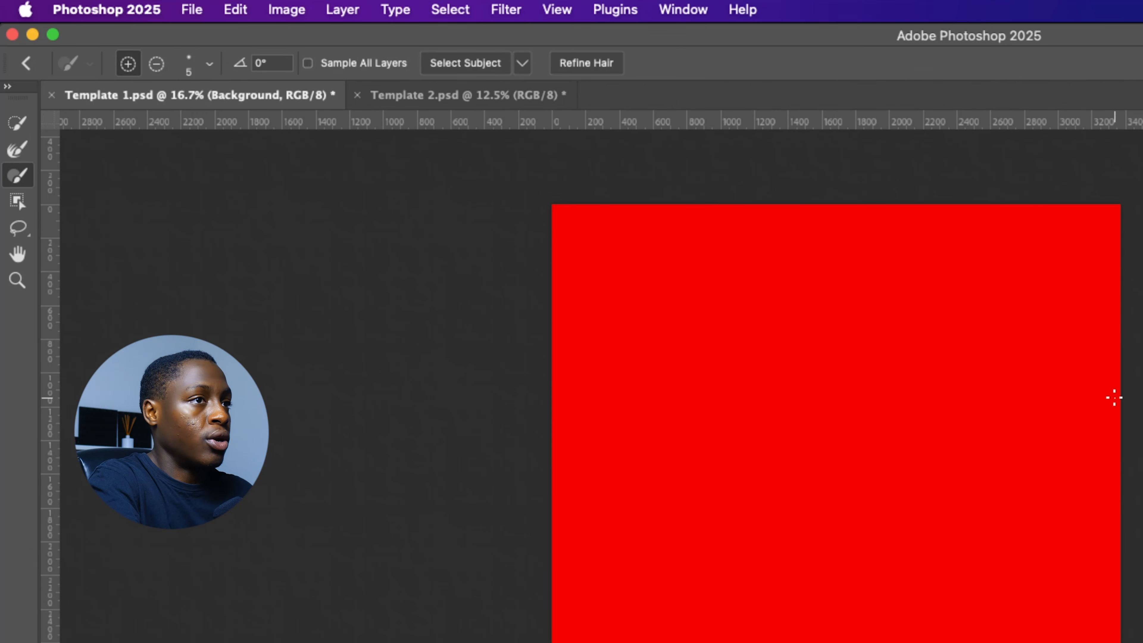
left_click(479, 67)
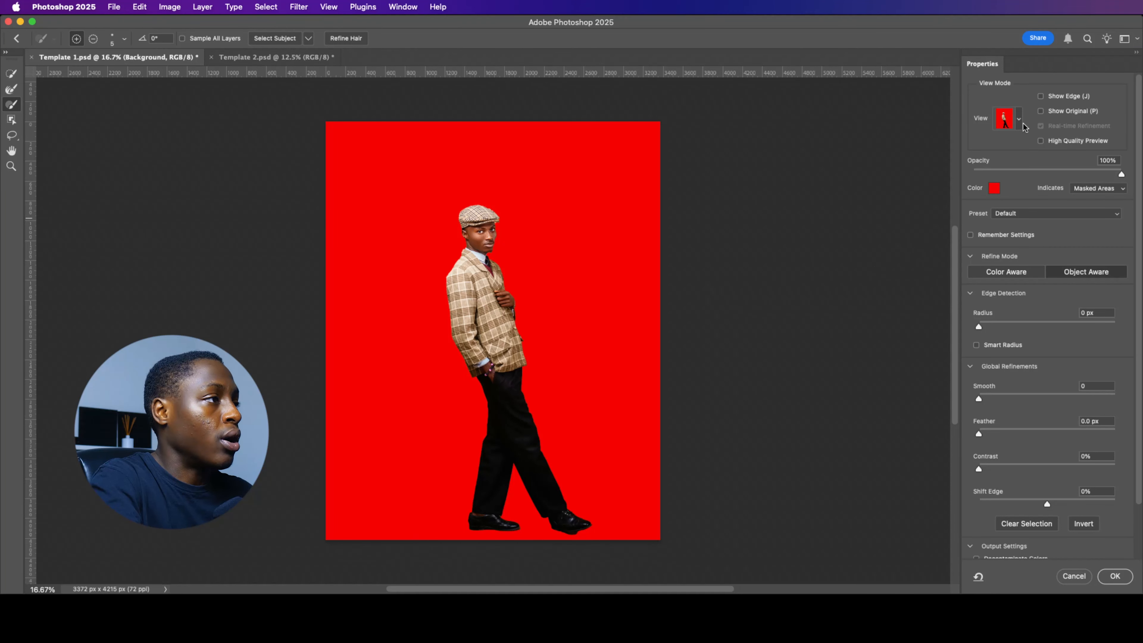
Step: Set the mask preview to Onion Skin with 100% transparency
left_click(1019, 119)
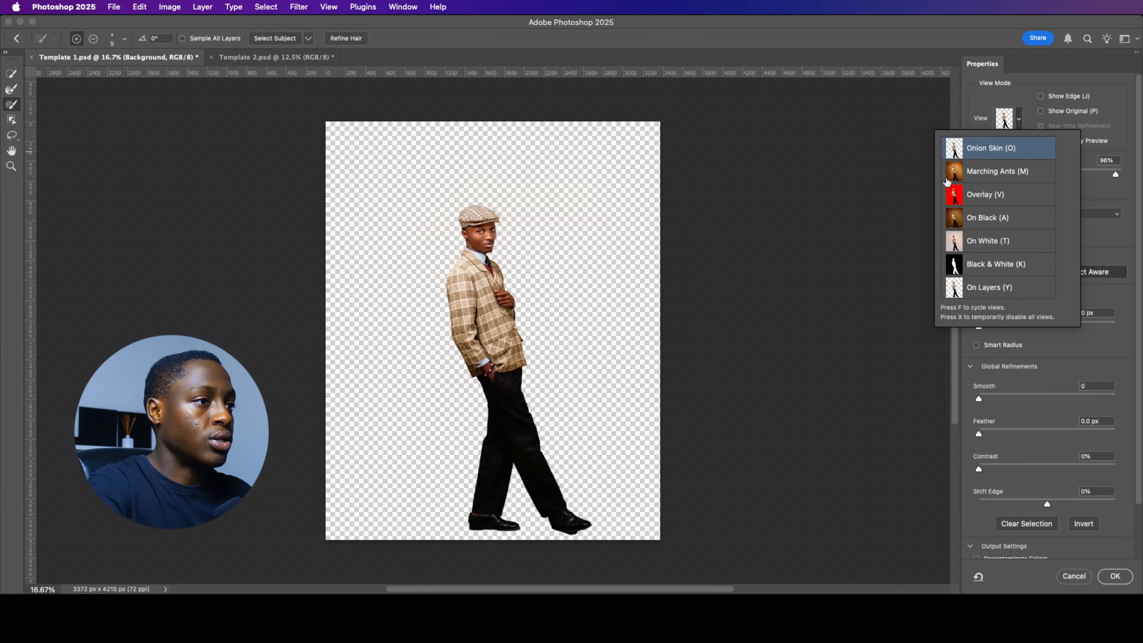
left_click(1117, 200)
left_click_drag(1115, 174, 1122, 174)
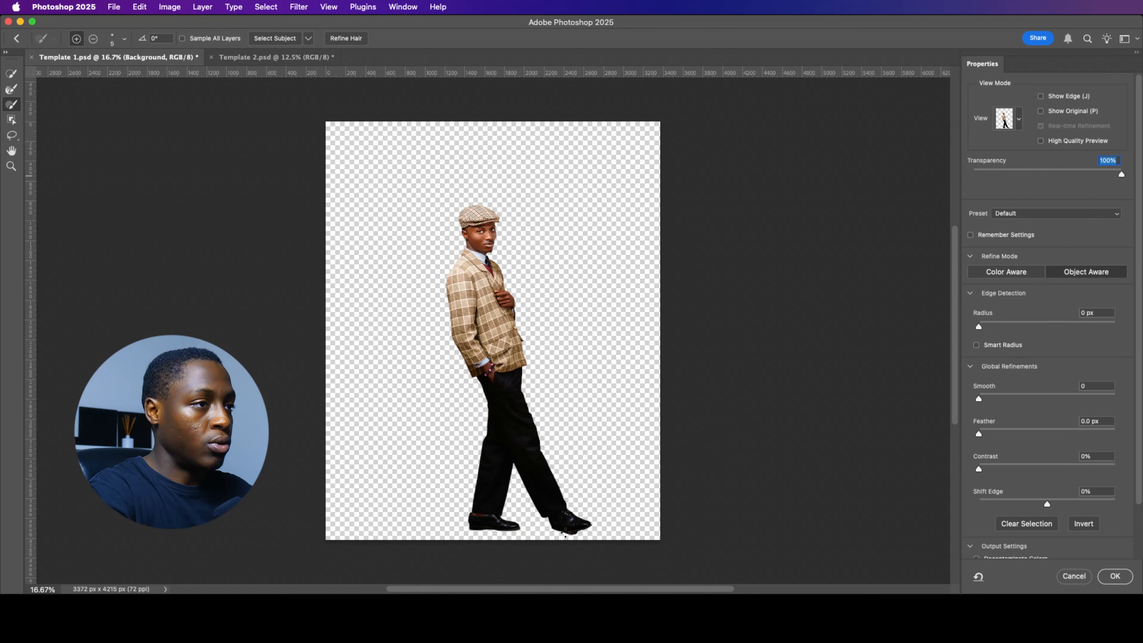
Step: Subtract the leftover floor area beneath the front shoe from the selection with a size 20 brush
scroll(565, 536, "up", 6)
scroll(583, 528, "down", 3)
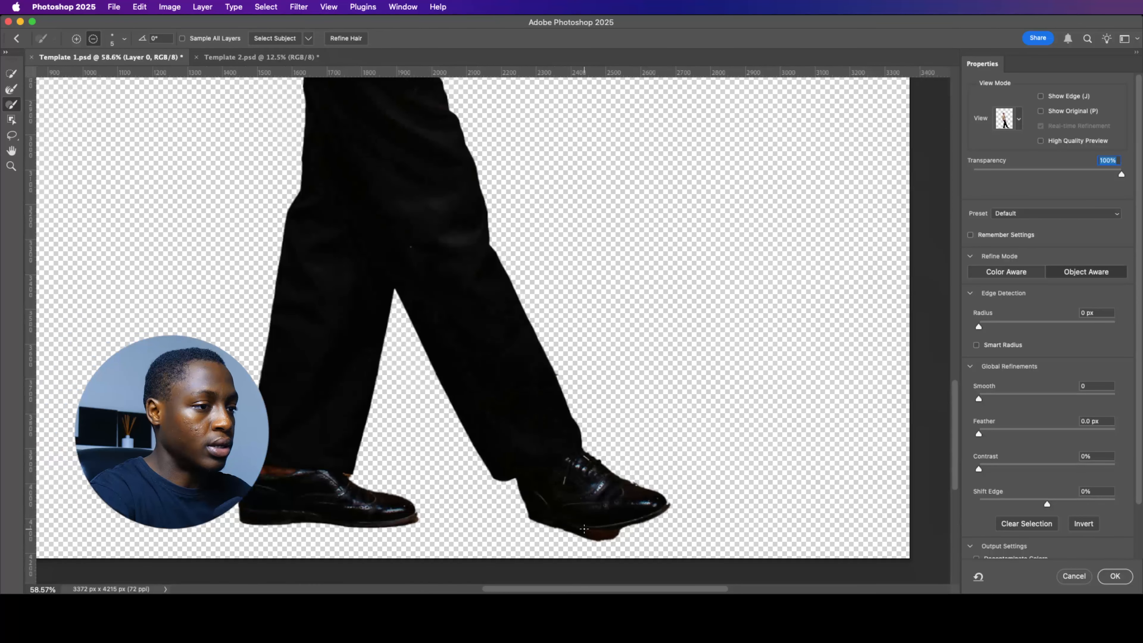
scroll(584, 528, "up", 2)
scroll(583, 528, "up", 2)
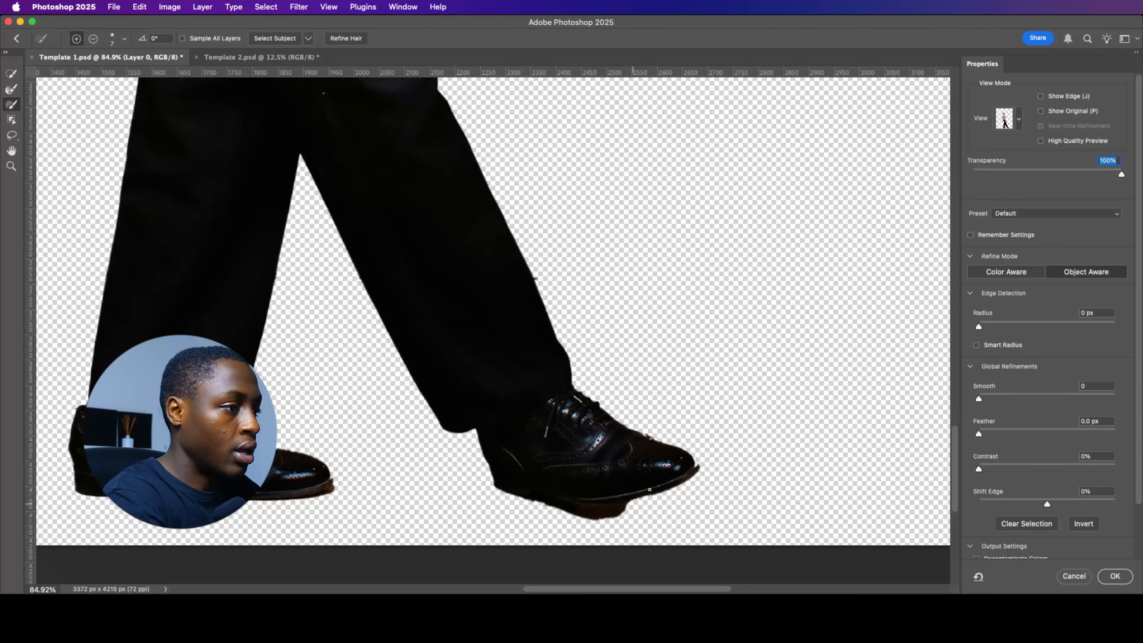
key("bracketright")
key("p")
key("p")
key("alt")
left_click_drag(624, 512, 549, 505)
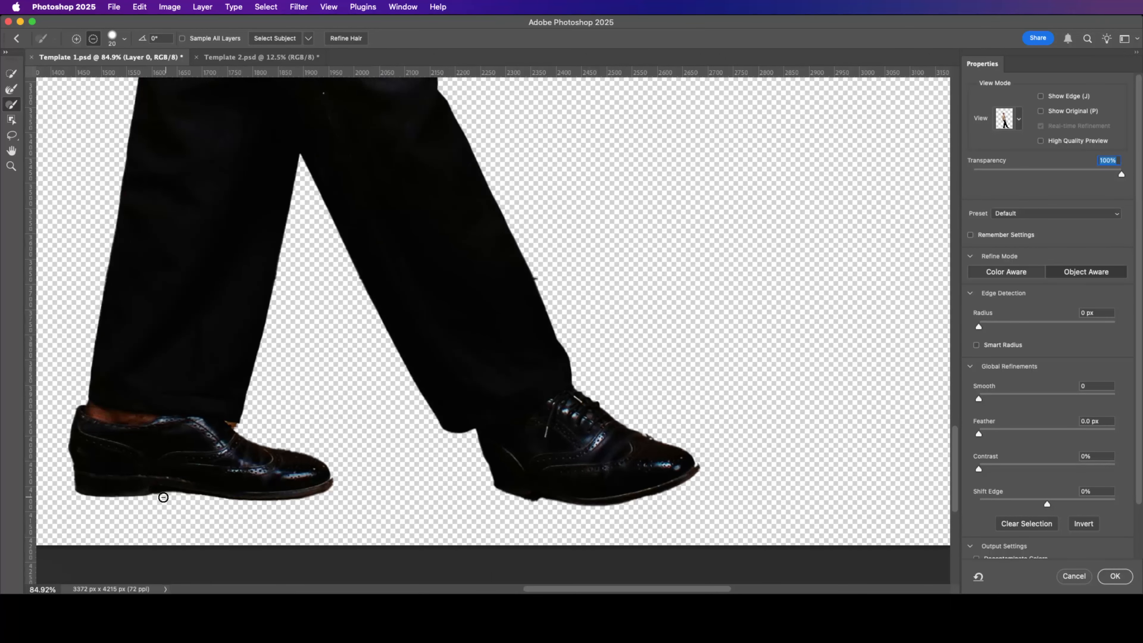
Step: Subtract the orange background remnant between the rear trouser hem and shoe with a smaller size 5 brush
scroll(240, 469, "up", 5)
key("bracketleft")
key("bracketleft")
key("bracketleft")
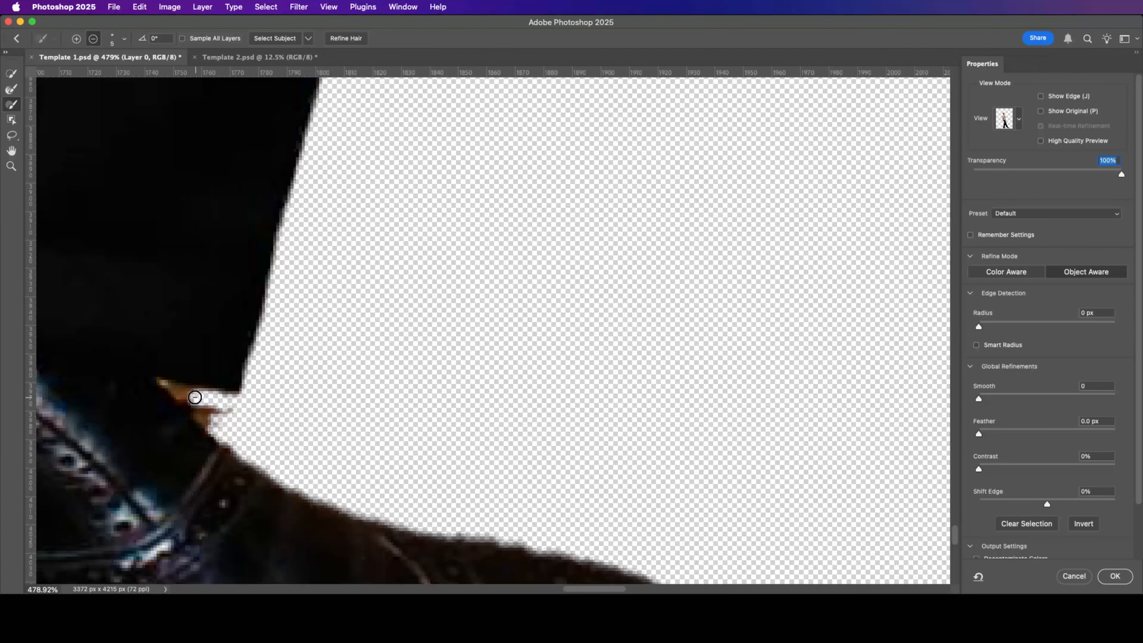
key("super+0")
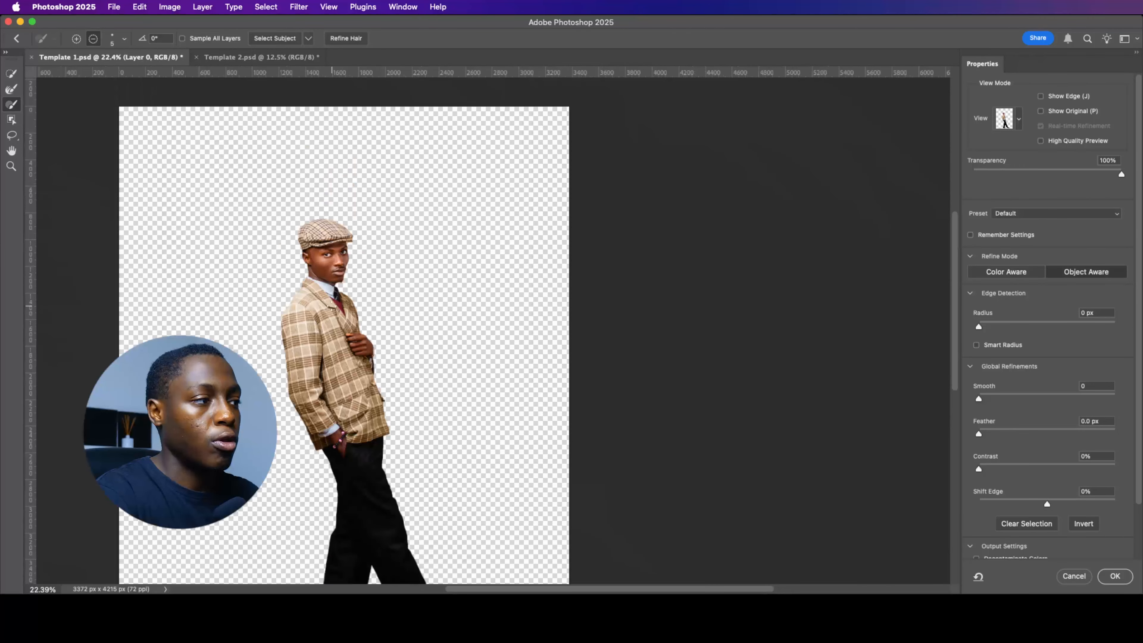
Step: Change the mask preview to Overlay
left_click(1020, 127)
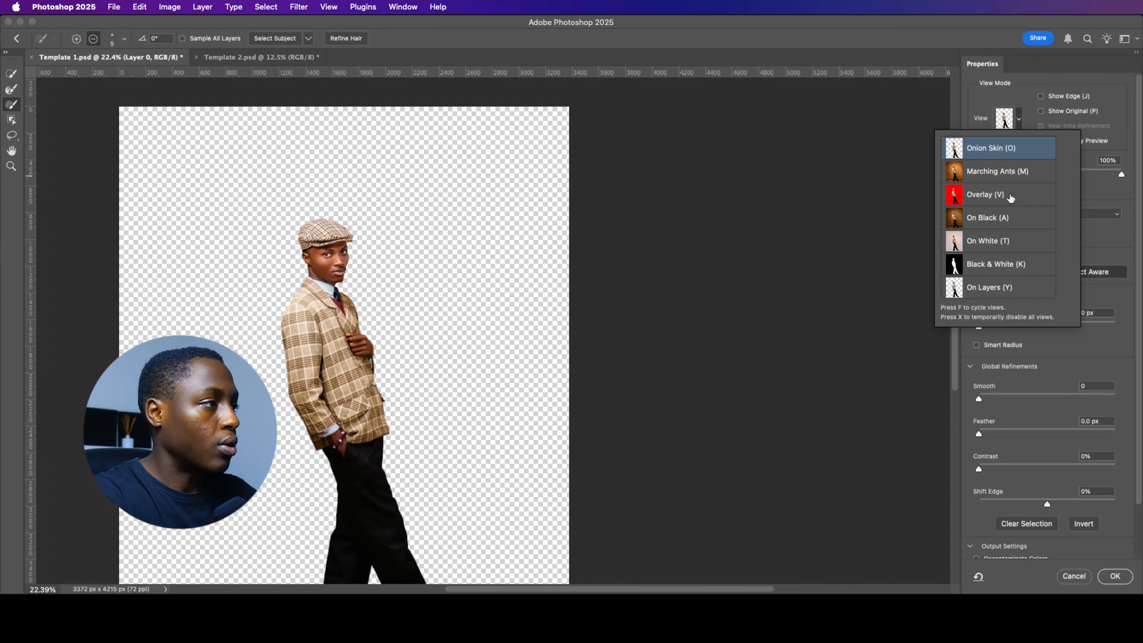
left_click(1010, 199)
scroll(308, 286, "up", 10)
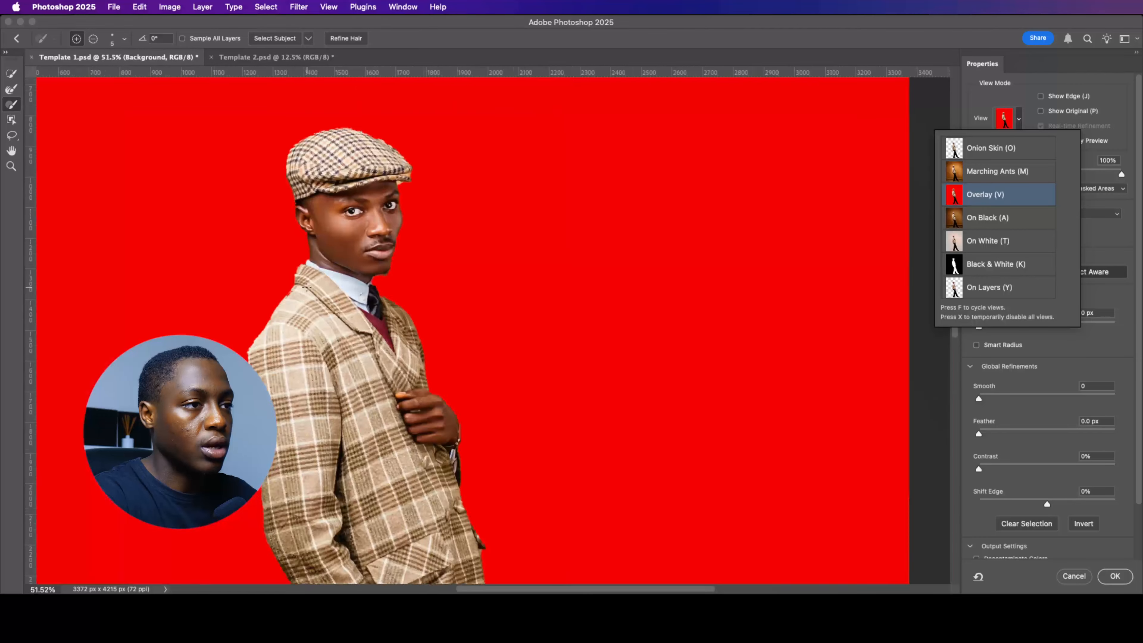
scroll(270, 306, "down", 3)
scroll(263, 309, "down", 5)
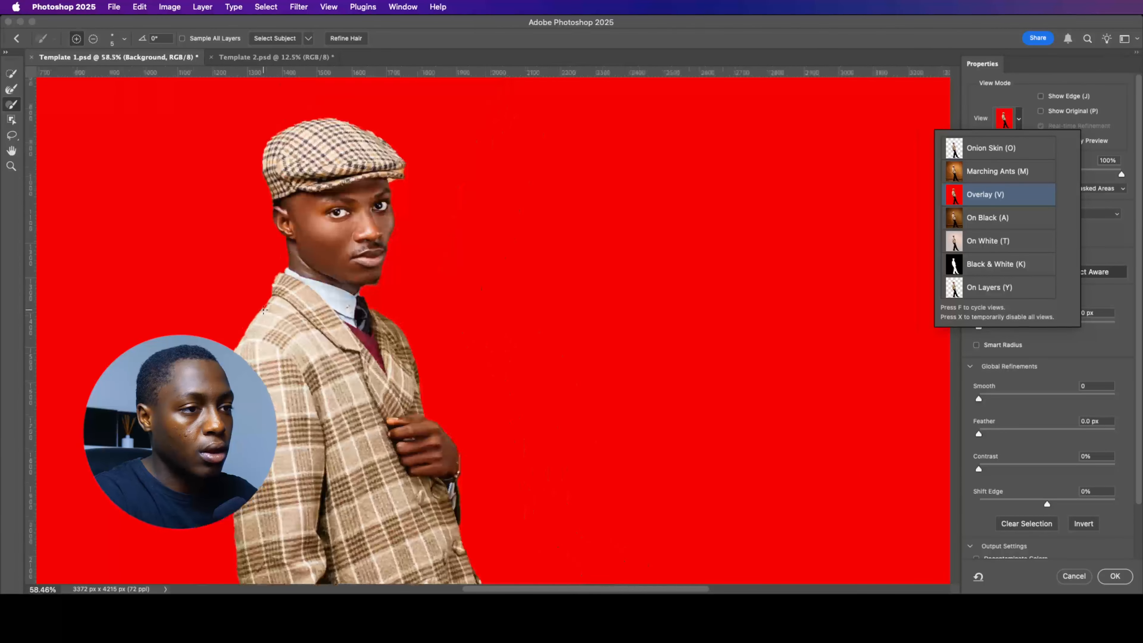
Step: Paint the jacket's shoulder and upper sleeve edge back into the selection with a size 20 brush
scroll(268, 281, "up", 8)
key("alt")
left_click(169, 108)
key("]")
key("]")
key("]")
key("]")
key("]")
key("]")
scroll(329, 268, "down", 3)
left_click_drag(293, 193, 84, 483)
scroll(84, 483, "down", 3)
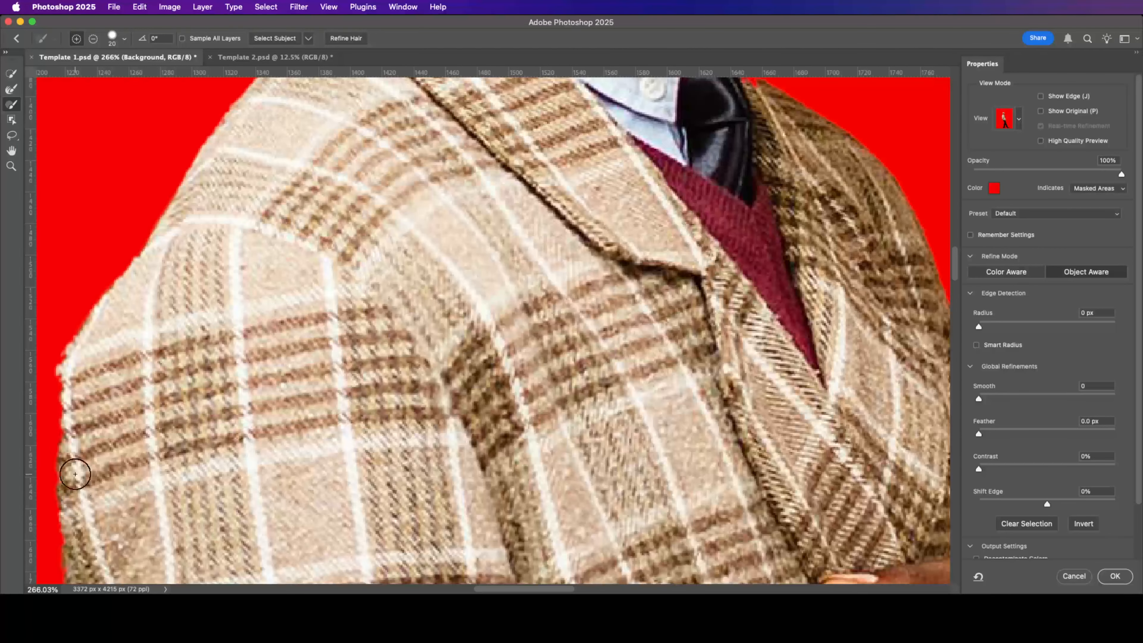
Step: Undo the last brush change and refine the beard hairs along the chin with a size 9 Refine Edge Brush
scroll(439, 304, "up", 10)
key("super+z")
left_click(12, 89)
key("[")
key("[")
key("[")
key("[")
key("[")
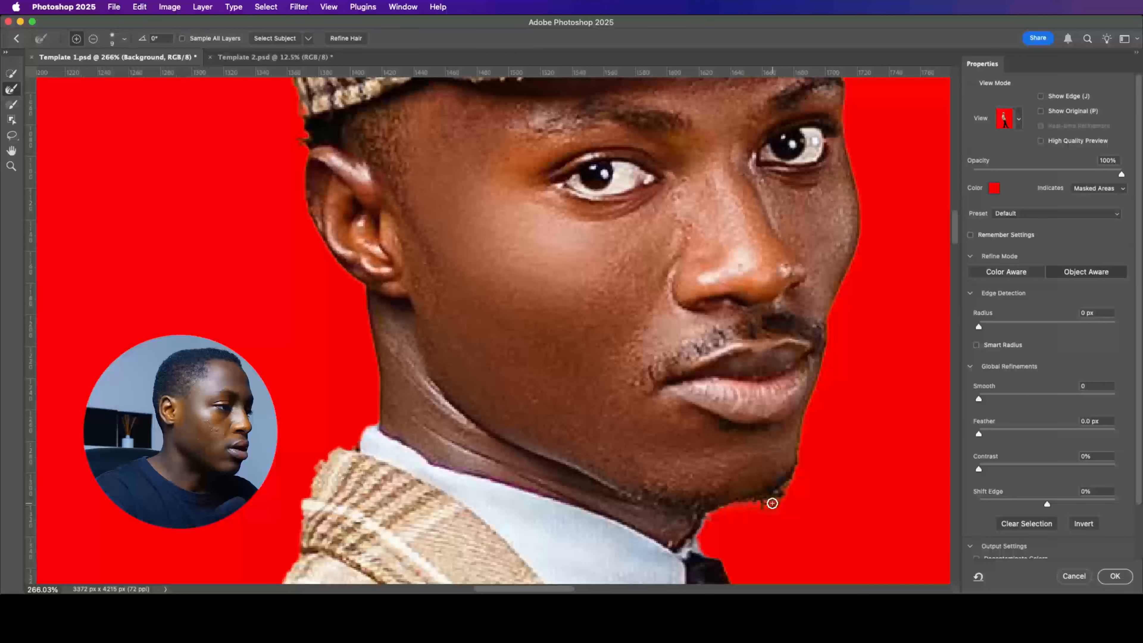
scroll(1053, 530, "down", 3)
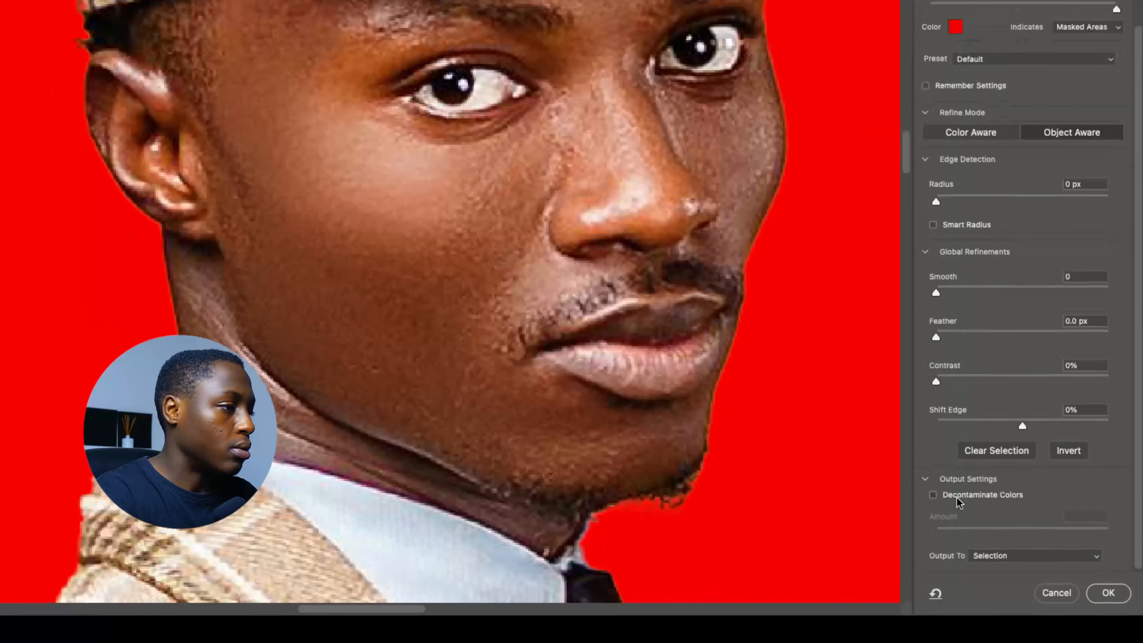
Step: Try Decontaminate Colors at 100% on the beard edge and turn the option off again
left_click(989, 499)
mouse_move(619, 483)
left_mouse_down()
mouse_move(604, 501)
mouse_move(522, 506)
left_mouse_up()
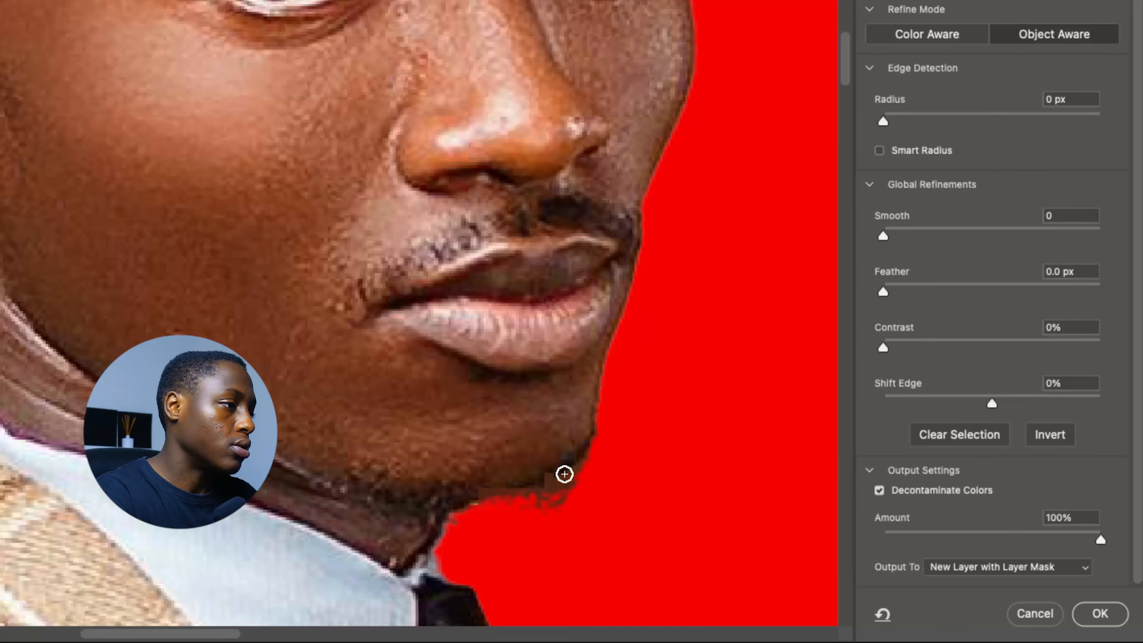
left_click_drag(559, 473, 545, 499)
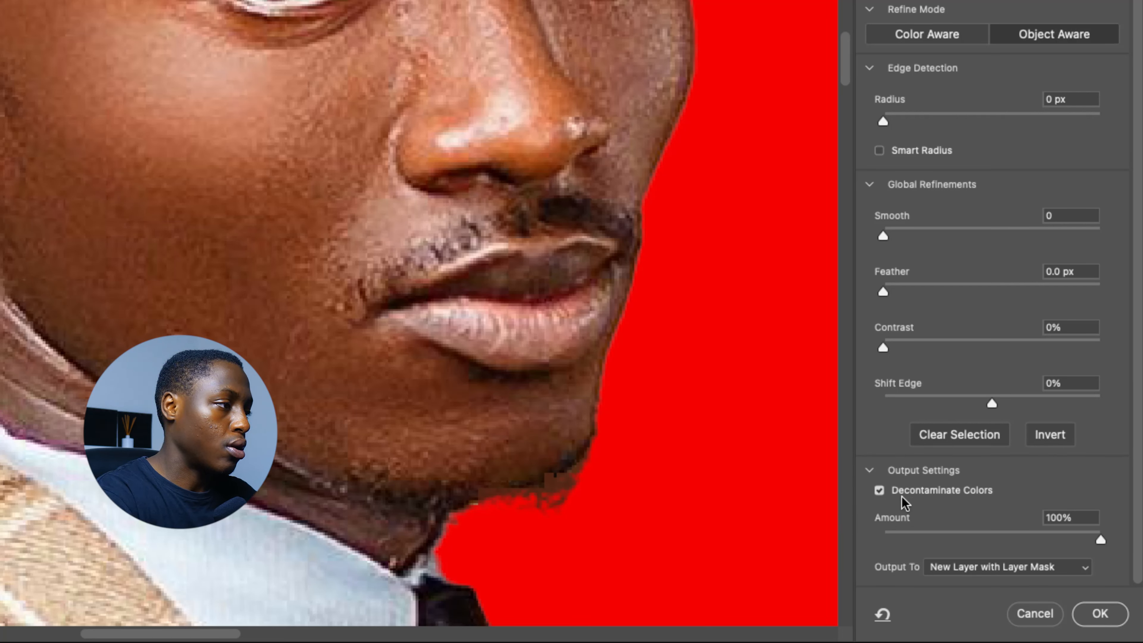
left_click(890, 493)
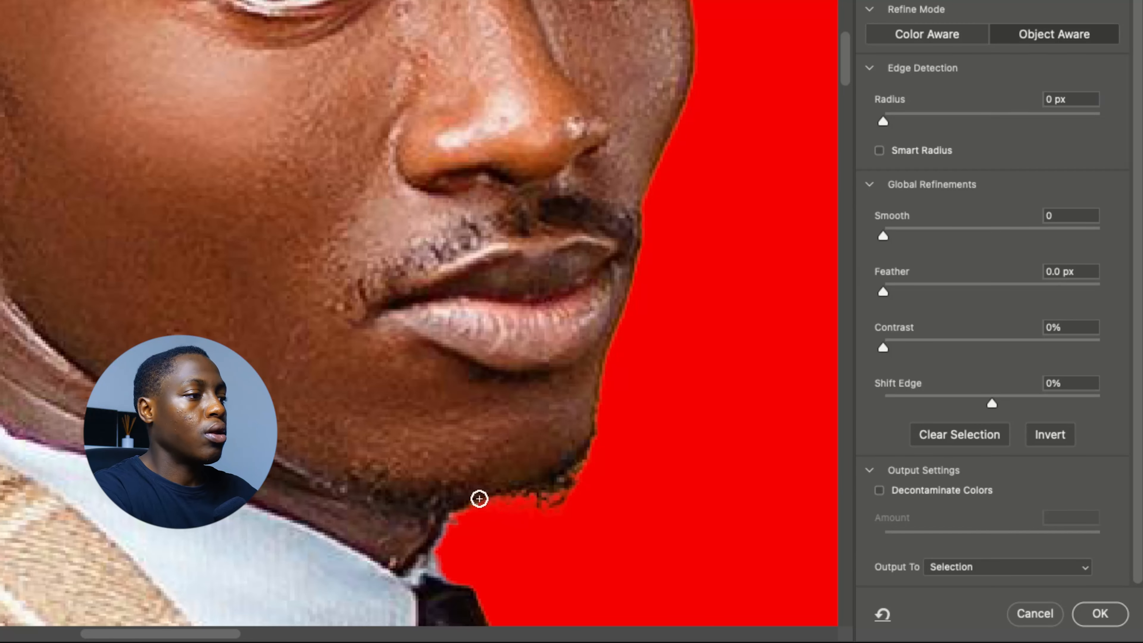
Step: Paint the top edge of the cap back into the selection with a size 20 brush
scroll(99, 243, "up", 3)
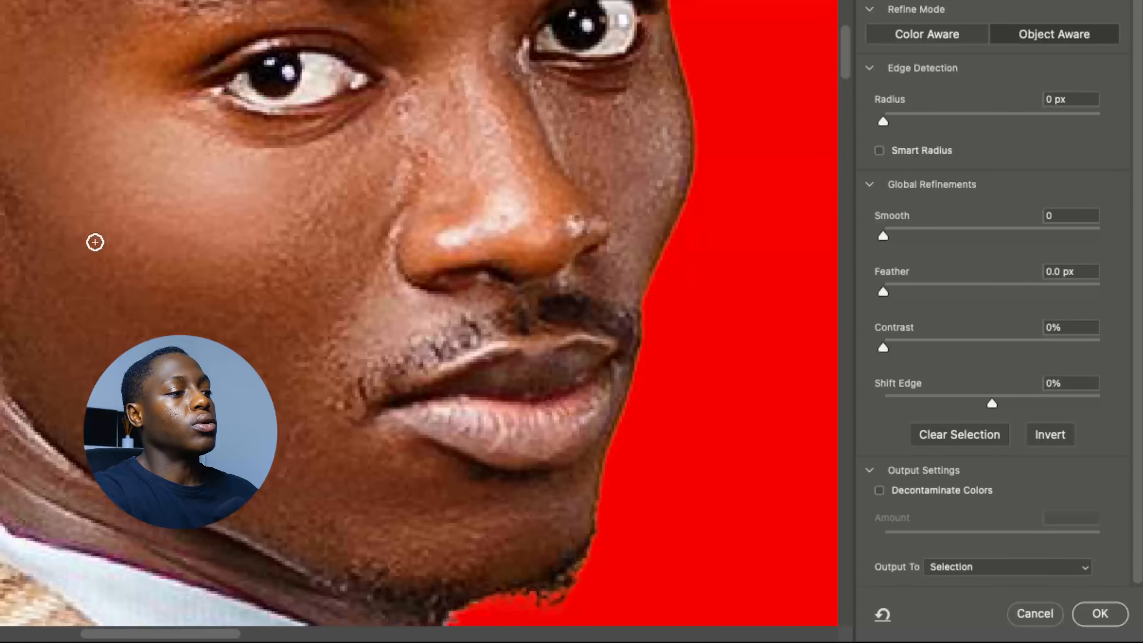
scroll(94, 242, "up", 6)
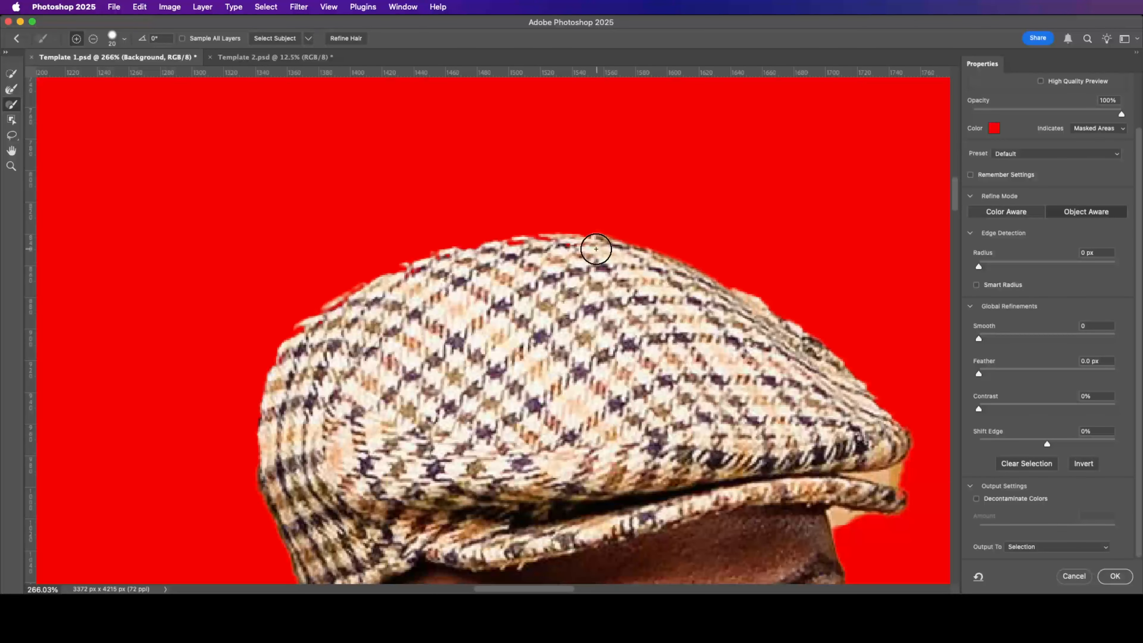
left_click_drag(596, 249, 306, 335)
scroll(861, 495, "down", 1)
Step: Subtract the leftover background below the cap's brim and inside its gap, using a size 2 brush for the gap
left_click(94, 39)
left_click_drag(853, 487, 848, 486)
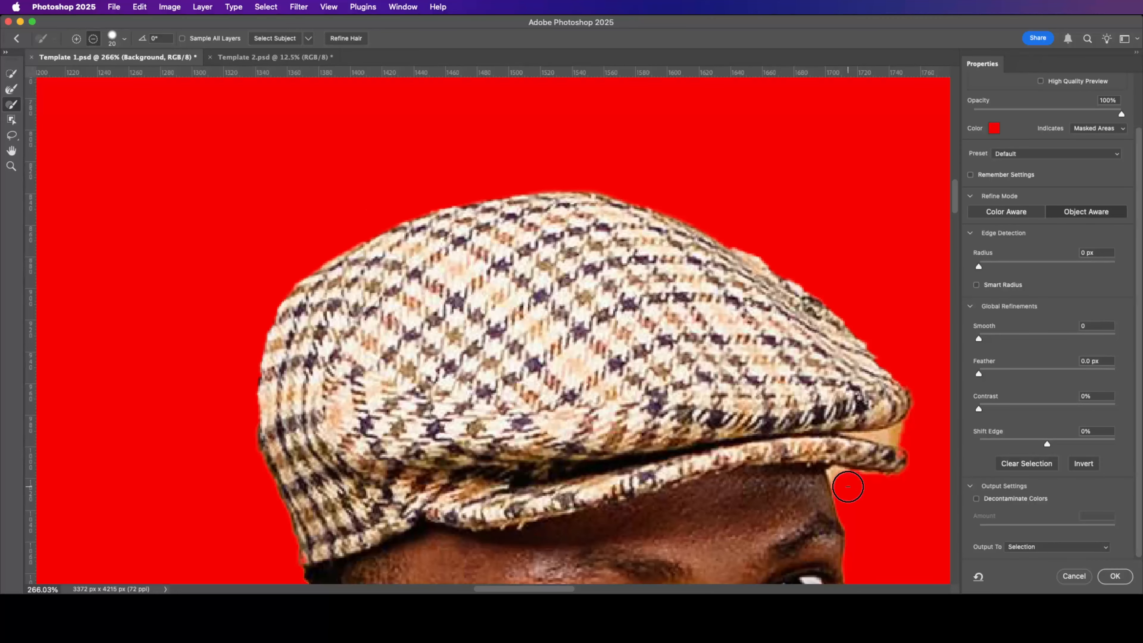
scroll(874, 434, "up", 8)
scroll(875, 435, "down", 4)
key("bracketleft")
key("bracketleft")
mouse_move(875, 435)
left_mouse_down()
mouse_move(852, 442)
mouse_move(868, 435)
mouse_move(906, 461)
left_mouse_up()
scroll(588, 569, "right", 5)
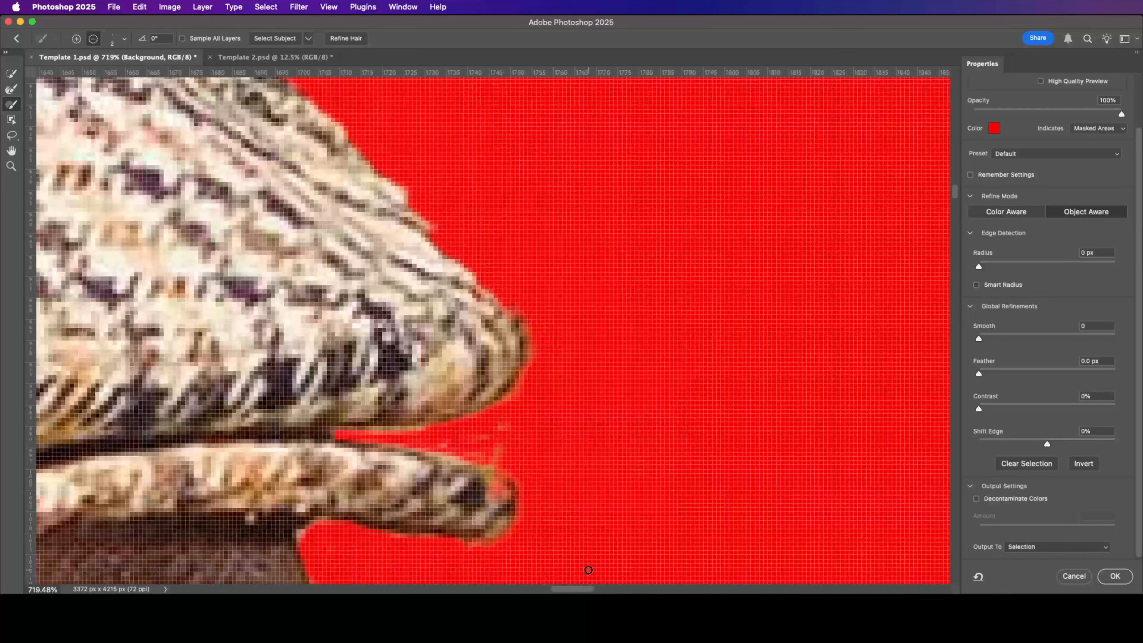
left_click_drag(368, 432, 492, 435)
scroll(449, 394, "down", 10)
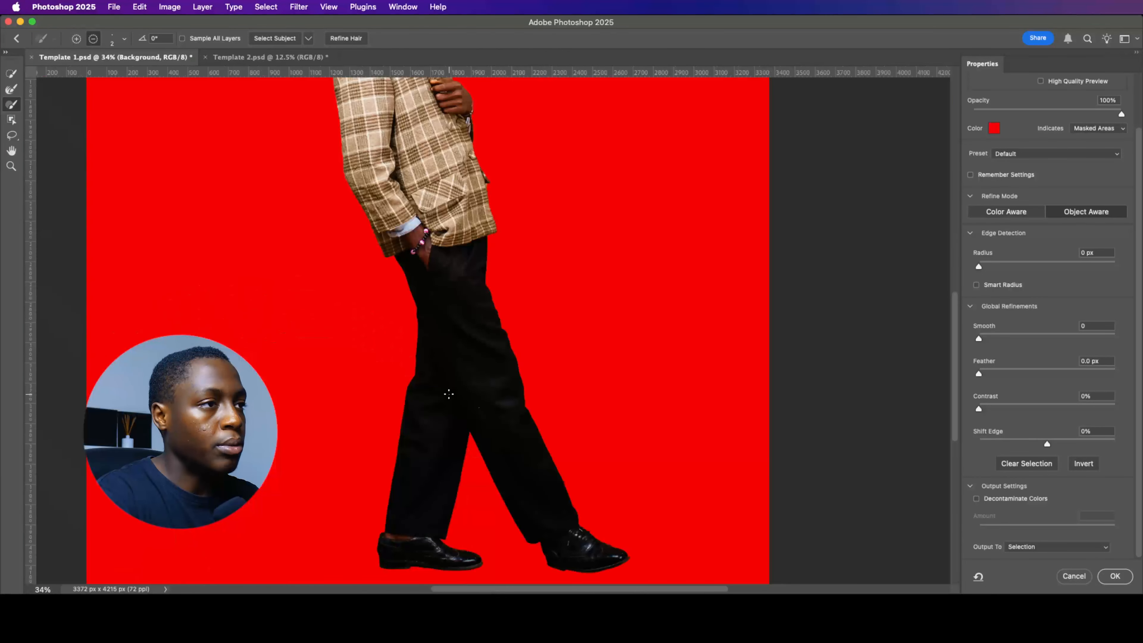
Step: Output the refined mask as a selection and make Group 1 visible and active
scroll(448, 394, "up", 5)
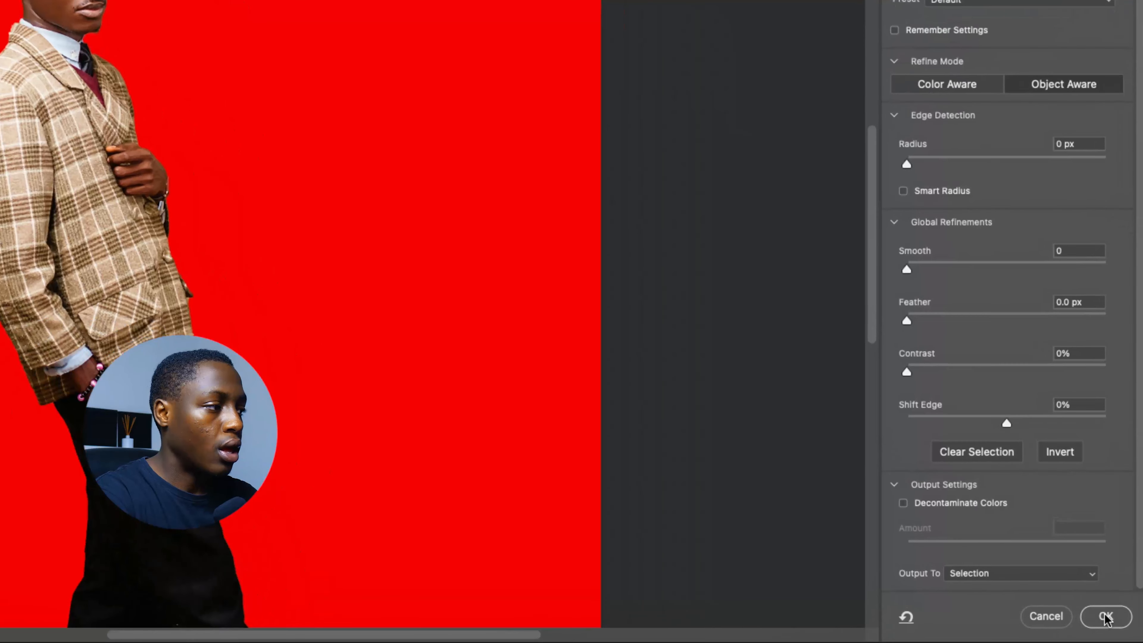
left_click(1105, 617)
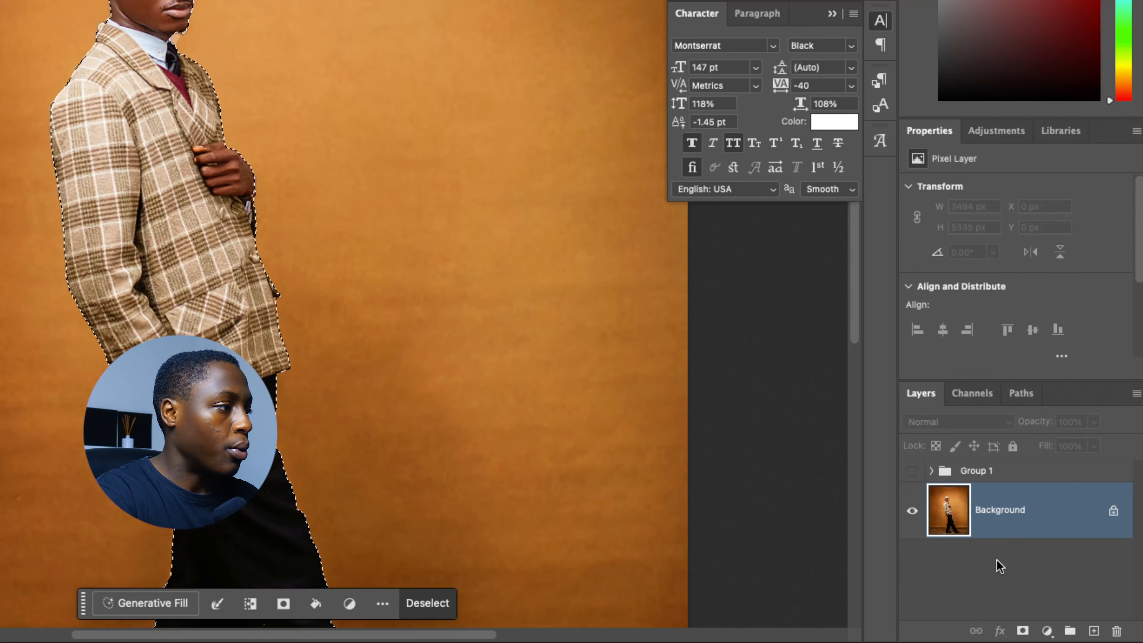
left_click(1023, 474)
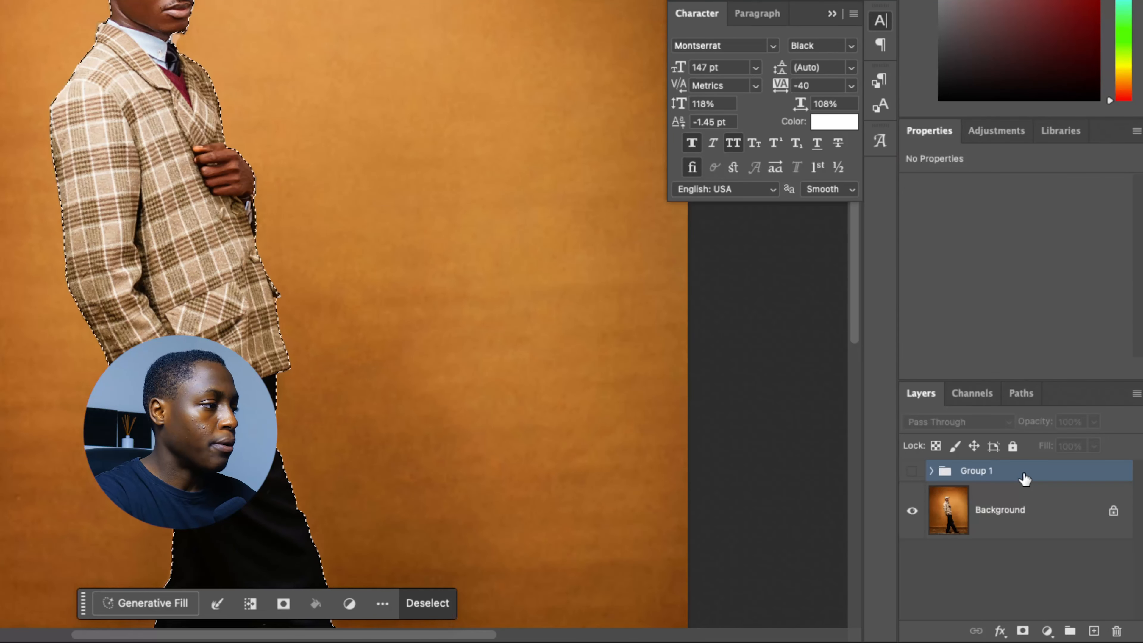
left_click(912, 471)
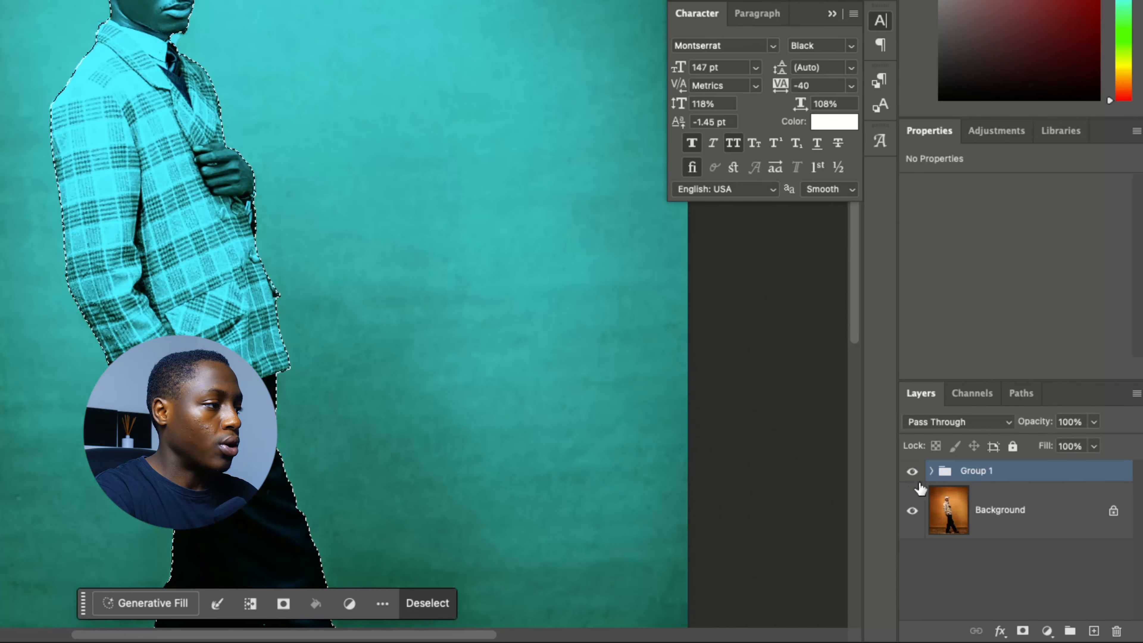
Step: Add a layer mask to Group 1 from the selection and invert it, so the color affects only the background
left_click(1023, 630)
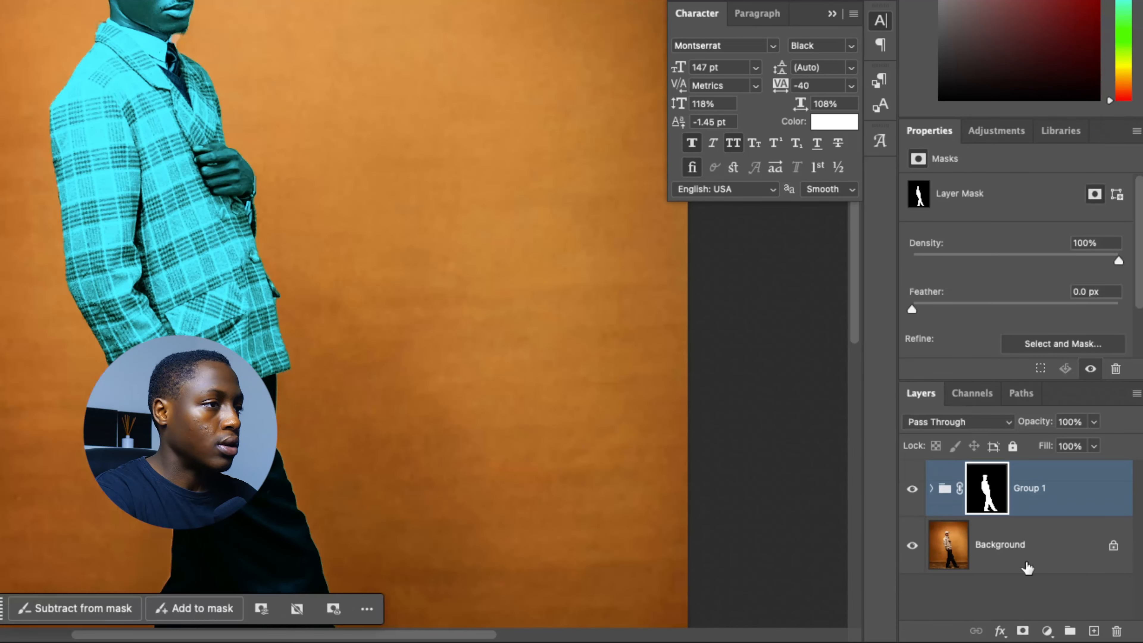
scroll(321, 349, "down", 3)
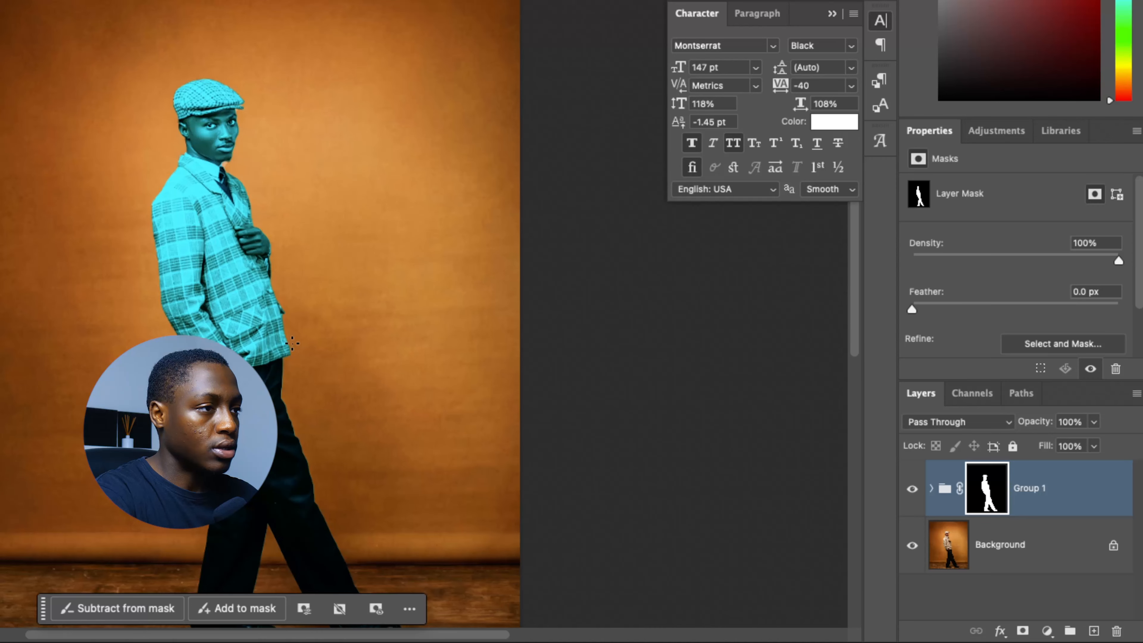
scroll(376, 364, "down", 1)
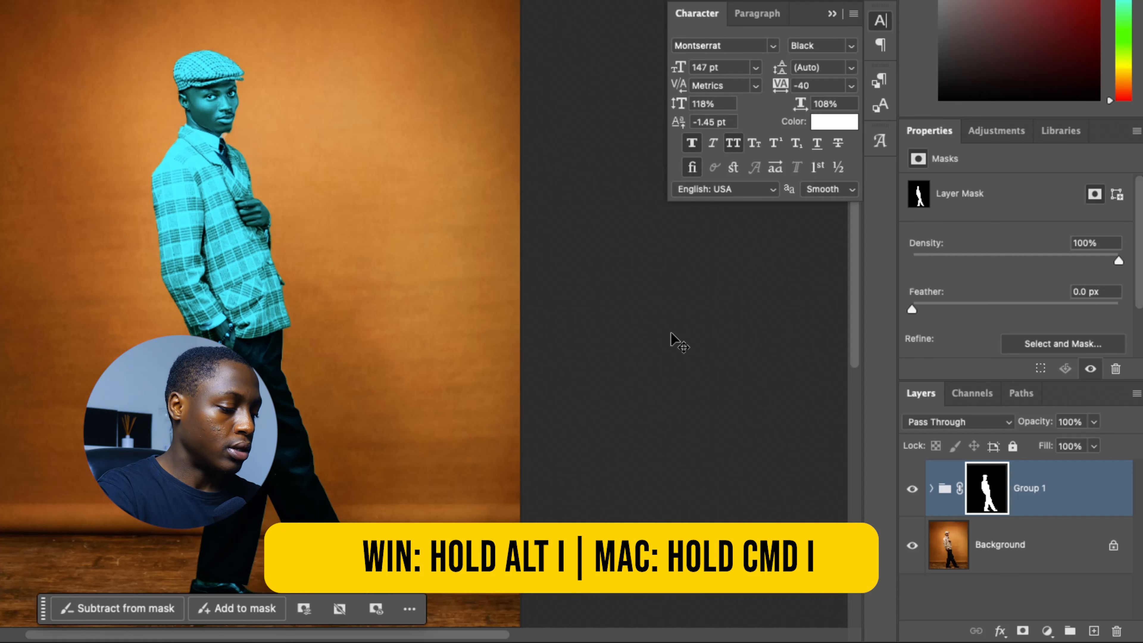
key("super+i")
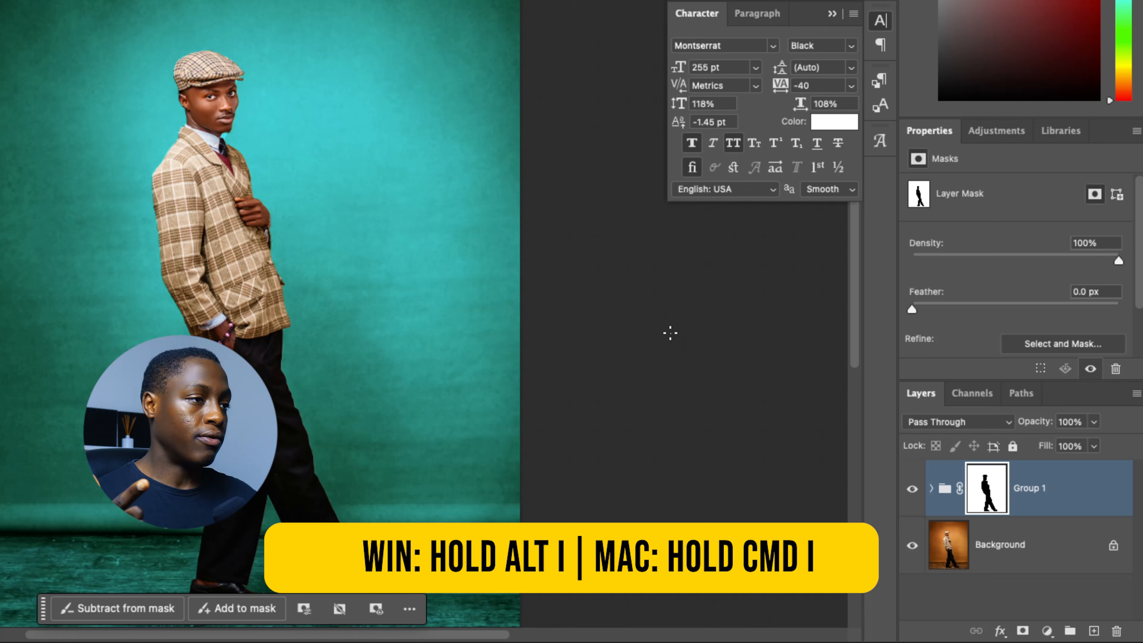
Step: Add a Hue/Saturation adjustment above Group 1 and clip it to the group
left_click(1047, 492)
left_click(1047, 629)
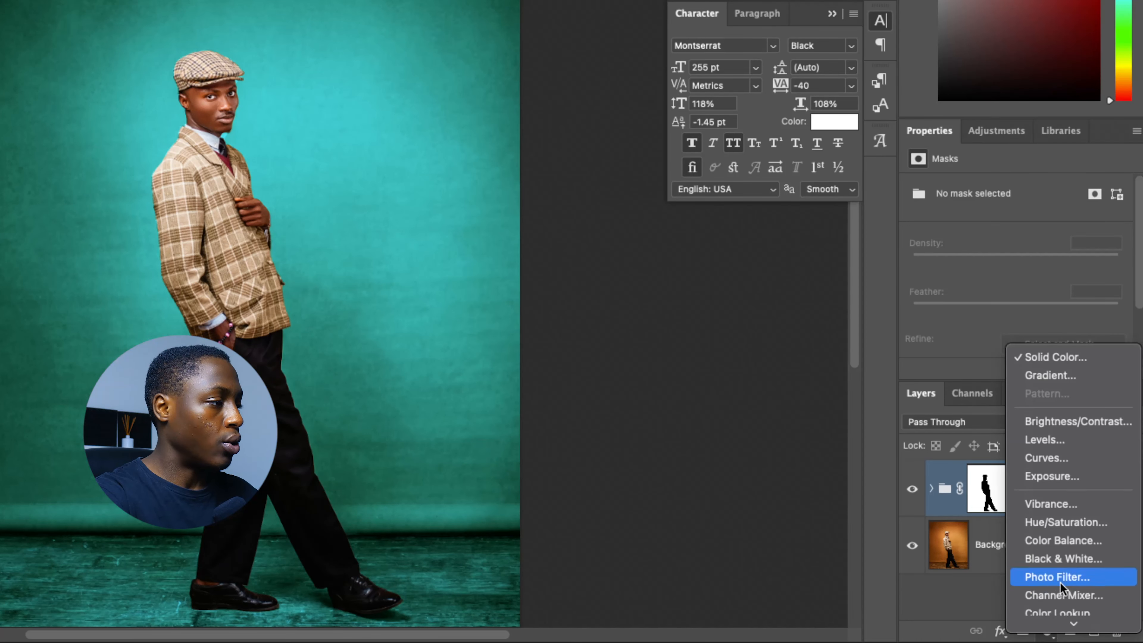
scroll(1065, 610, "down", 3)
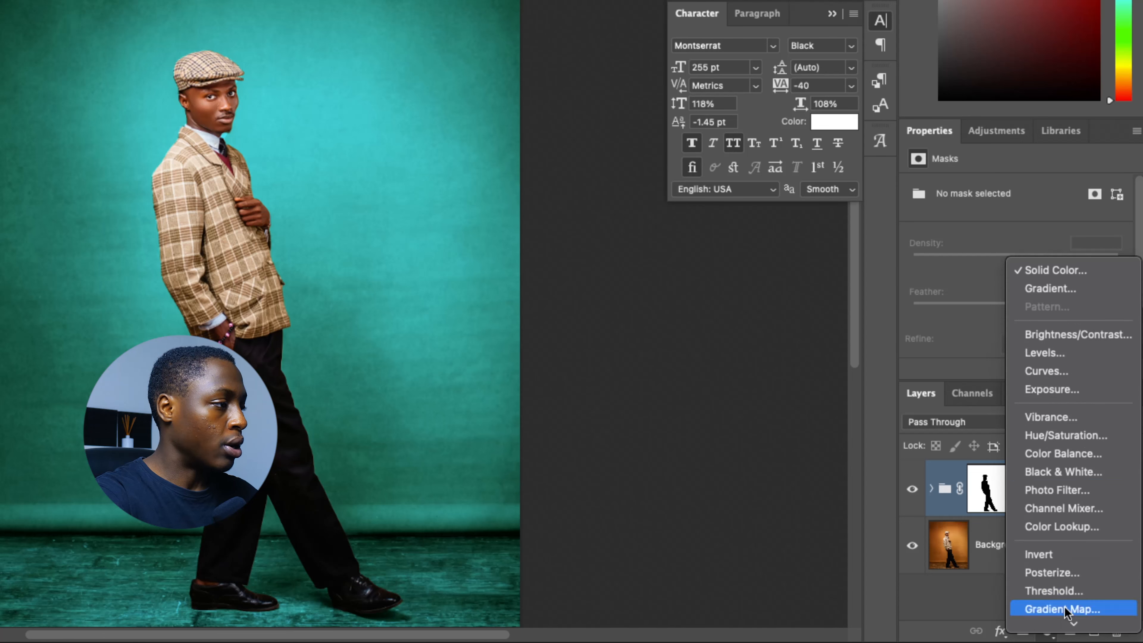
left_click(1073, 435)
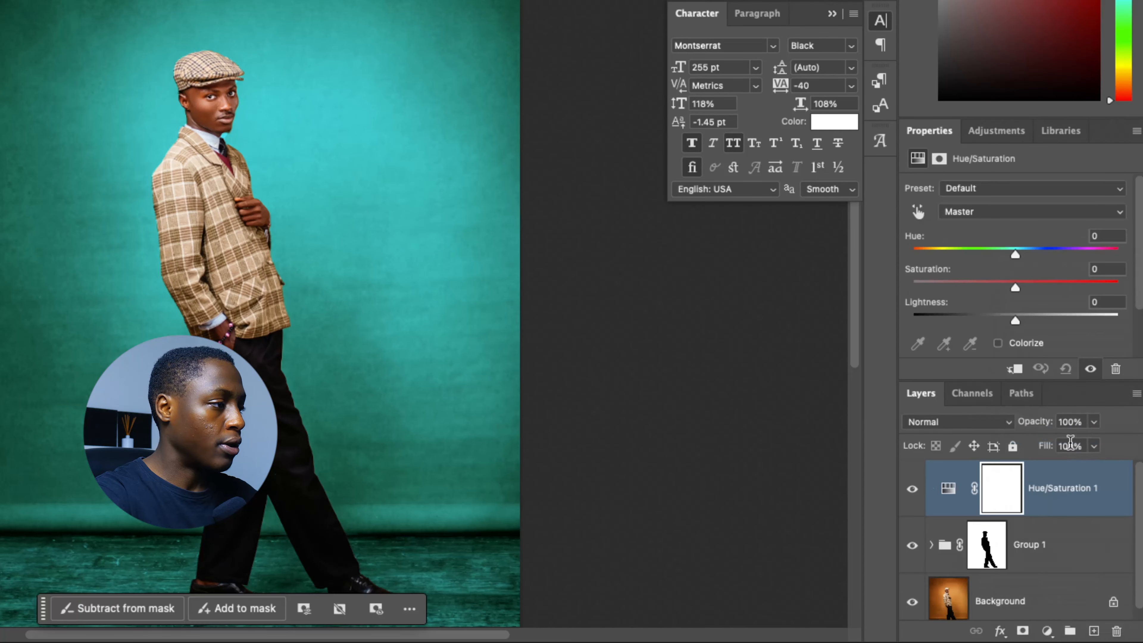
left_click(1014, 370)
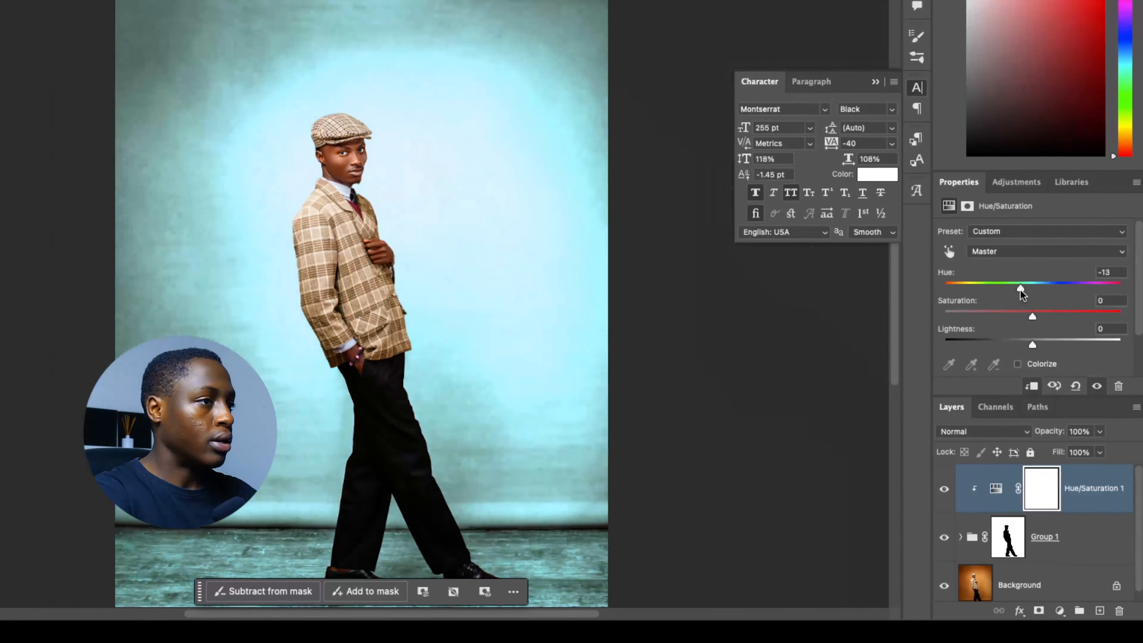
Step: Try a hue of -159 on the background, and settle on a hue of +23
left_click_drag(1014, 254, 962, 255)
left_click_drag(998, 302, 988, 330)
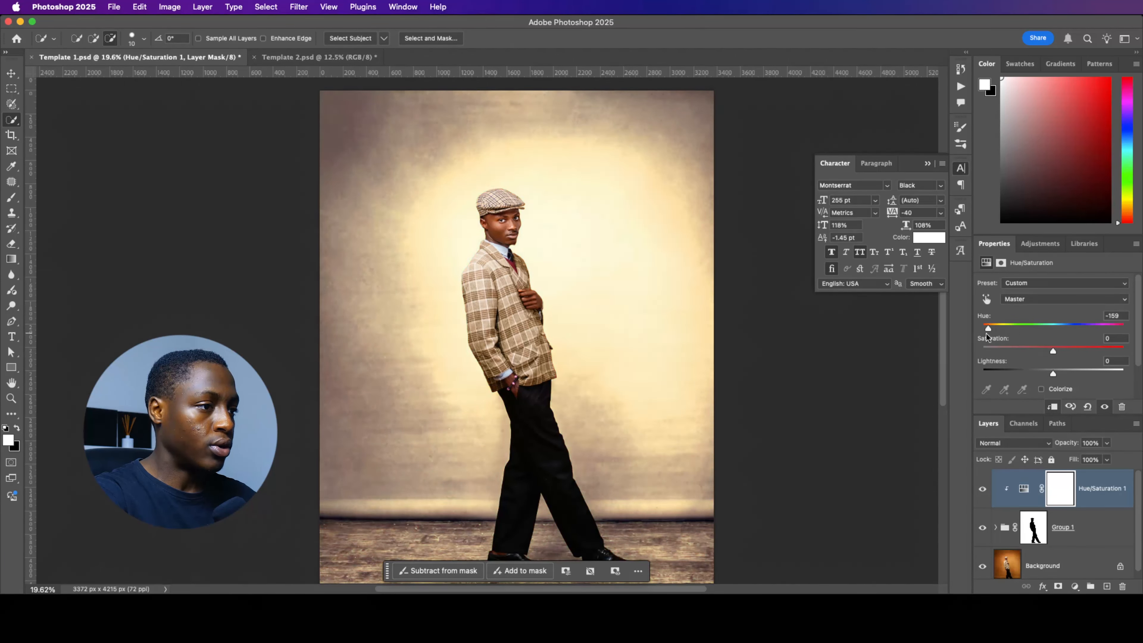
scroll(825, 418, "down", 2)
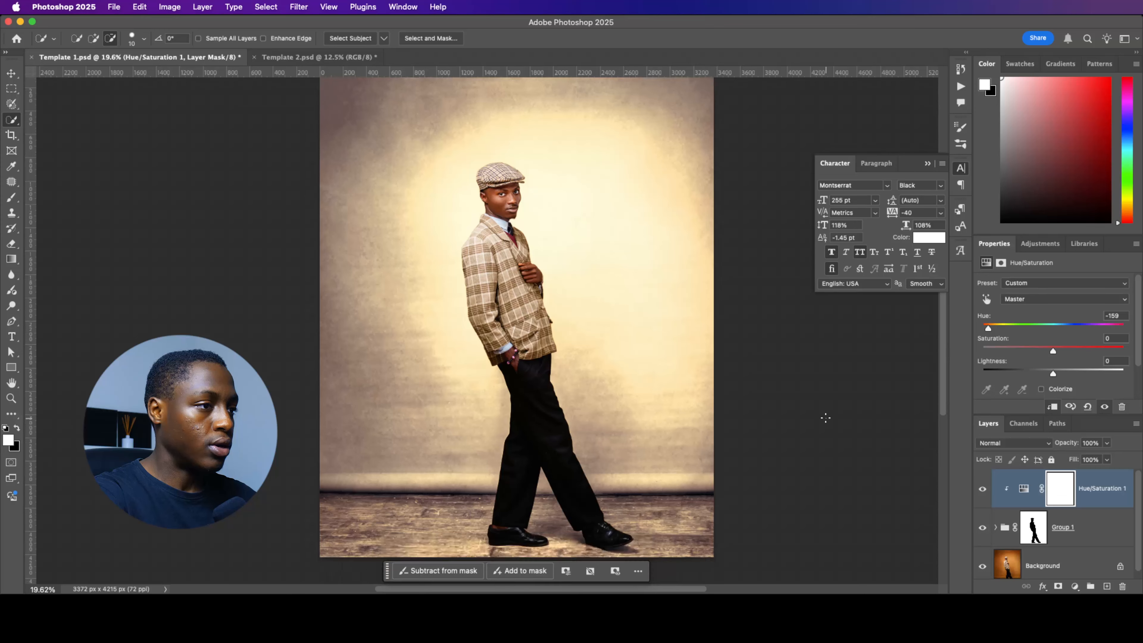
left_click_drag(1055, 328, 1070, 328)
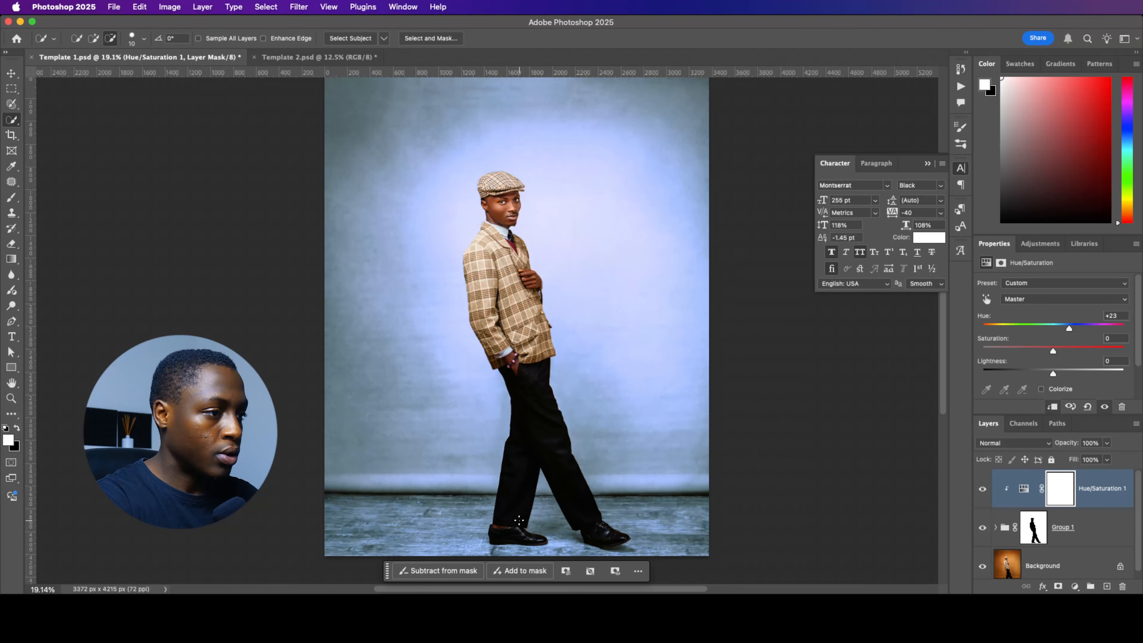
Step: Examine the trouser and shoe edges up close, comparing them with the Hue/Saturation adjustment hidden and shown
scroll(517, 520, "up", 5)
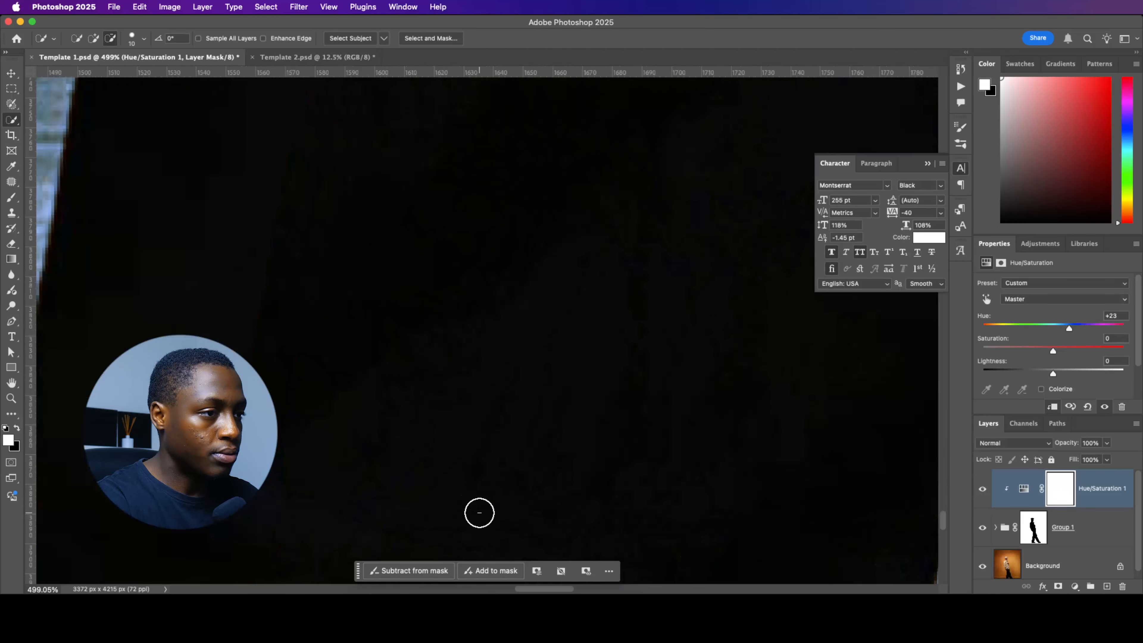
scroll(517, 520, "up", 3)
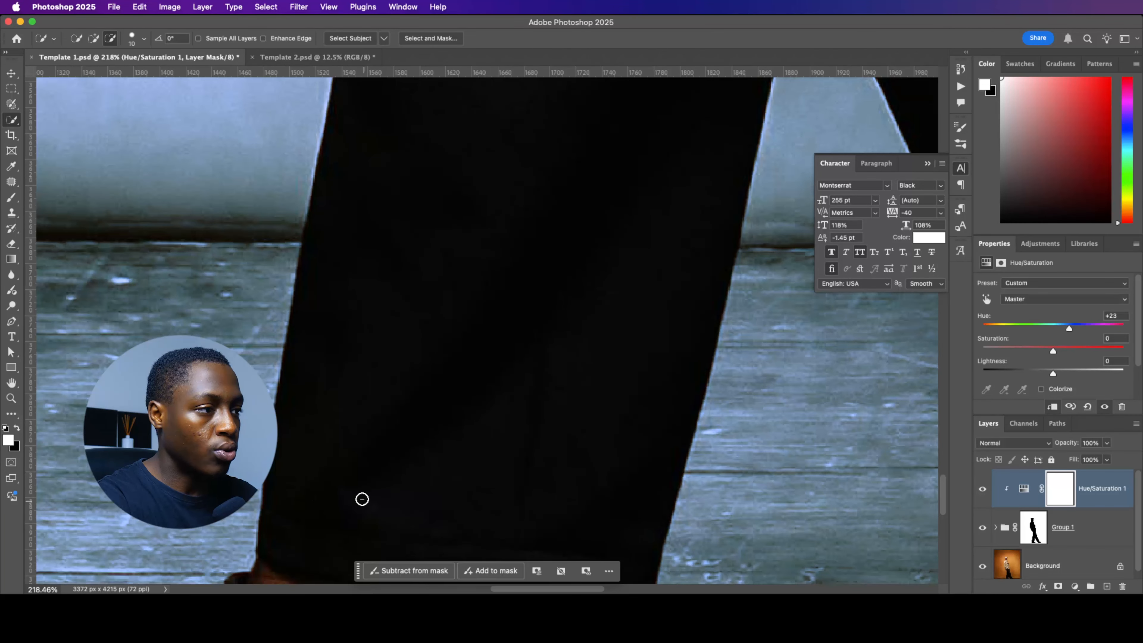
scroll(362, 499, "down", 5)
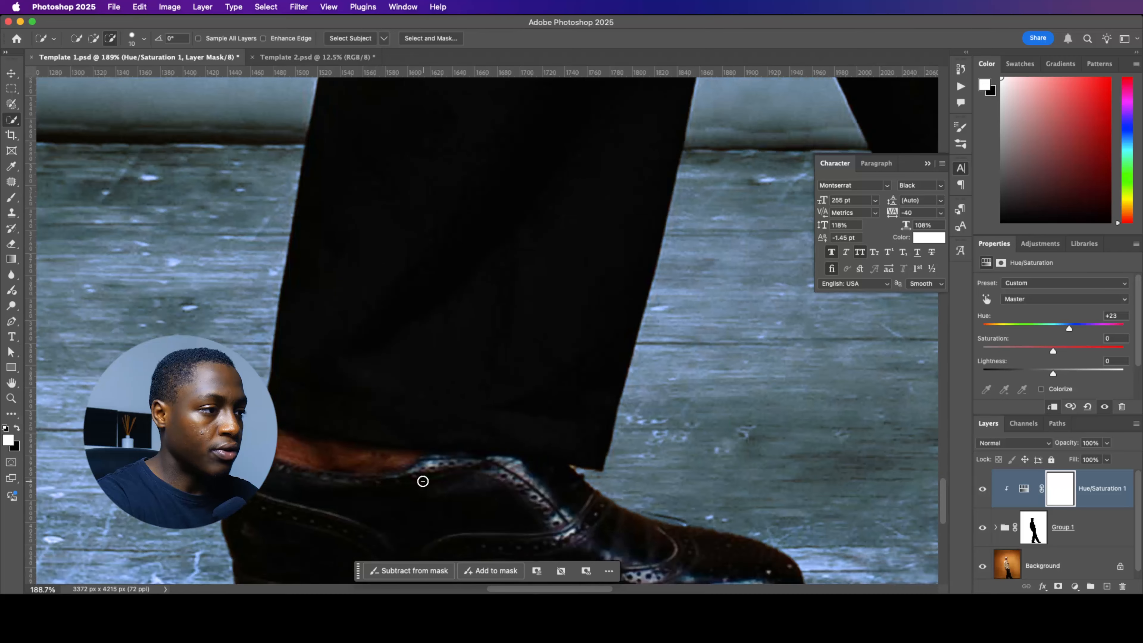
scroll(520, 486, "down", 2)
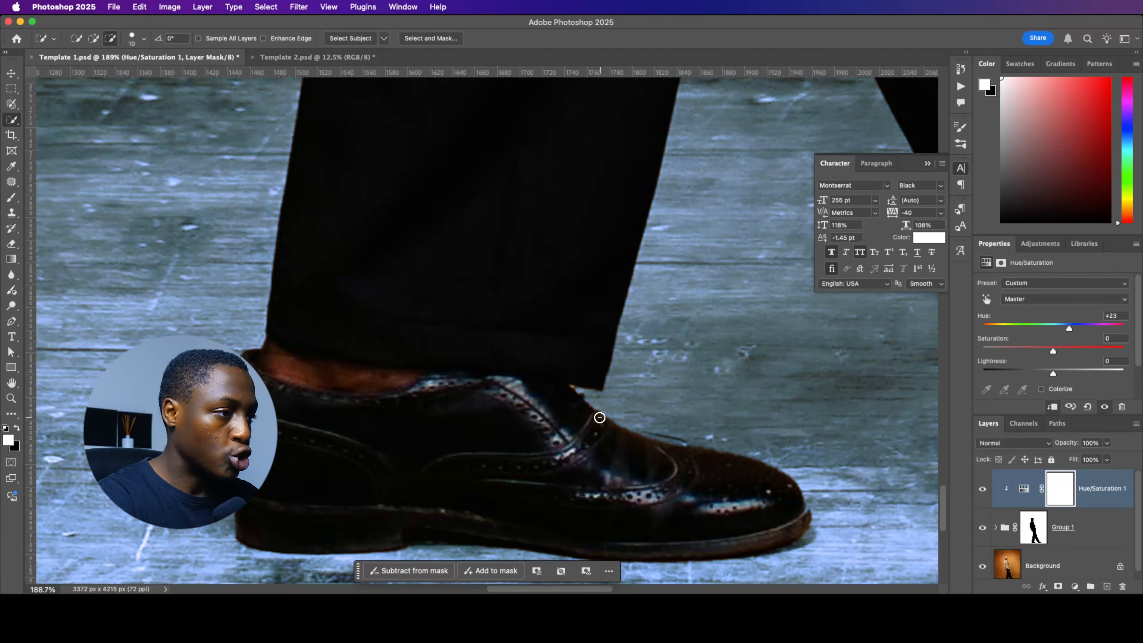
left_click(982, 489)
left_click(981, 488)
left_click(982, 491)
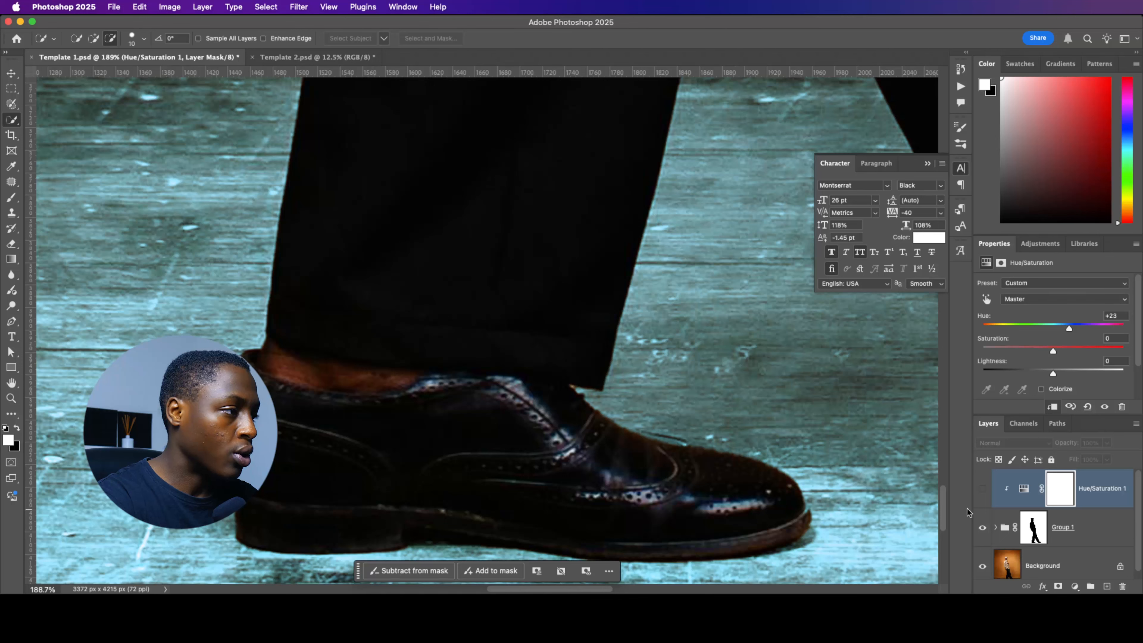
left_click(985, 497)
Step: Target Group 1's layer mask and ready a soft Brush at 188 px with 0% hardness
left_click(1037, 537)
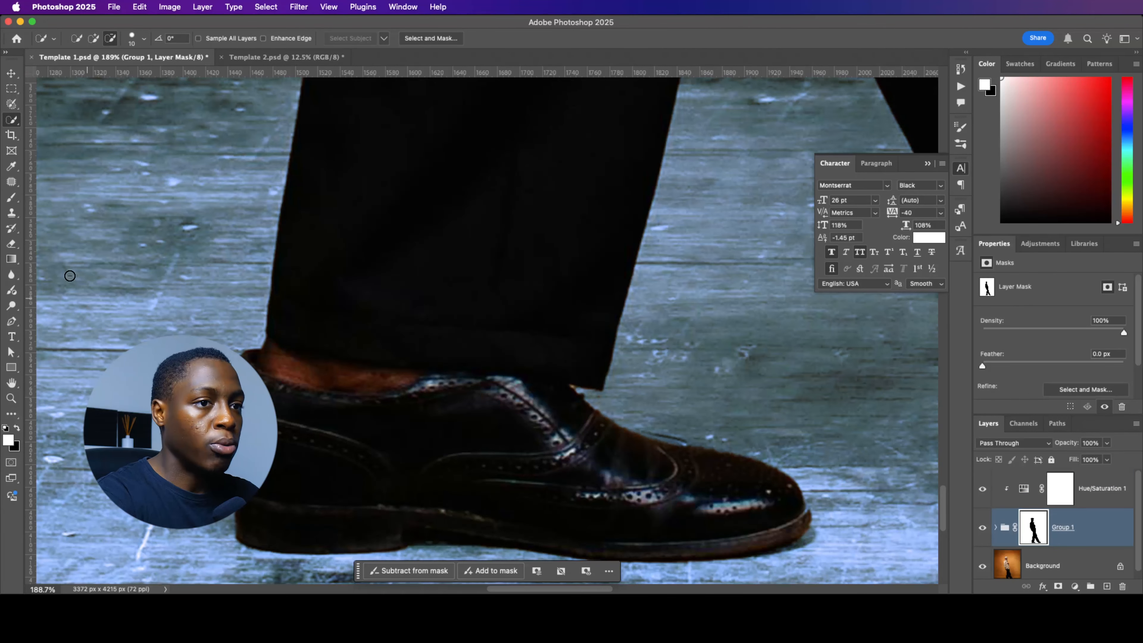
left_click(14, 201)
left_click(69, 39)
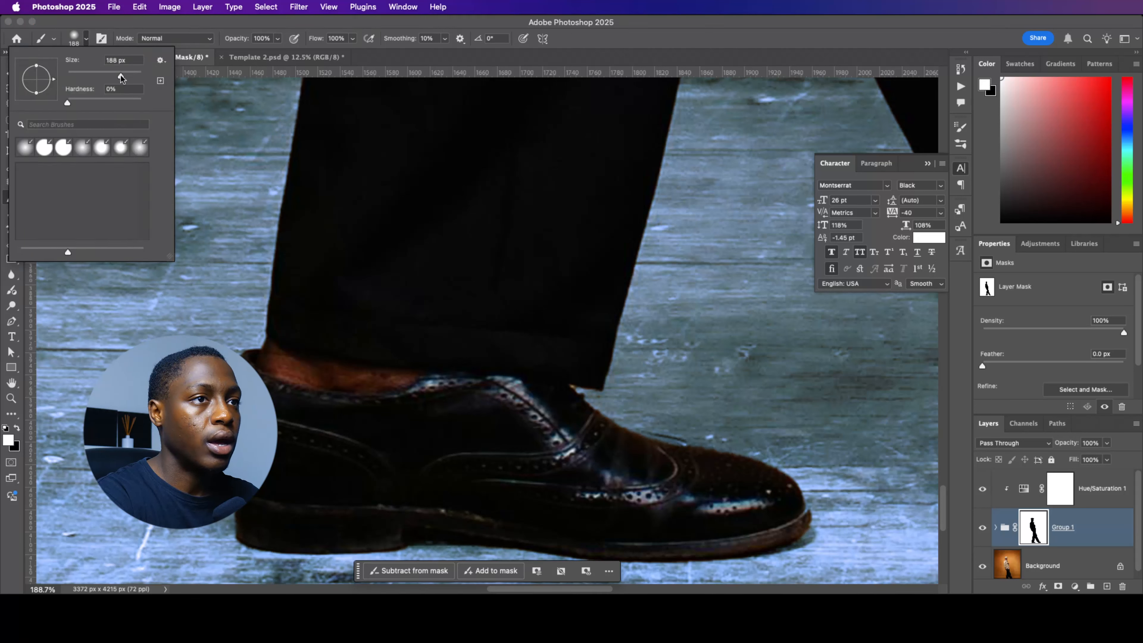
scroll(124, 370, "down", 4)
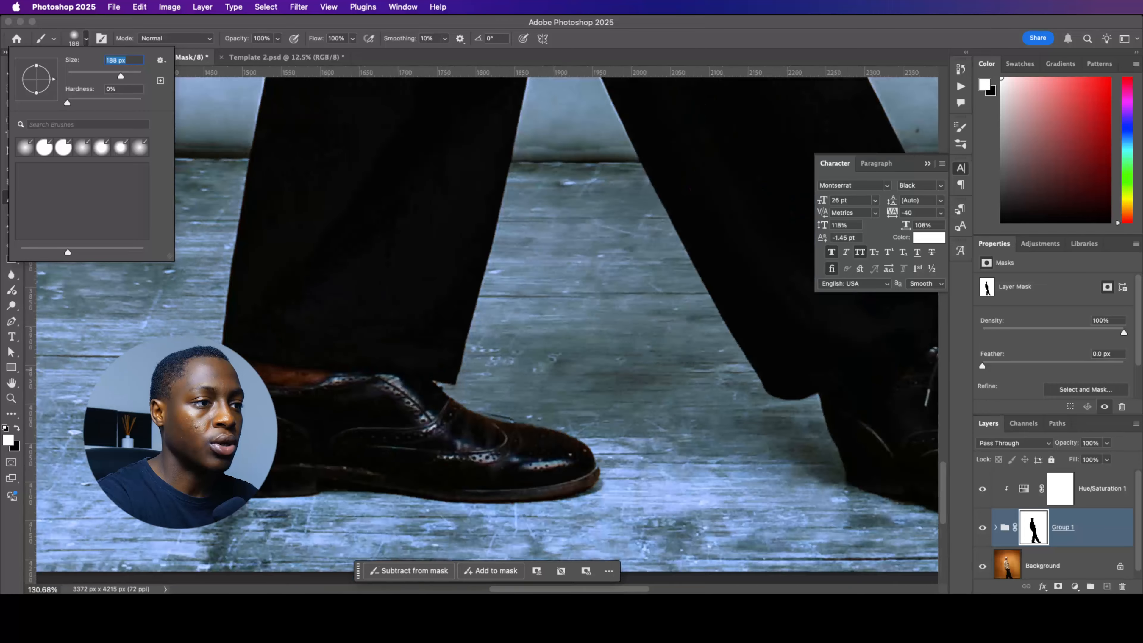
scroll(531, 396, "down", 2)
scroll(558, 395, "up", 7)
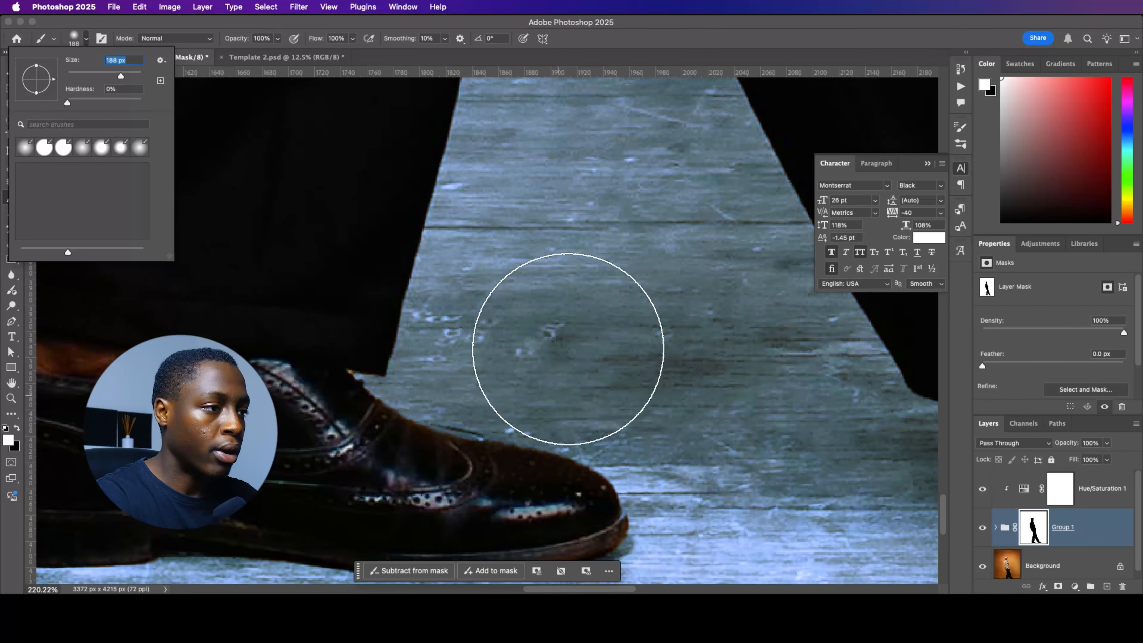
key("Return")
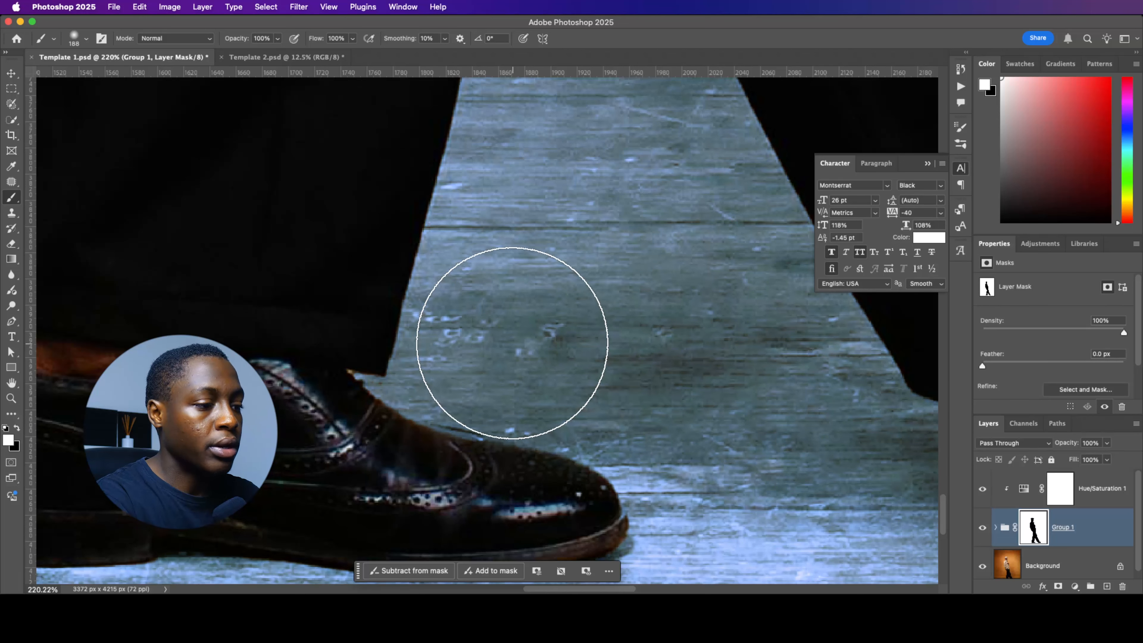
Step: Resize the mask brush near the shoe, down to 70 px and up to 200 px
key("bracketleft")
key("bracketleft")
key("bracketleft")
key("bracketleft")
key("bracketleft")
key("bracketleft")
key("bracketleft")
key("bracketleft")
key("bracketleft")
key("bracketleft")
key("bracketleft")
key("bracketleft")
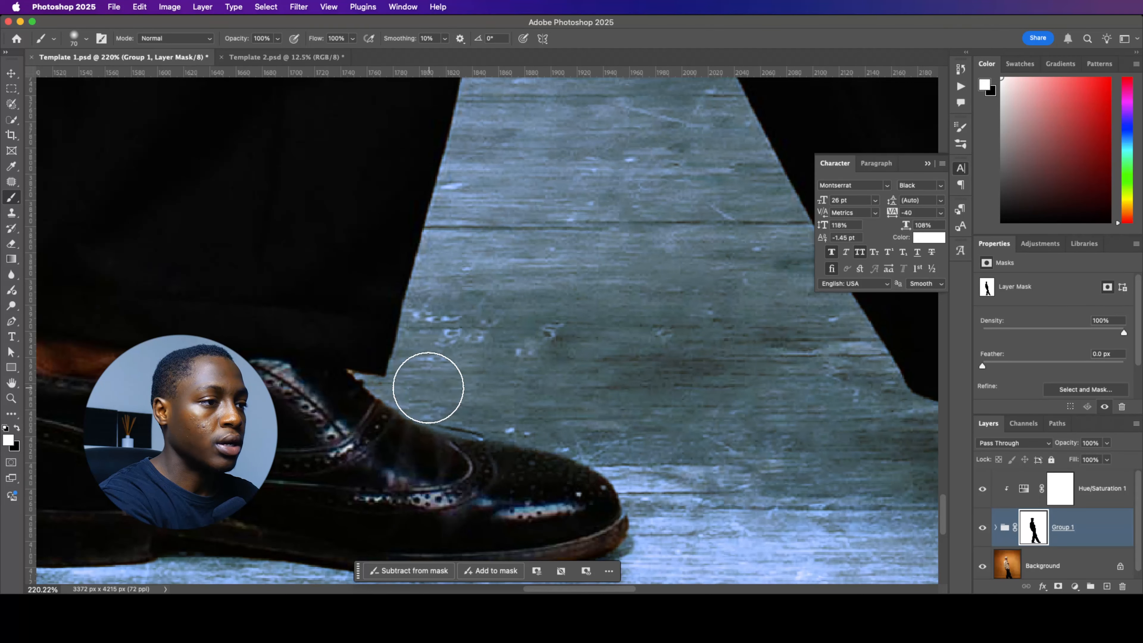
scroll(702, 483, "down", 5)
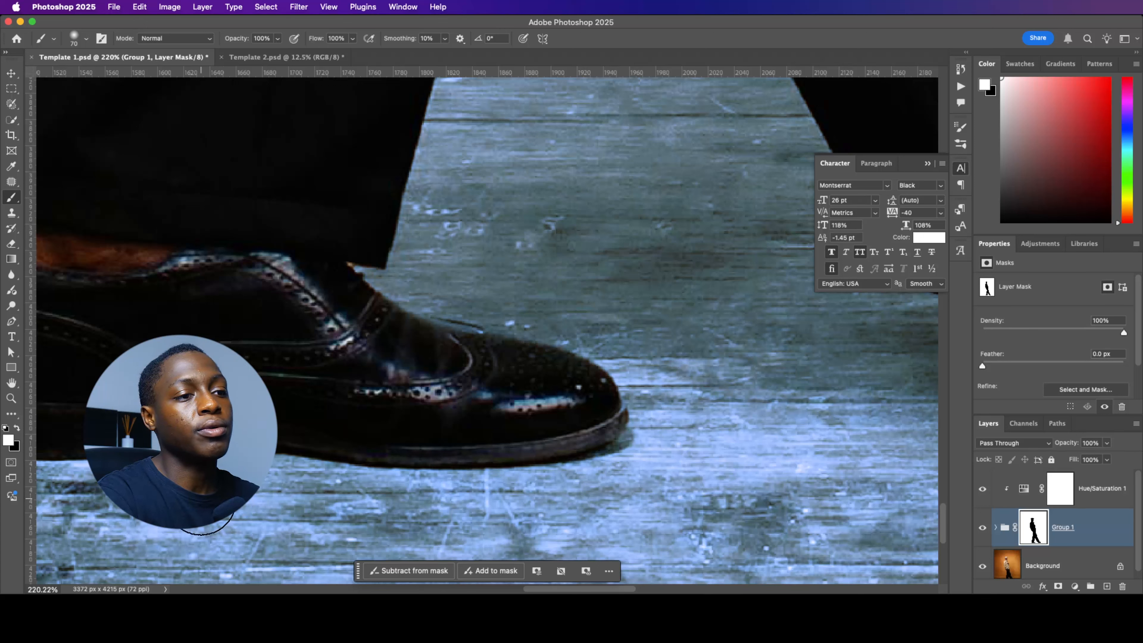
key("bracketright")
scroll(193, 504, "down", 3)
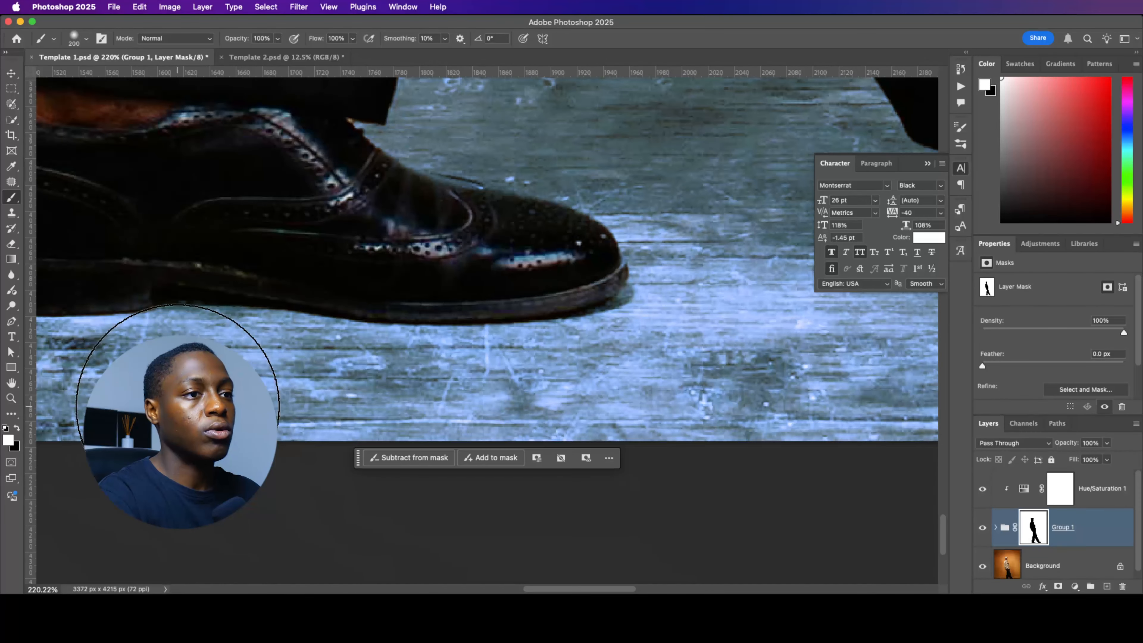
Step: Examine the mask's edges along the trousers, jacket sleeve and top of the cap
left_click_drag(582, 591, 512, 568)
scroll(530, 471, "down", 5)
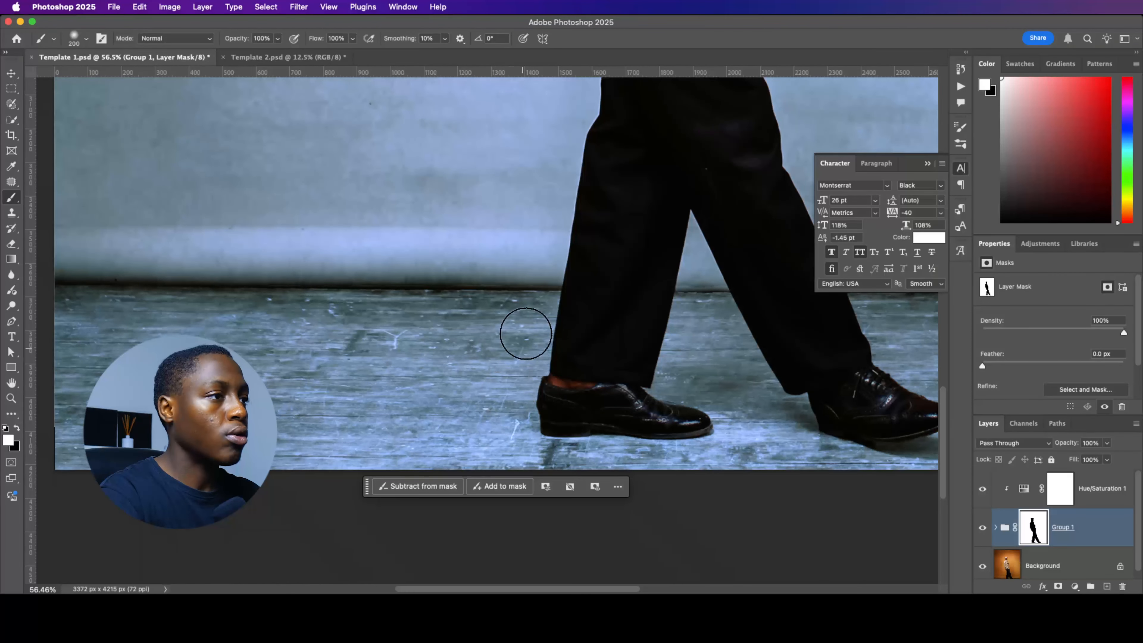
scroll(528, 265, "up", 10)
scroll(508, 386, "down", 2)
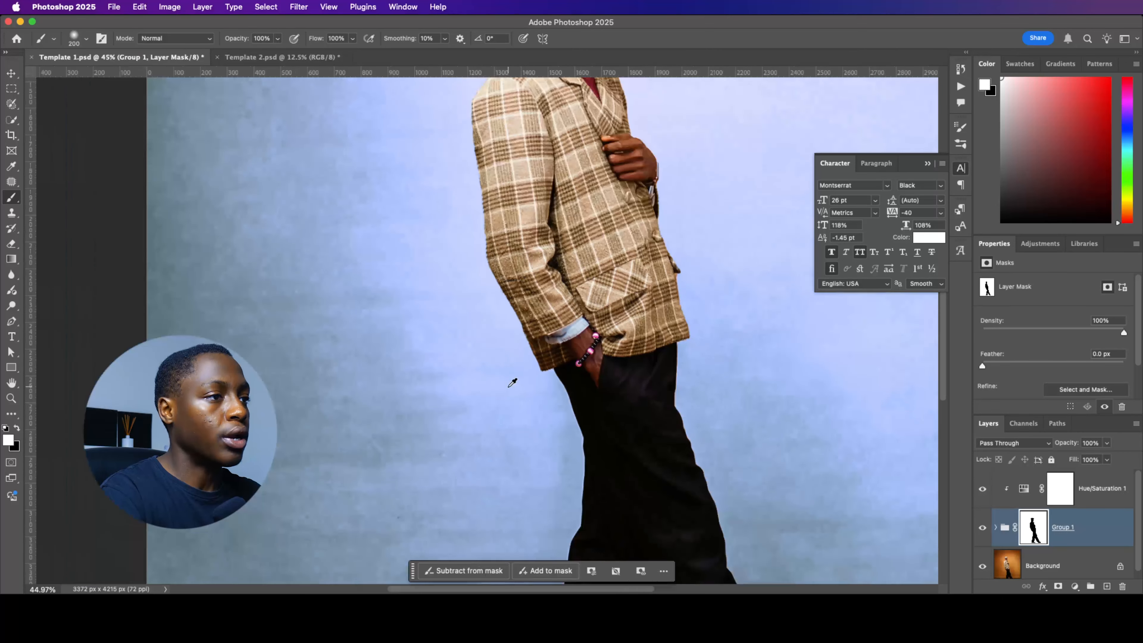
scroll(510, 383, "up", 6)
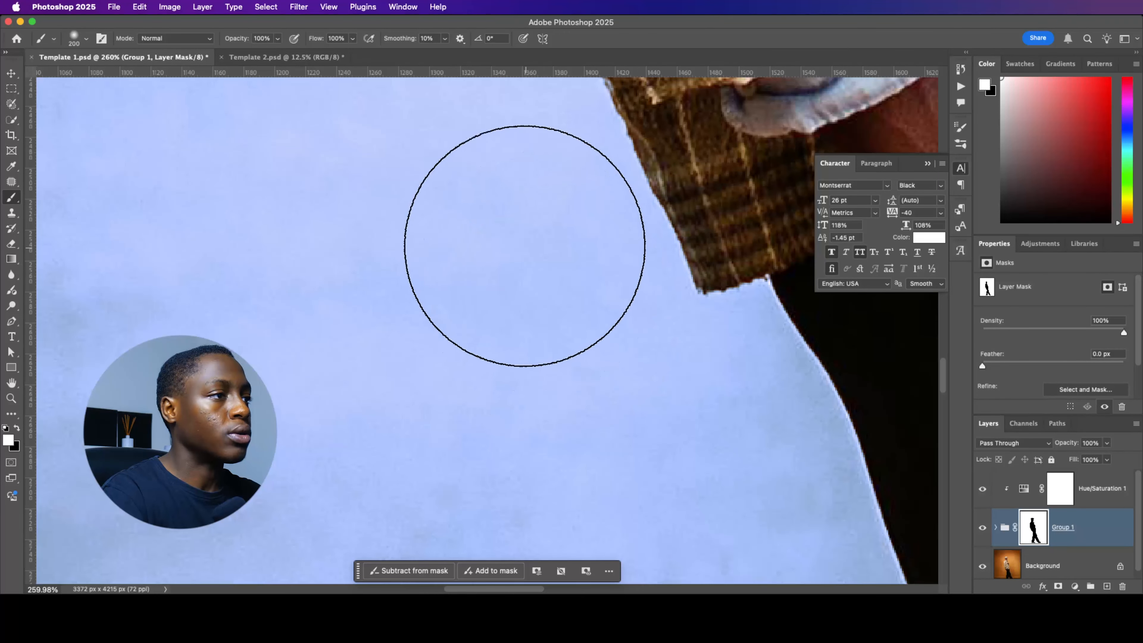
scroll(495, 248, "up", 5)
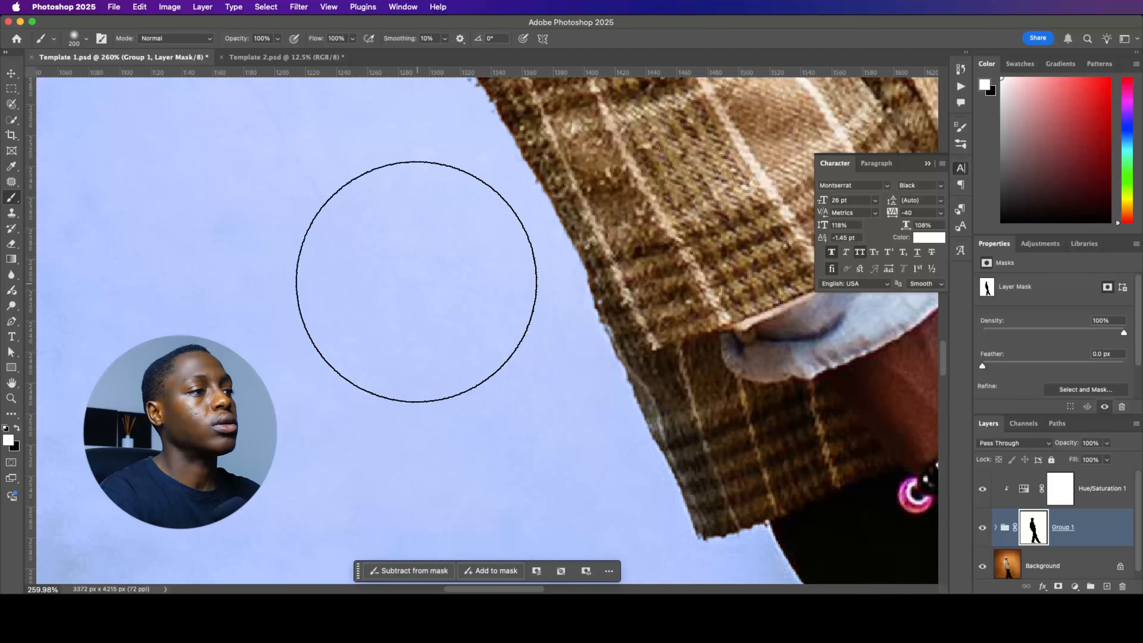
scroll(365, 230, "up", 5)
scroll(251, 266, "up", 5)
scroll(216, 265, "up", 10)
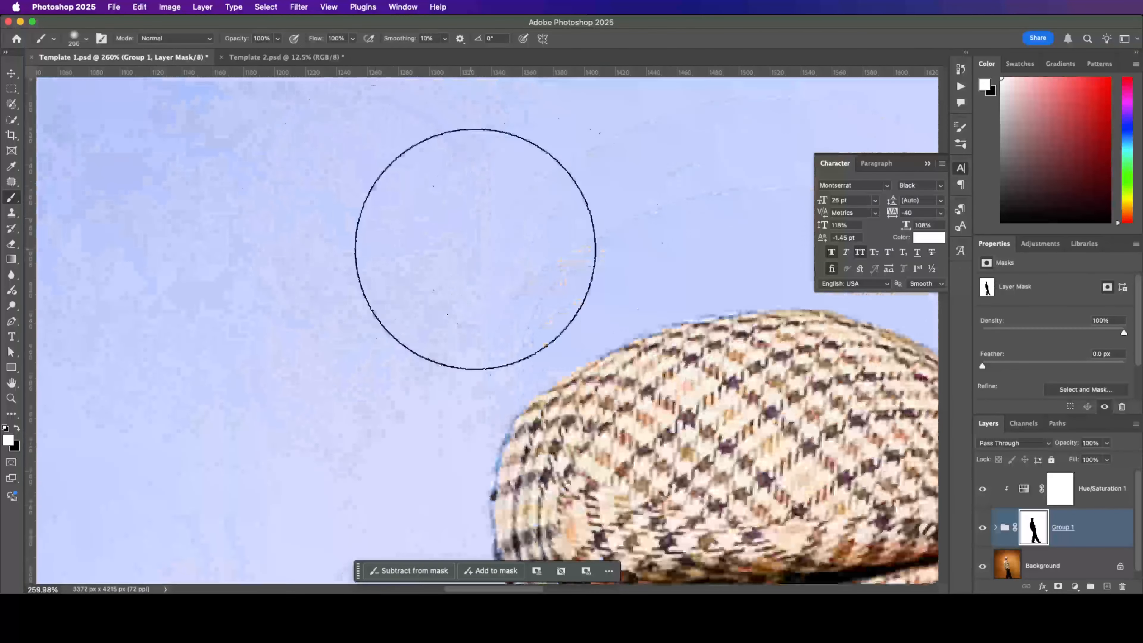
scroll(475, 249, "down", 10)
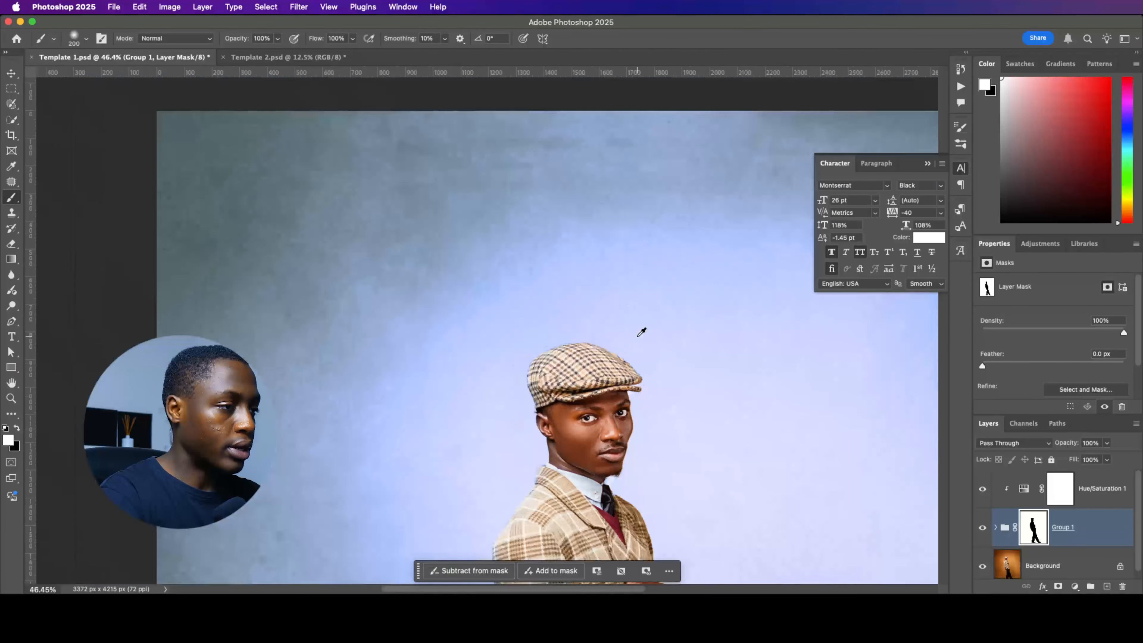
scroll(640, 331, "up", 10)
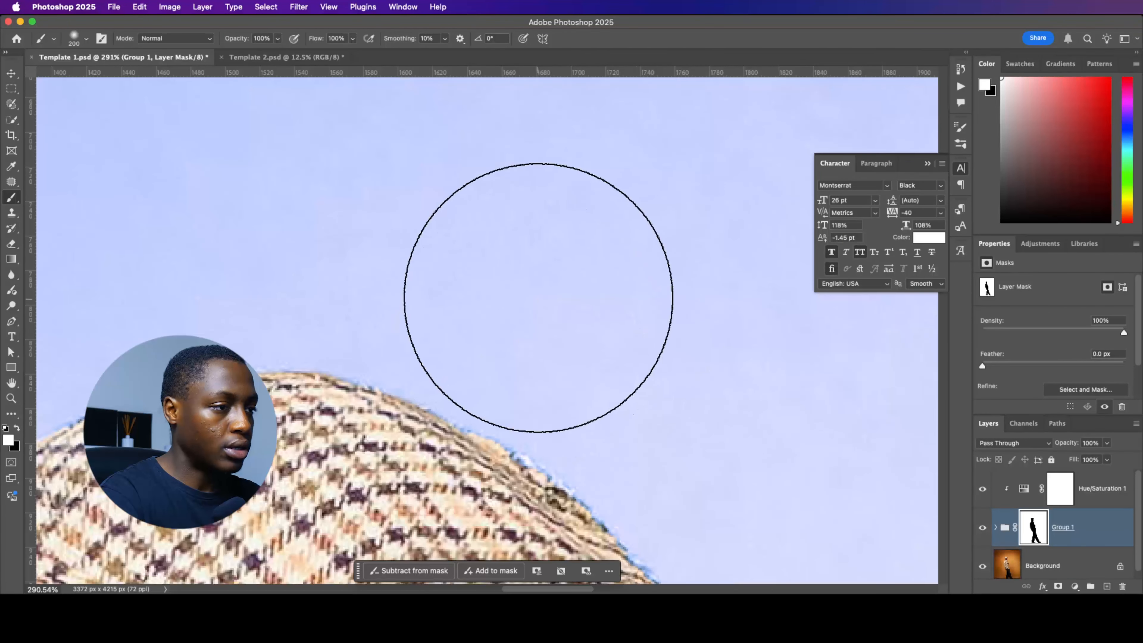
scroll(684, 377, "up", 3)
scroll(706, 408, "down", 8)
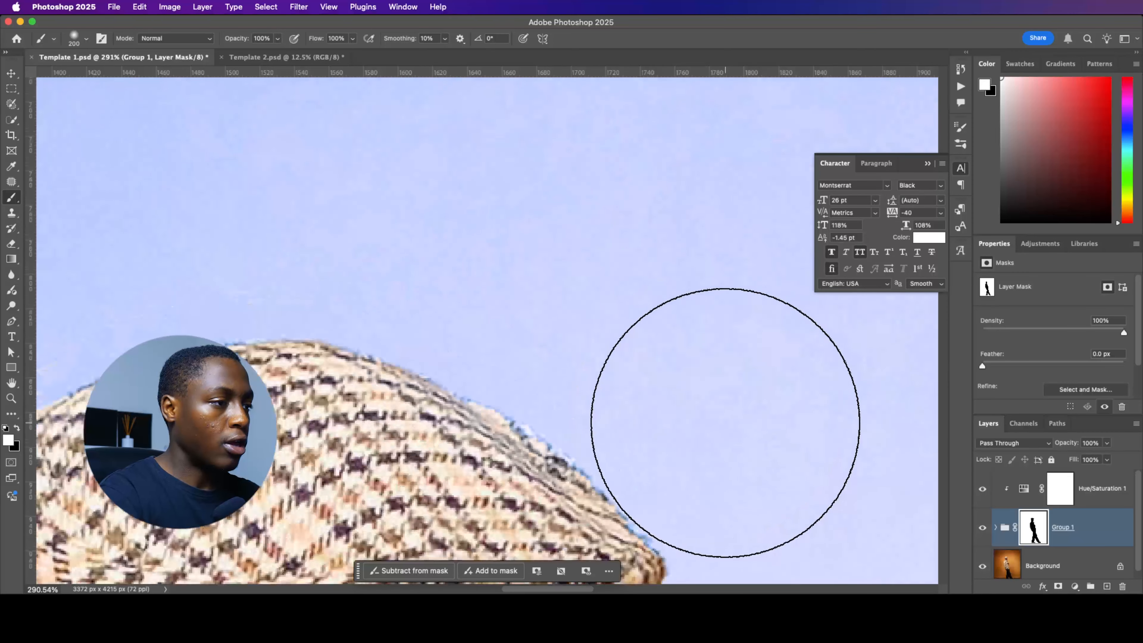
scroll(765, 438, "down", 2)
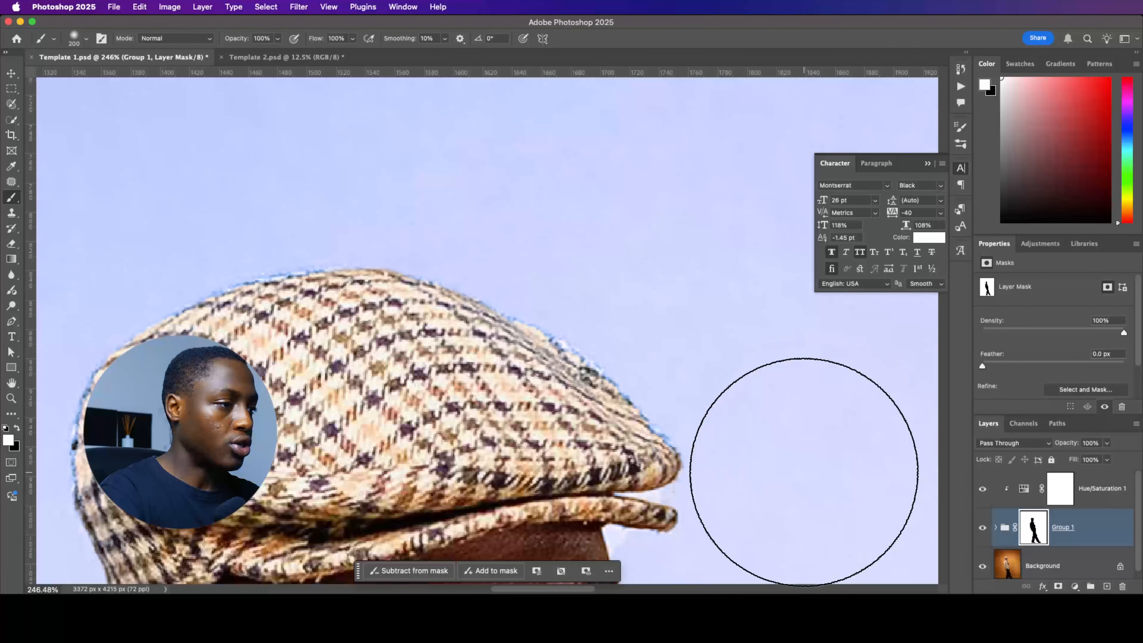
Step: Switch the mask painting color to black and shrink the brush to 25 px for touching up the cap's edge
scroll(803, 472, "down", 7)
scroll(773, 455, "down", 3)
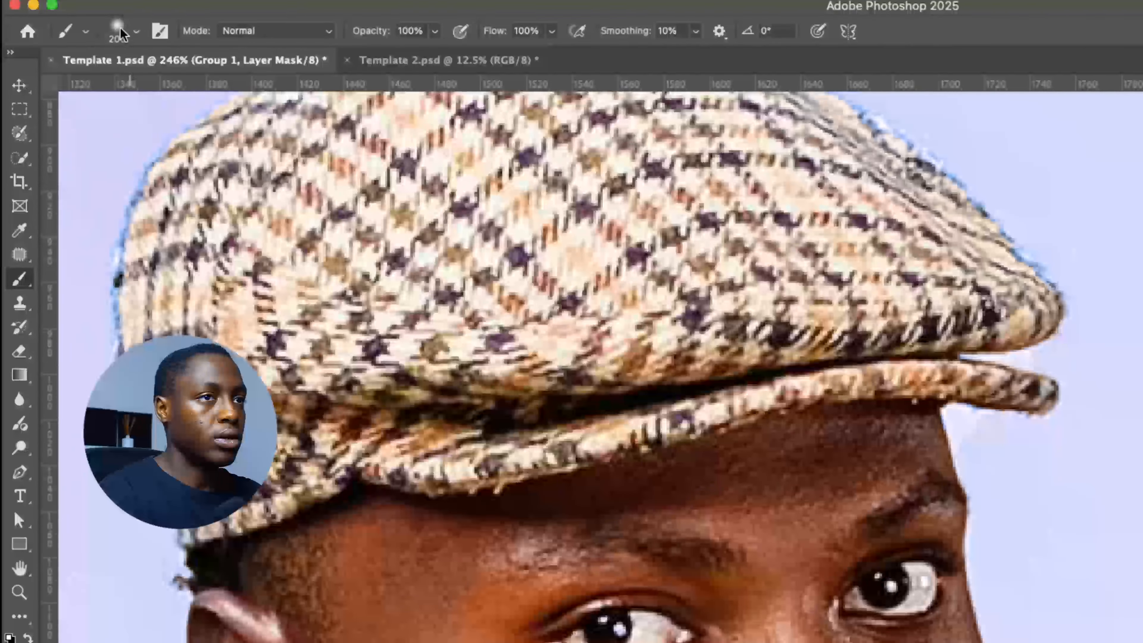
left_click(120, 34)
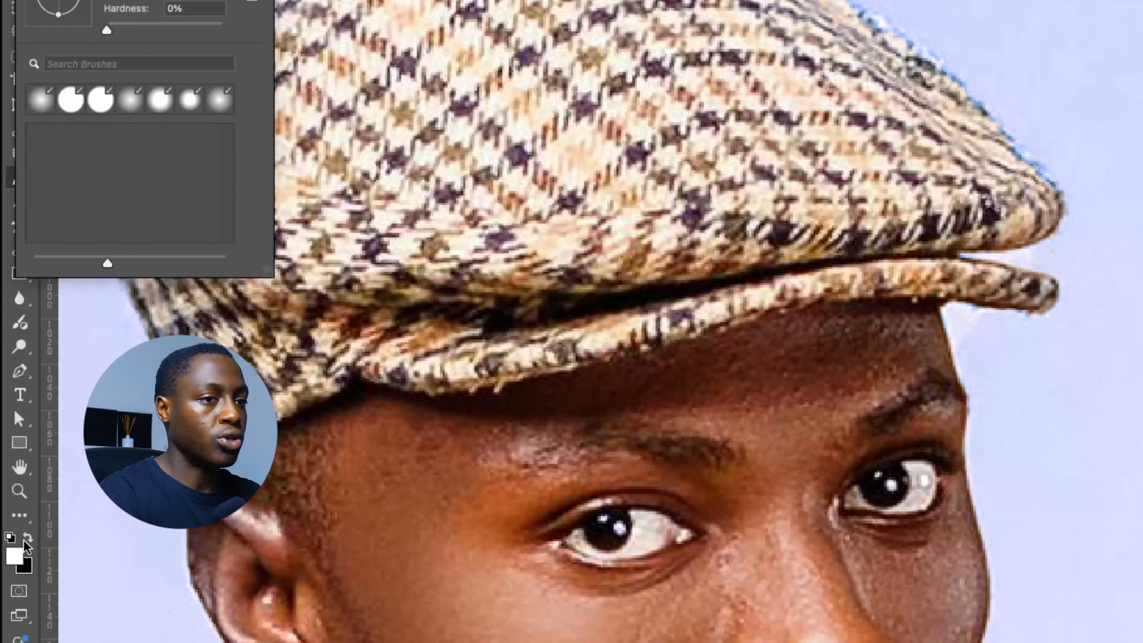
left_click(26, 543)
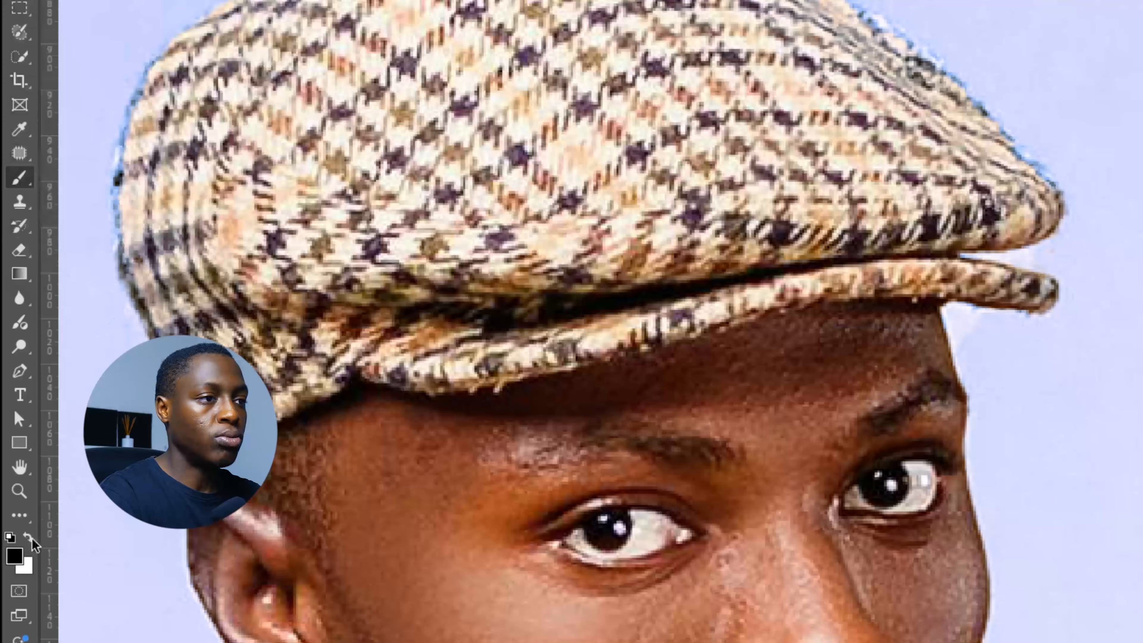
scroll(411, 388, "up", 5)
key("[")
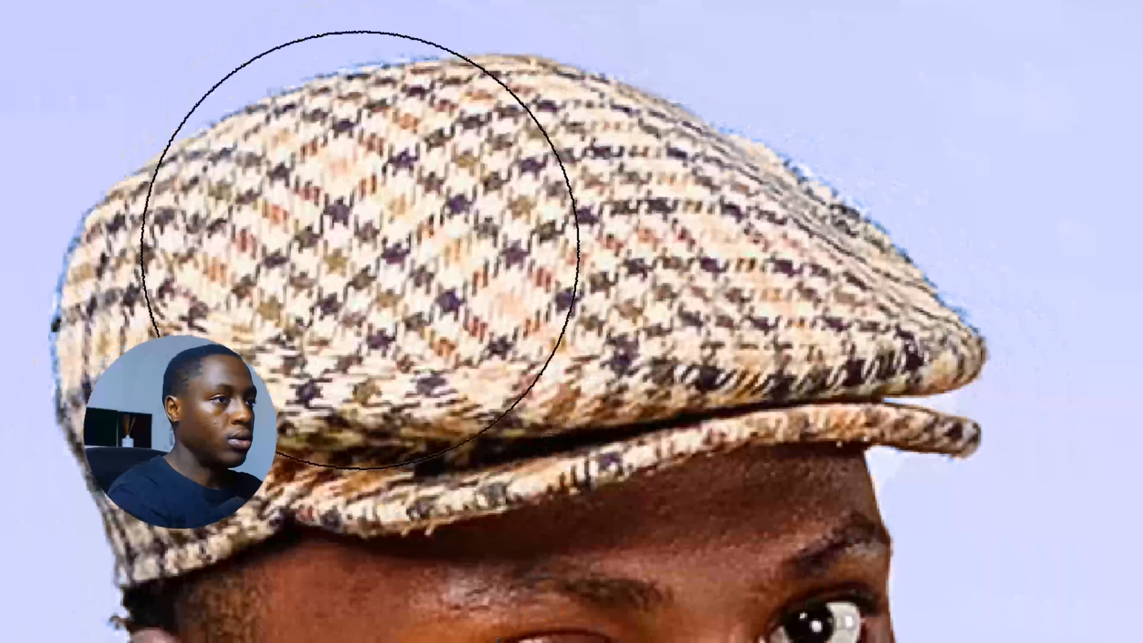
key("[")
key("[")
key("[")
key("[")
key("[")
key("[")
key("[")
key("[")
key("[")
key("[")
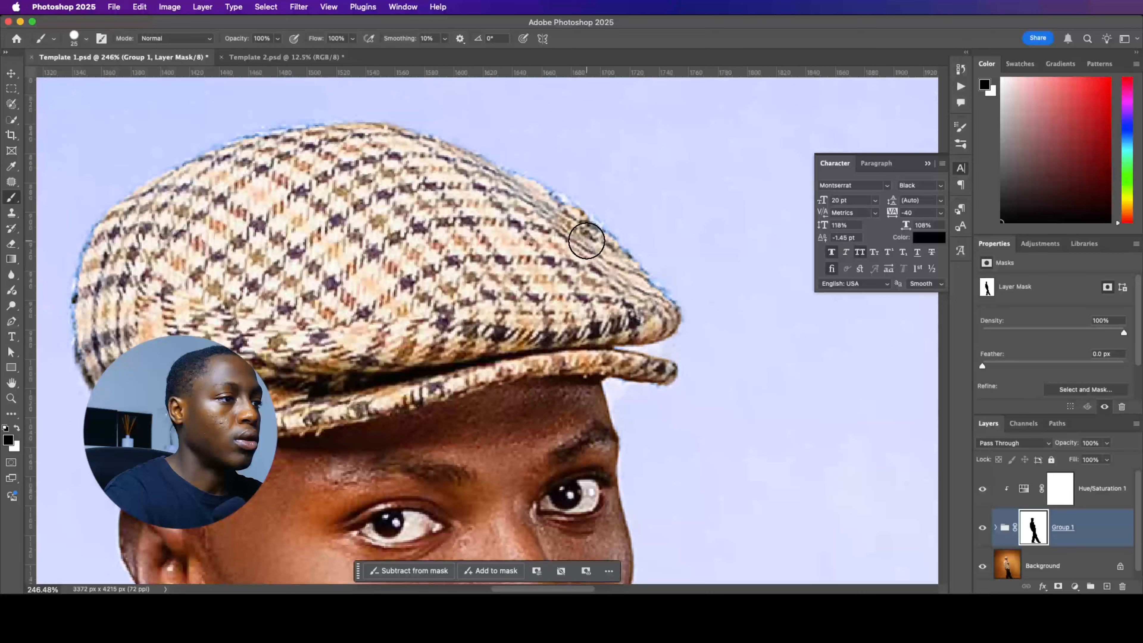
Step: Soften the 25 px mask brush's hardness for the fine edges around the collar and neck
scroll(585, 241, "down", 5)
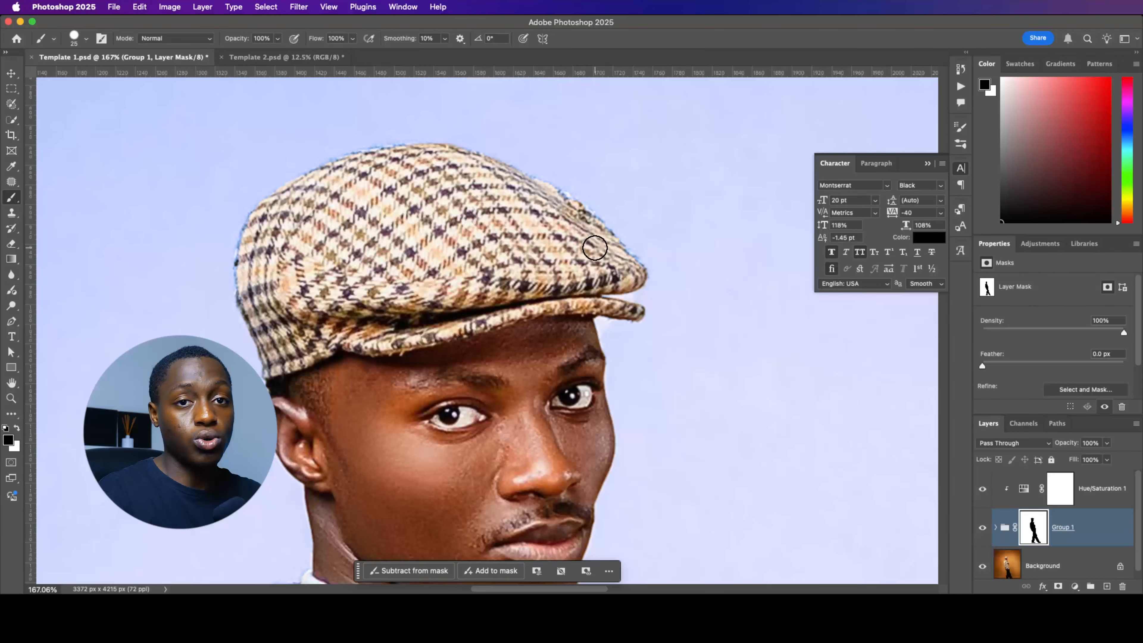
scroll(488, 295, "down", 5)
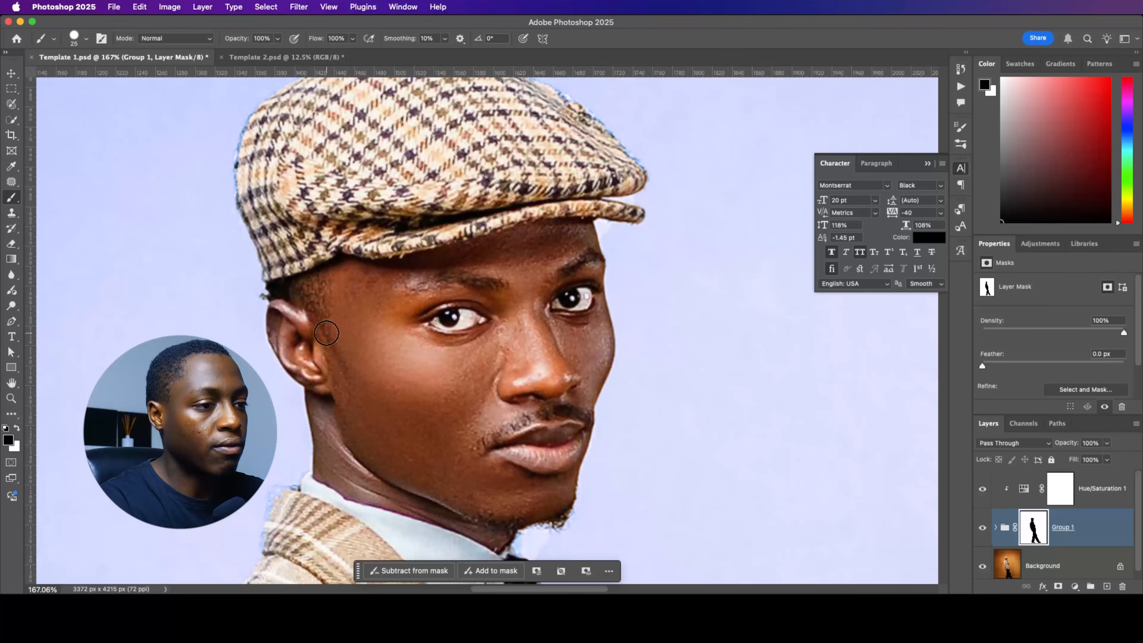
scroll(285, 414, "up", 5)
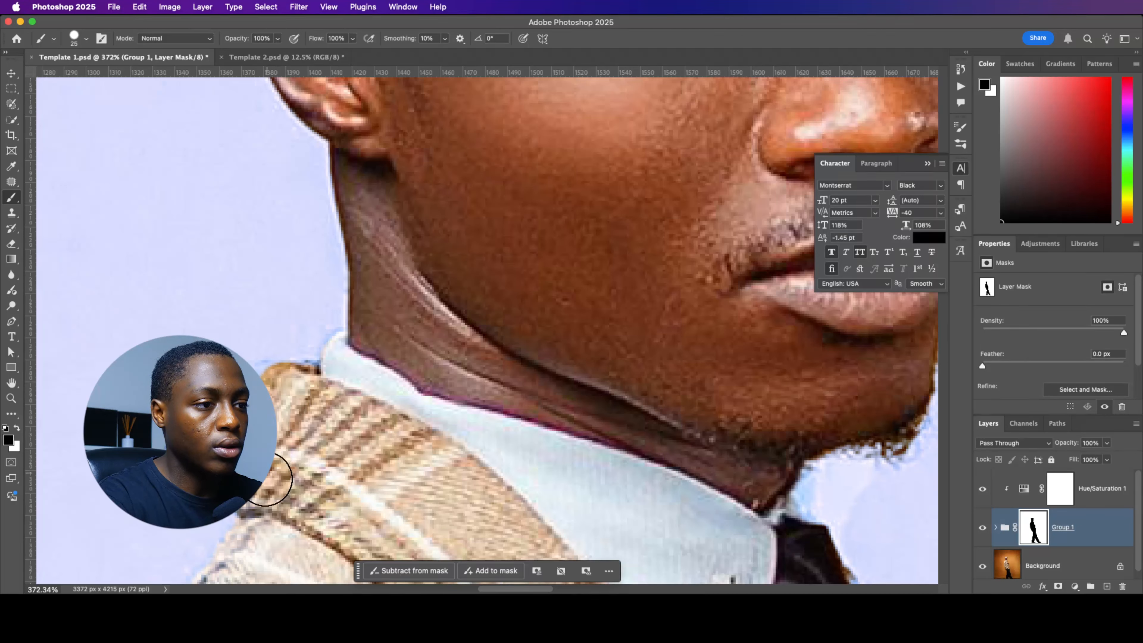
left_click(83, 40)
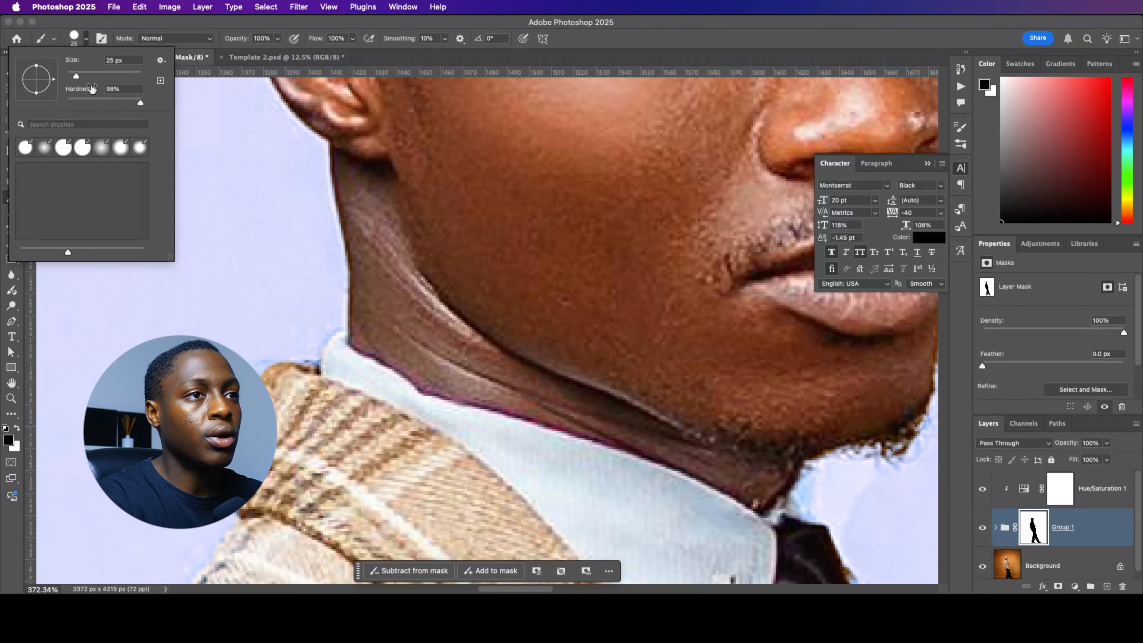
key("Return")
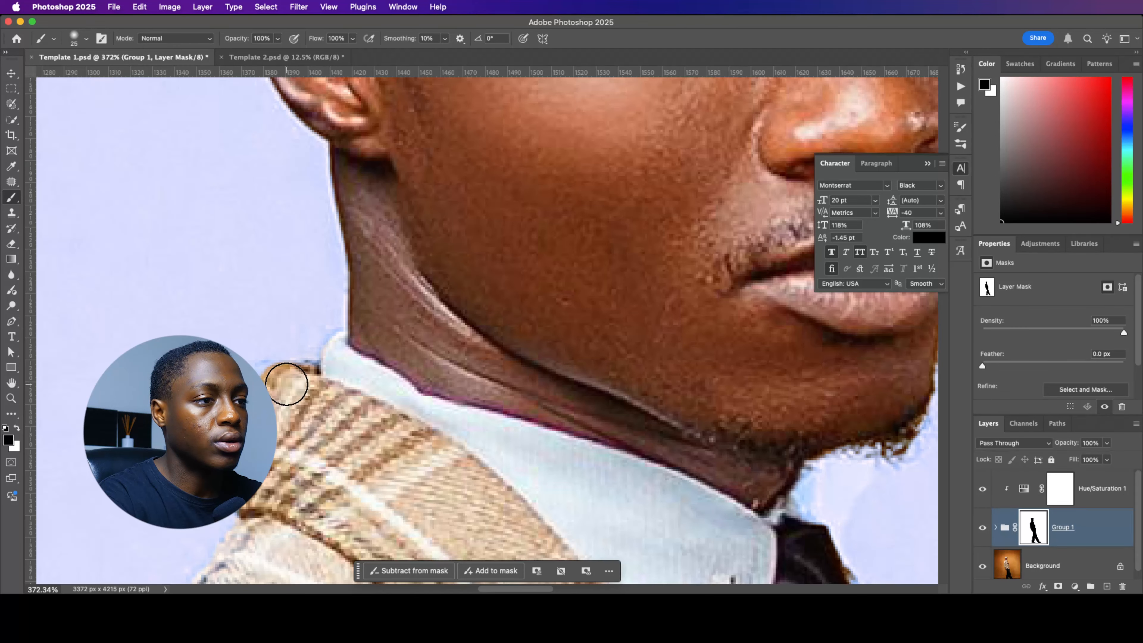
Step: Enlarge the mask brush to 200 px and switch it to white, undoing a trial dab beside the jacket
scroll(280, 385, "down", 5)
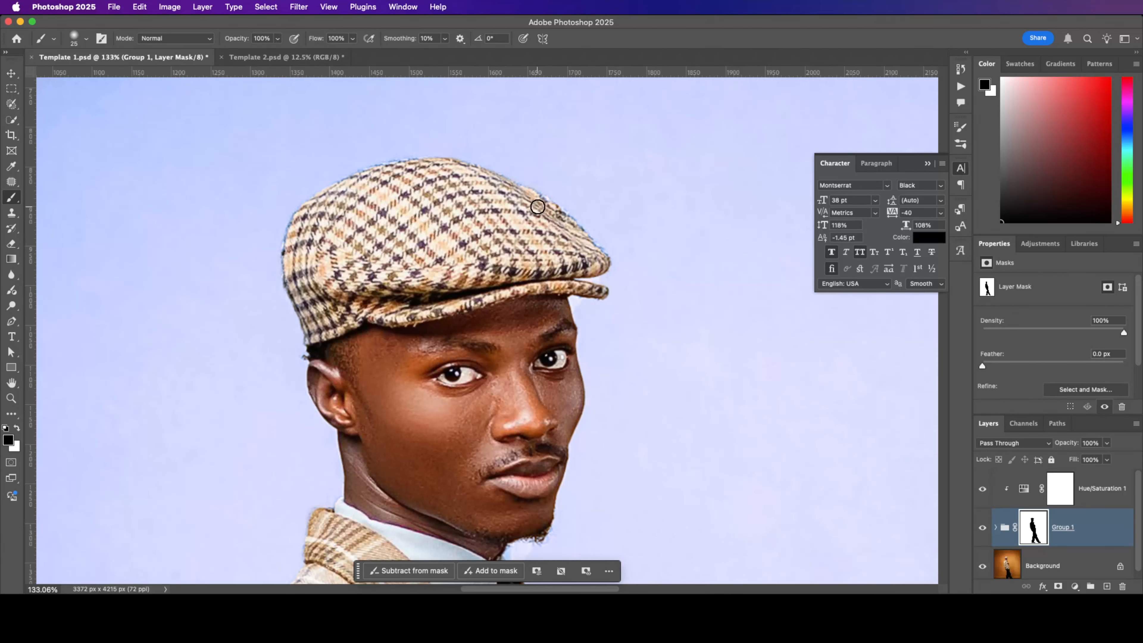
scroll(592, 252, "down", 8)
scroll(599, 261, "down", 5)
scroll(603, 266, "up", 10)
key("bracketright")
key("bracketright")
key("bracketright")
key("bracketright")
key("bracketright")
key("bracketright")
key("bracketright")
key("bracketright")
key("bracketright")
key("bracketright")
key("bracketright")
key("bracketright")
key("bracketright")
key("bracketright")
left_click(675, 347)
key("super+z")
left_click(17, 430)
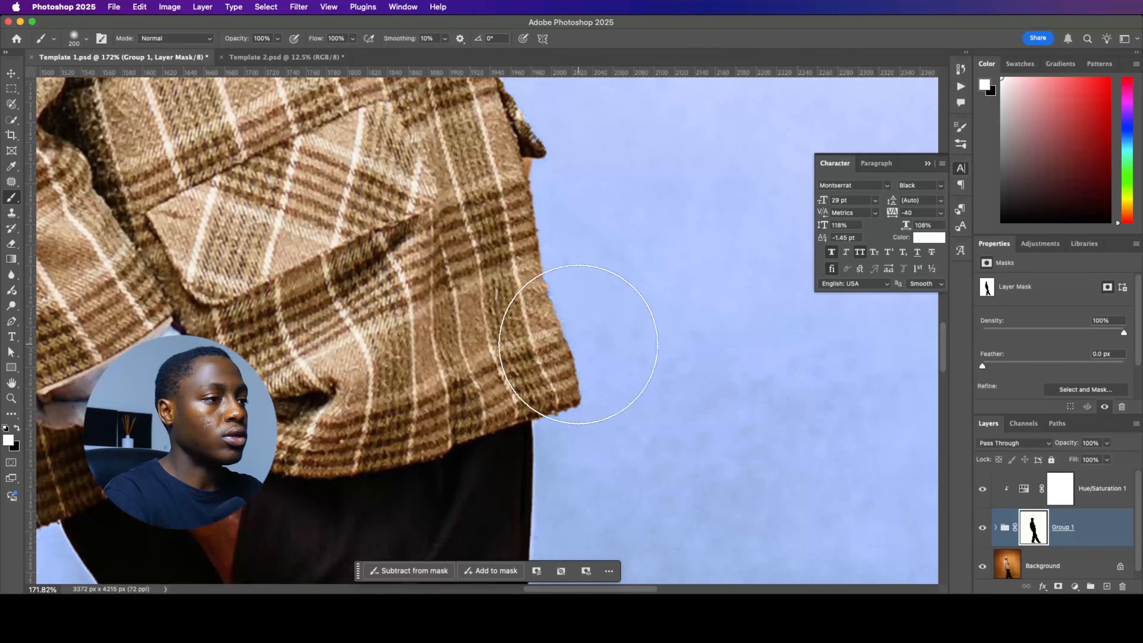
Step: Examine the mask's edge up the front of the jacket, past the hand and chin, to the cap's brim
scroll(630, 243, "up", 3)
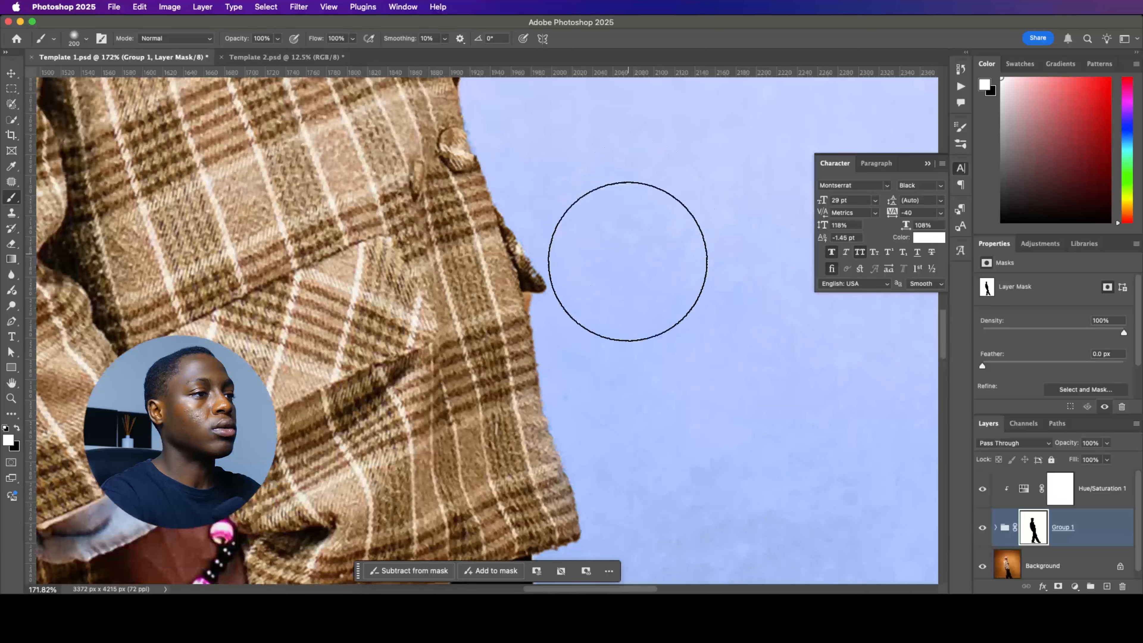
scroll(615, 225, "up", 5)
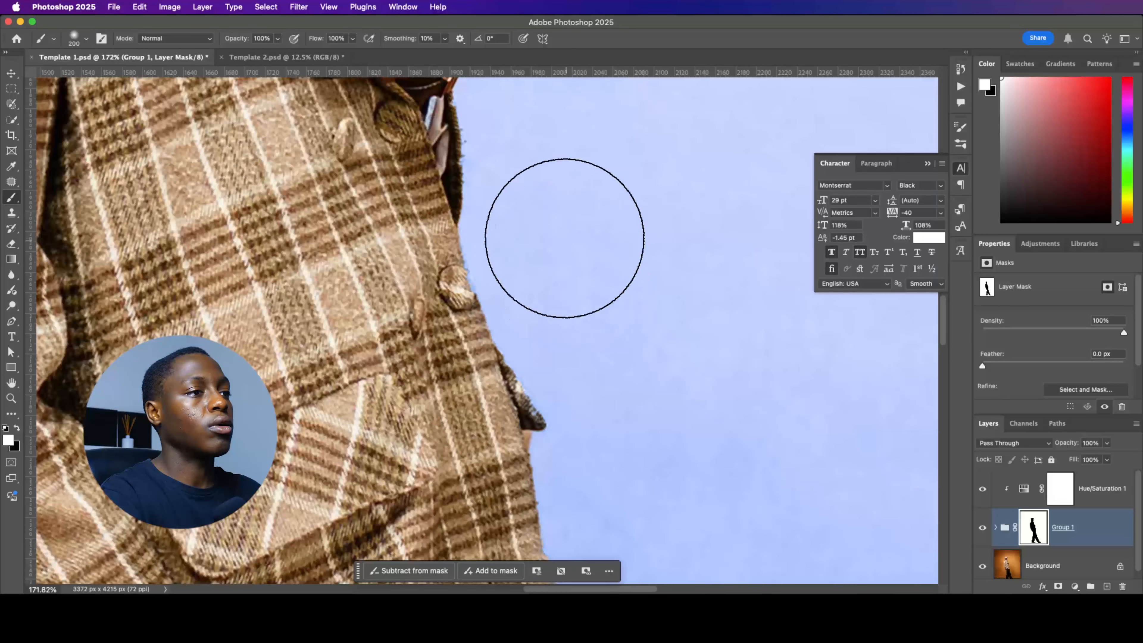
scroll(560, 234, "up", 5)
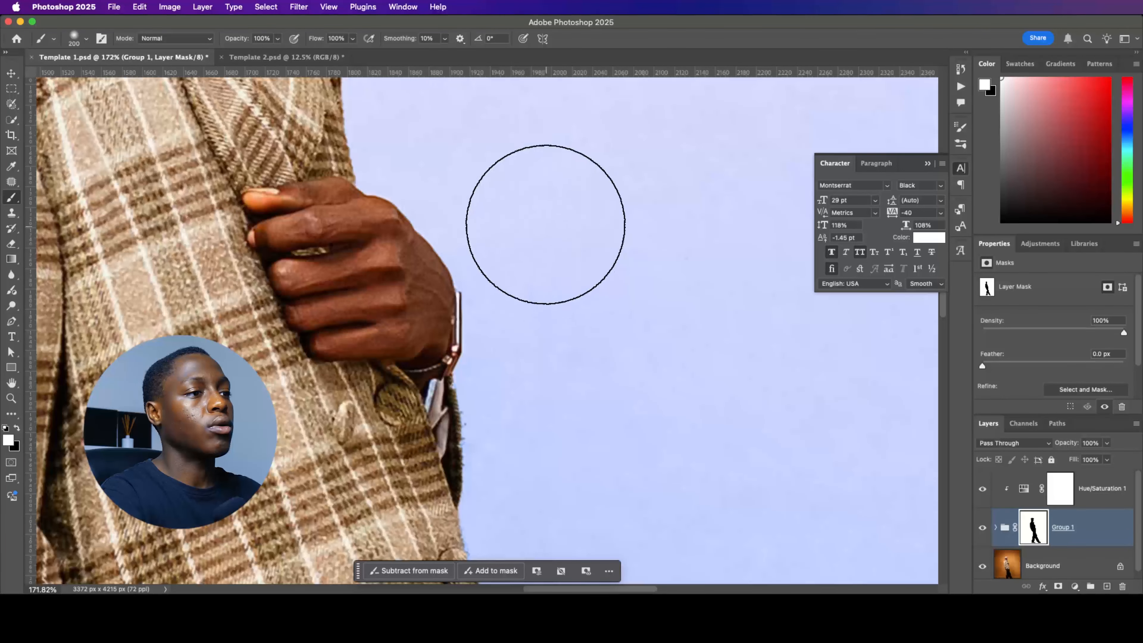
scroll(482, 180, "up", 5)
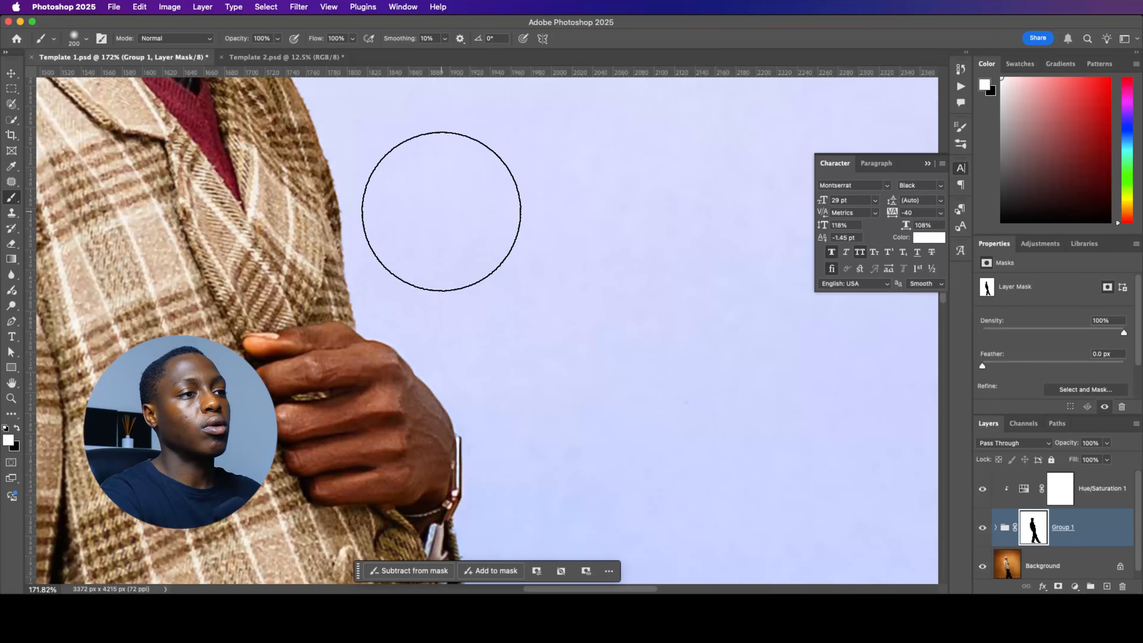
scroll(441, 212, "up", 5)
scroll(383, 184, "up", 5)
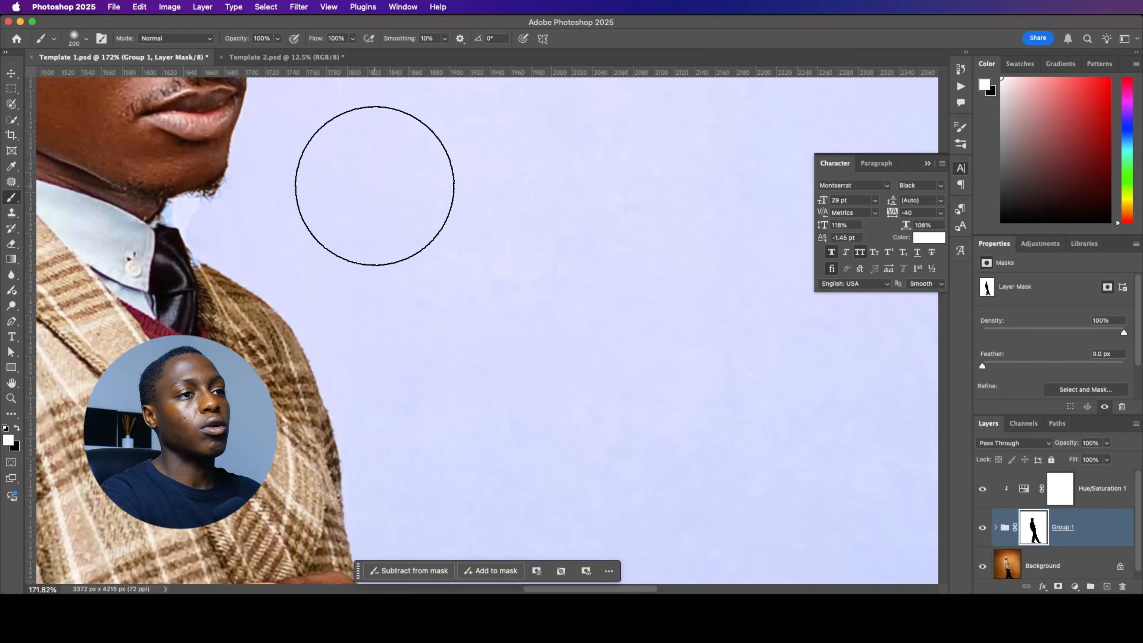
scroll(342, 195, "up", 5)
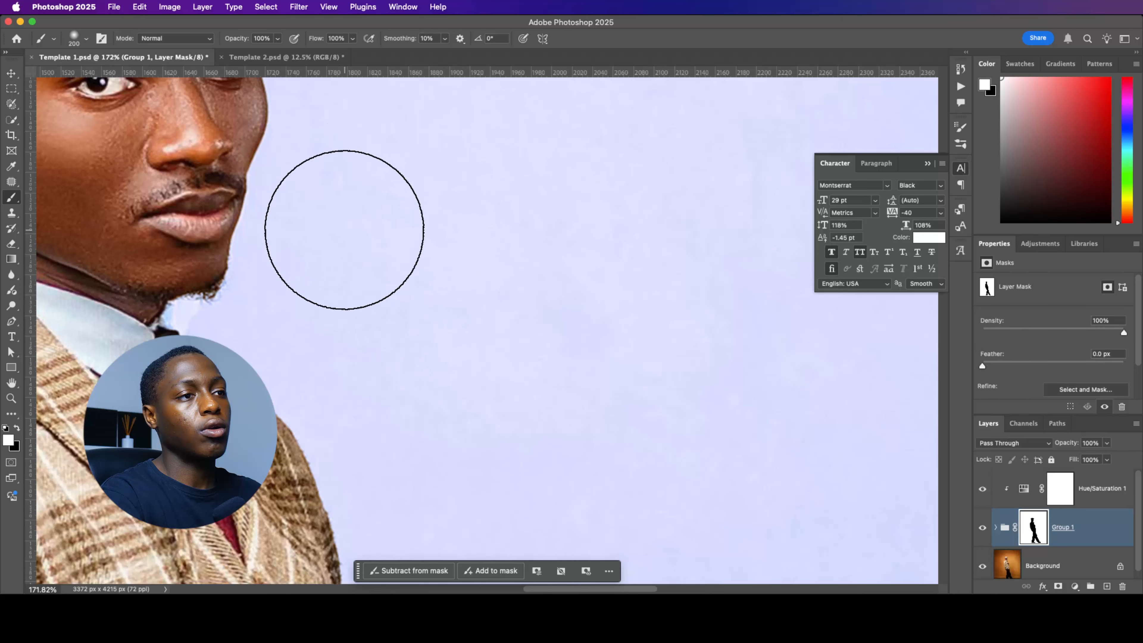
scroll(350, 196, "up", 5)
scroll(368, 186, "up", 5)
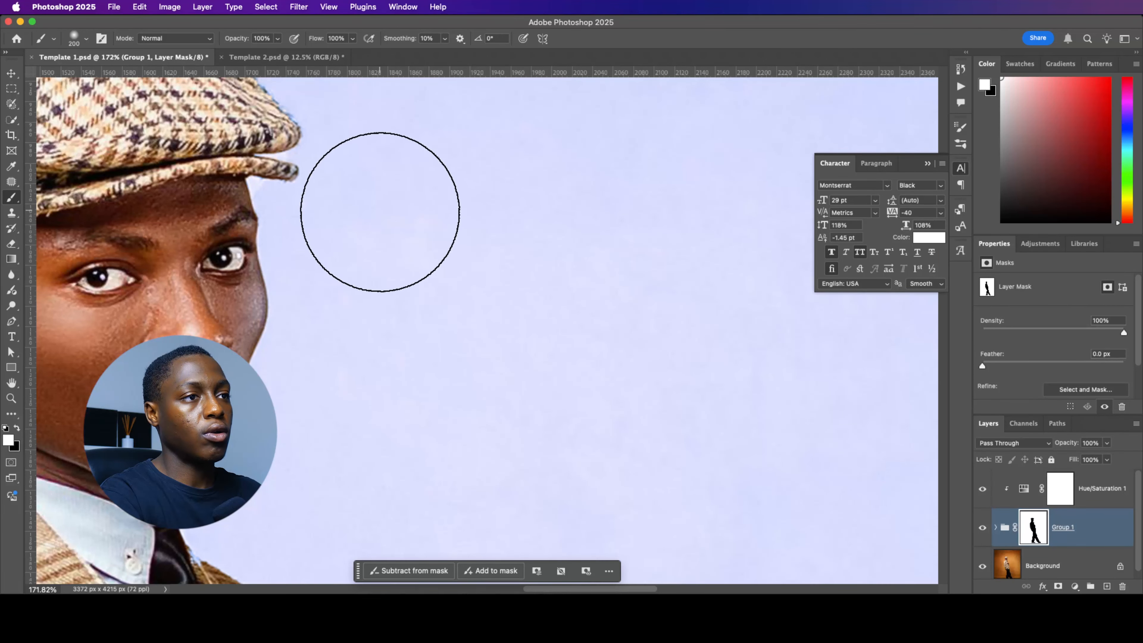
scroll(397, 204, "down", 10)
scroll(419, 252, "up", 2)
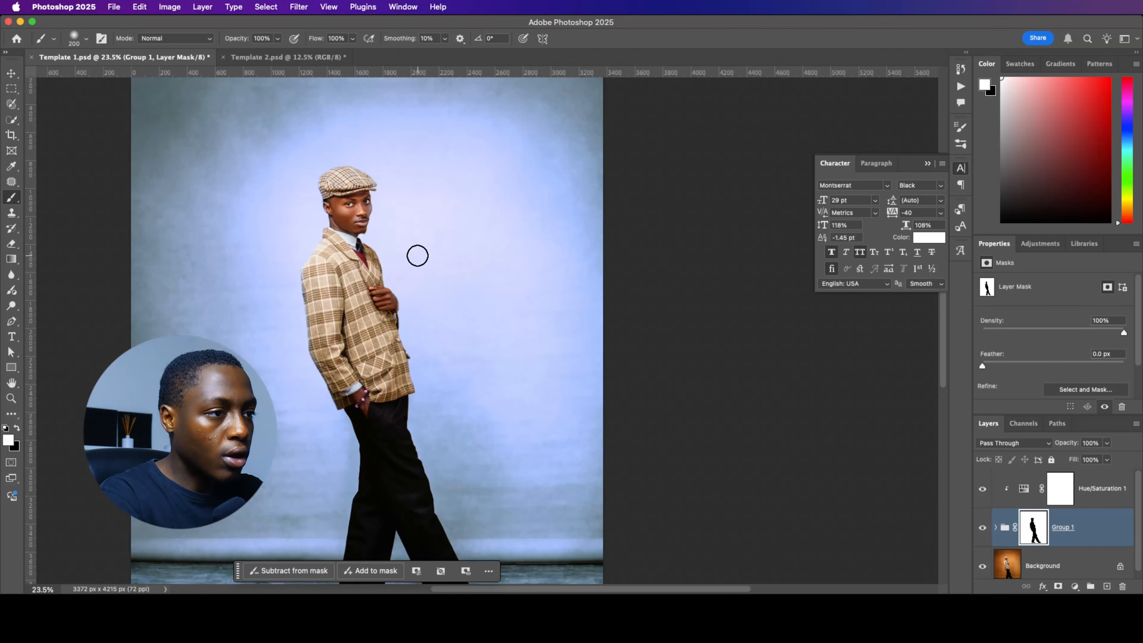
Step: Return to the full portrait with the Move tool and select the Hue/Saturation 1 adjustment layer
scroll(420, 259, "down", 3)
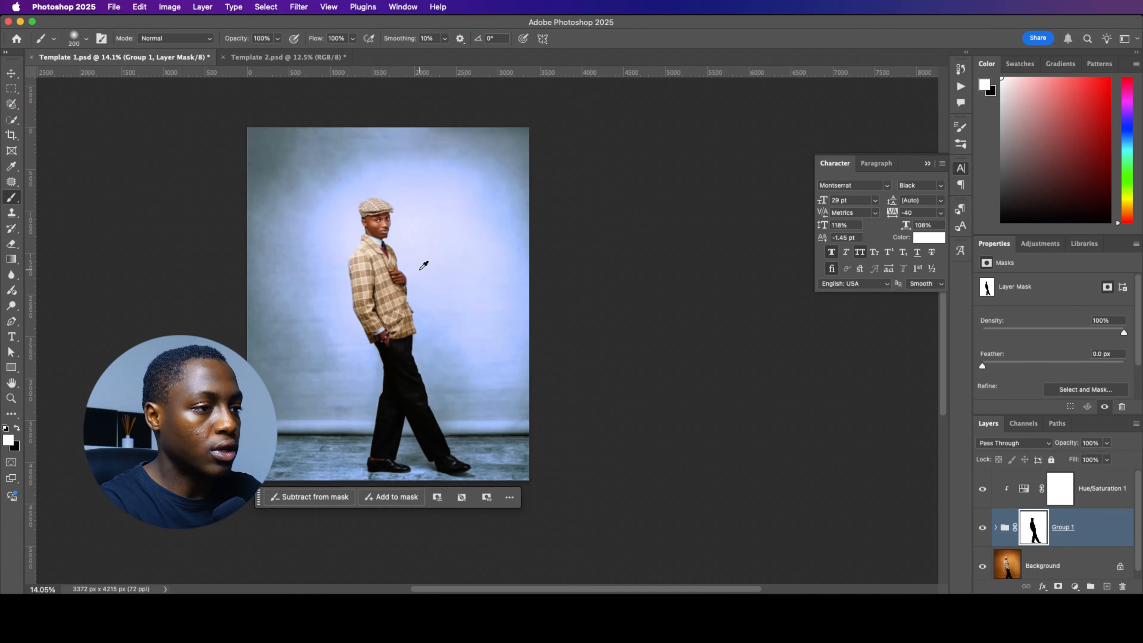
scroll(423, 268, "up", 1)
key("v")
left_click(1026, 499)
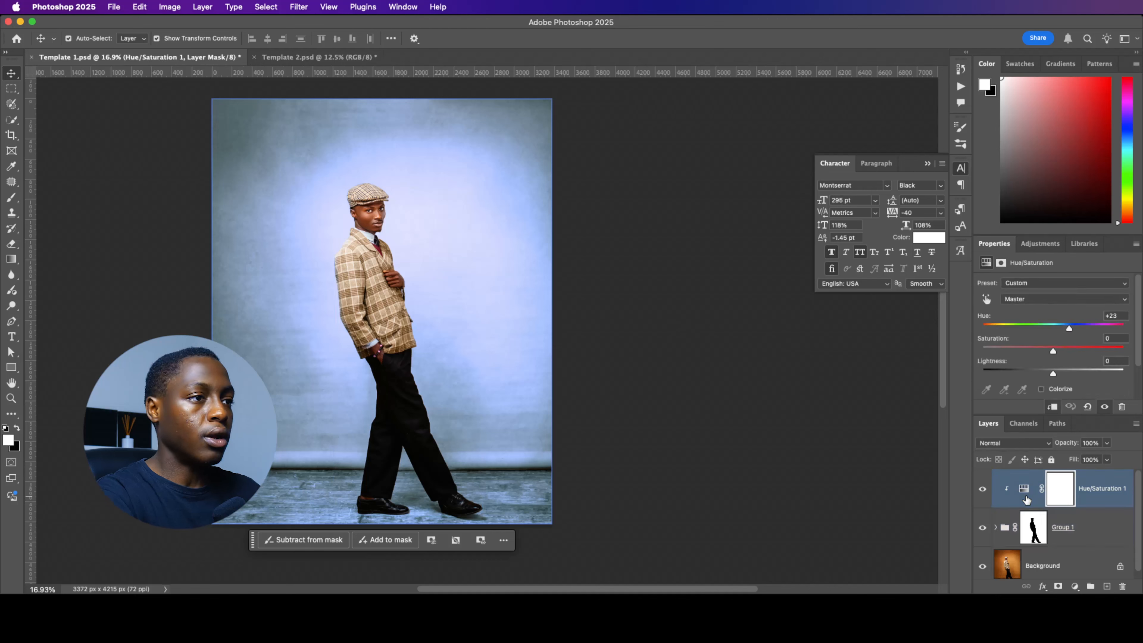
Step: In Template 2, add a bright red Solid Color fill layer above the photo and set its blend mode to Multiply
key("ctrl+Tab")
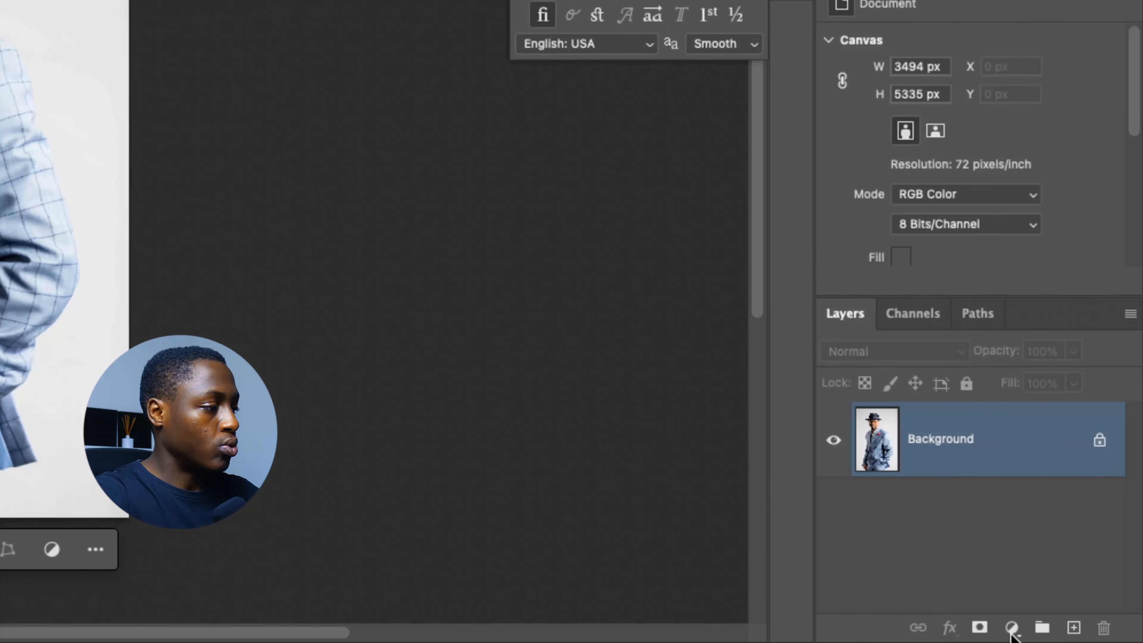
left_click(1011, 627)
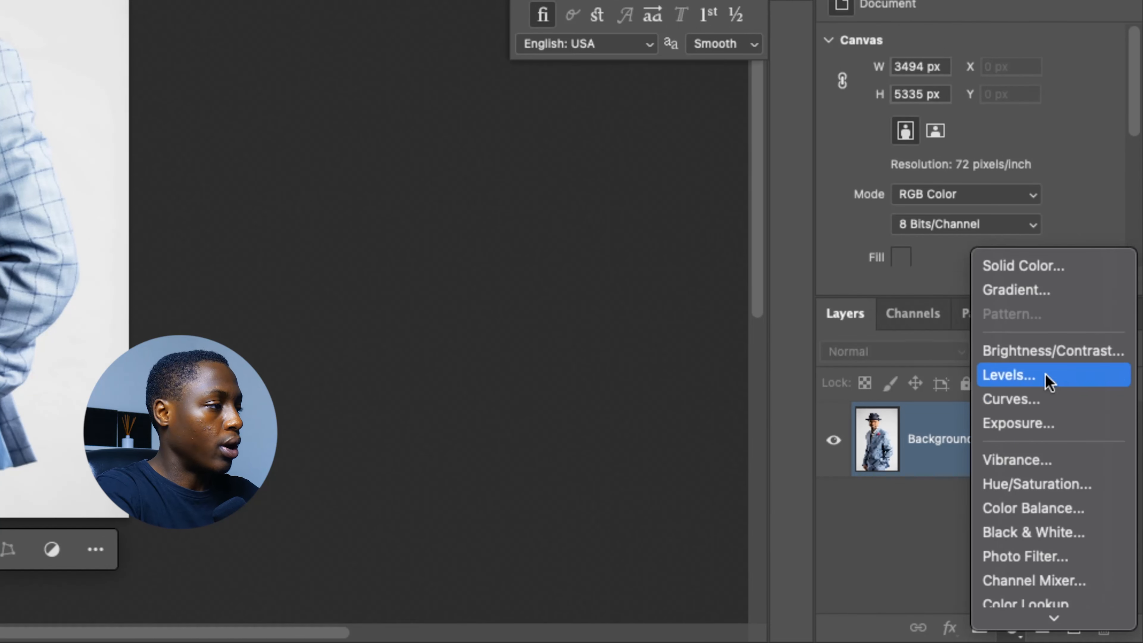
left_click(1043, 265)
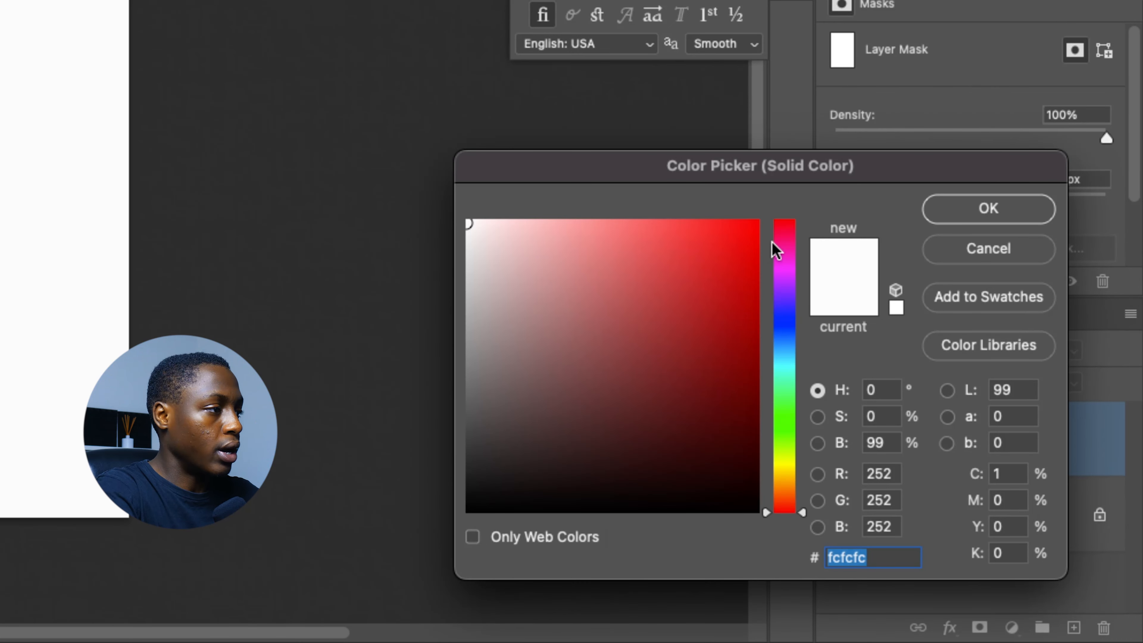
left_click(783, 239)
left_click_drag(741, 231, 818, 219)
left_click(950, 208)
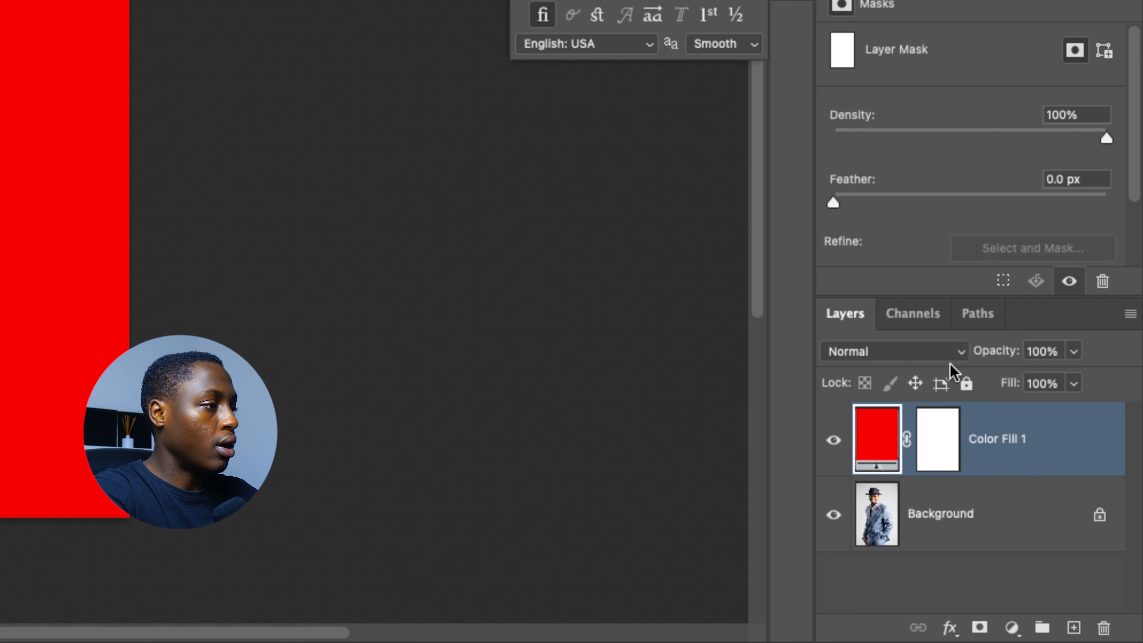
left_click(950, 355)
left_click(891, 439)
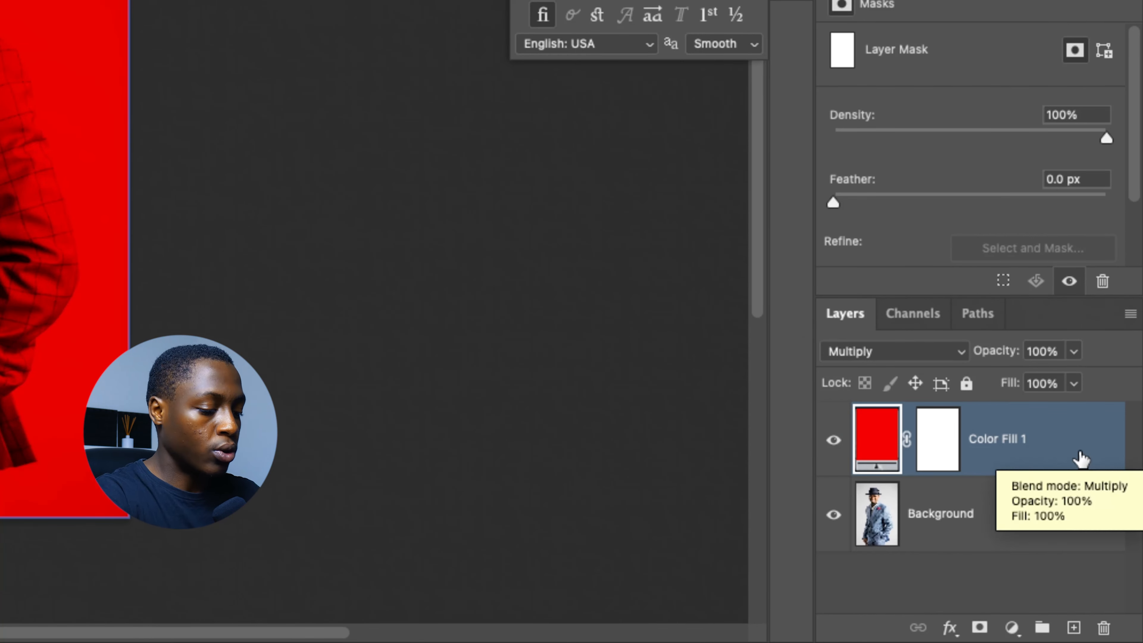
Step: Duplicate the red Color Fill 1 layer and set the copy's blend mode to Screen
key("super+j")
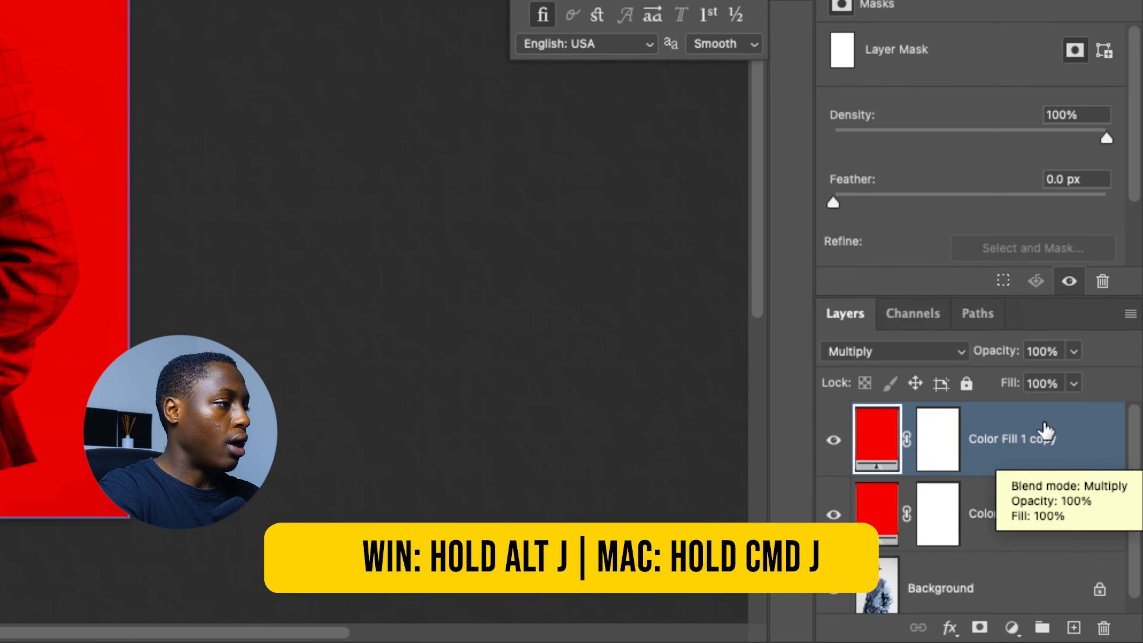
left_click(936, 352)
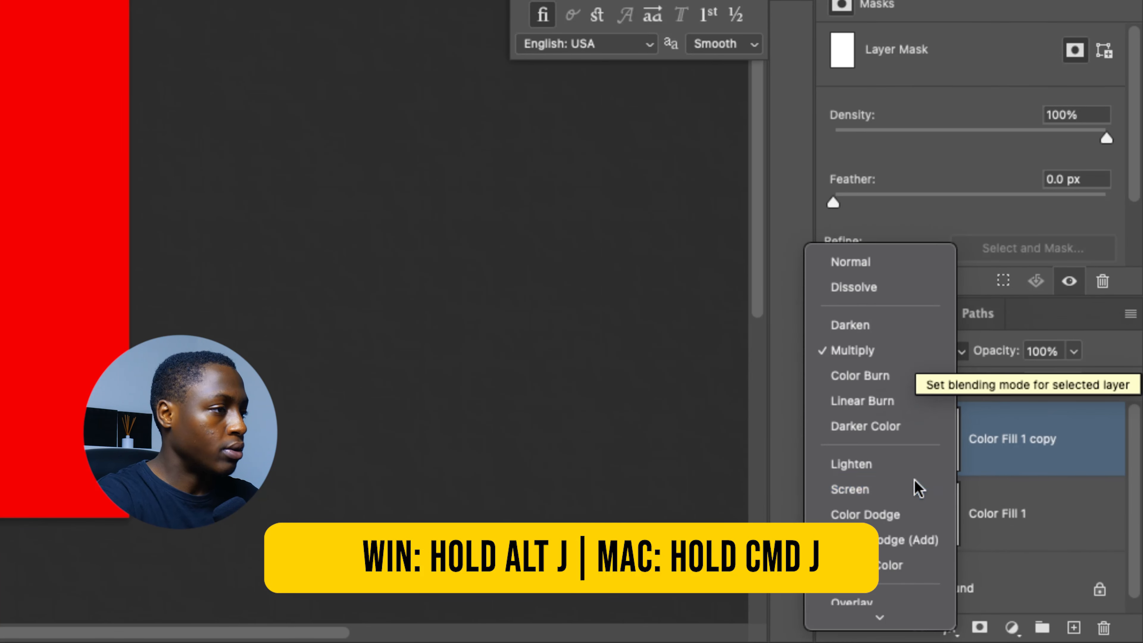
left_click(849, 489)
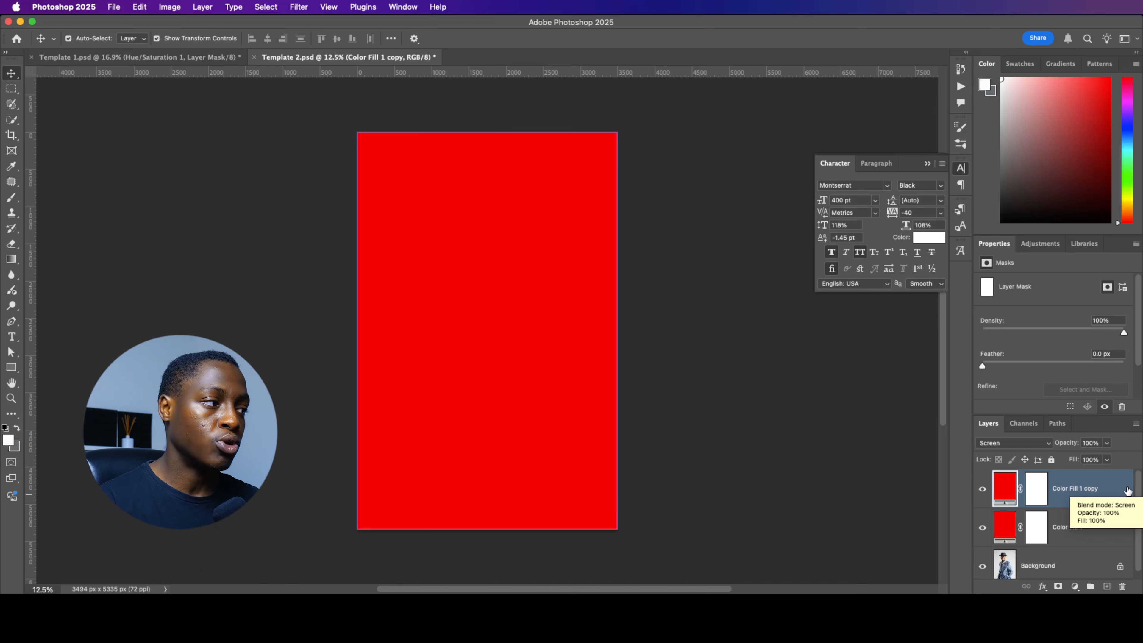
Step: Set the Screen fill's Blend If shadows for the underlying layer to a split of 12 / 140
double_click(1127, 491)
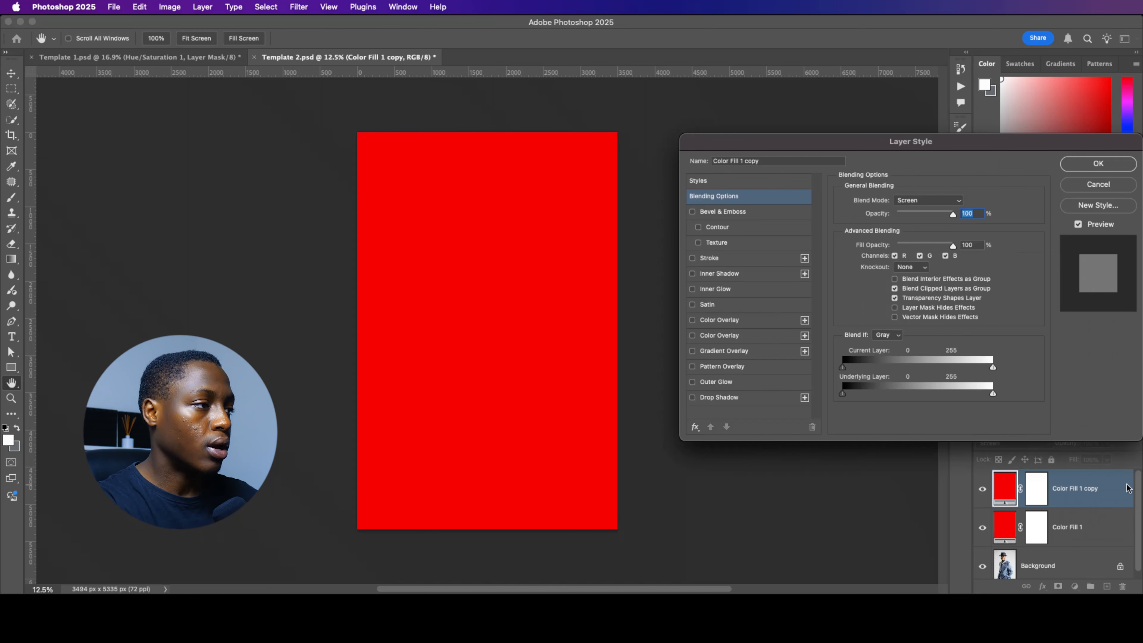
left_click_drag(844, 395, 849, 396)
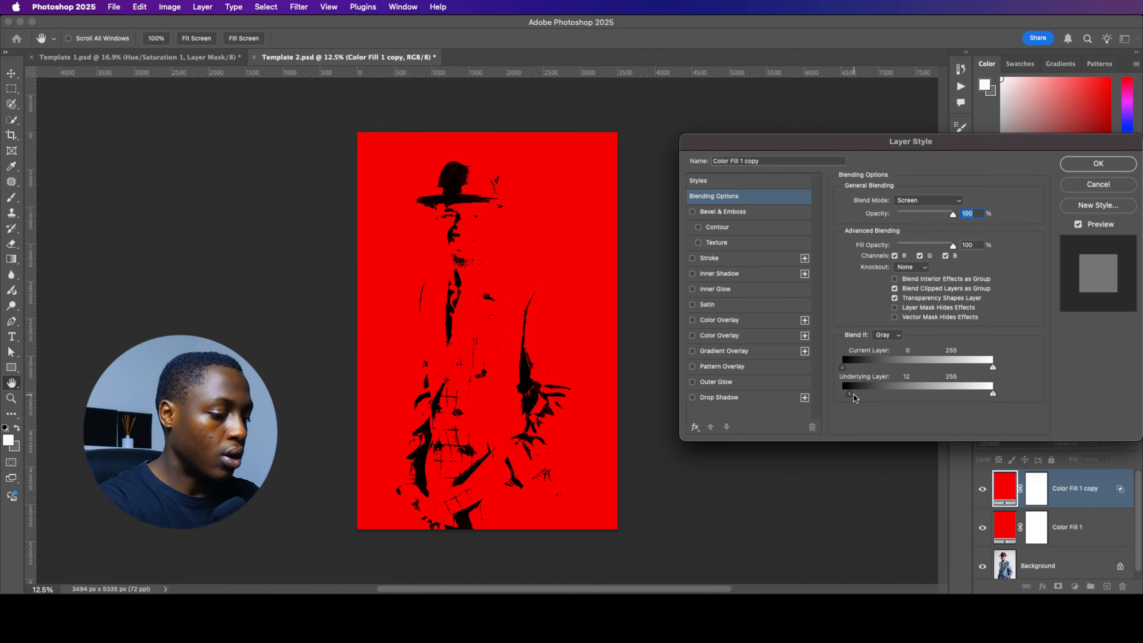
key("alt")
left_click_drag(852, 394, 897, 401)
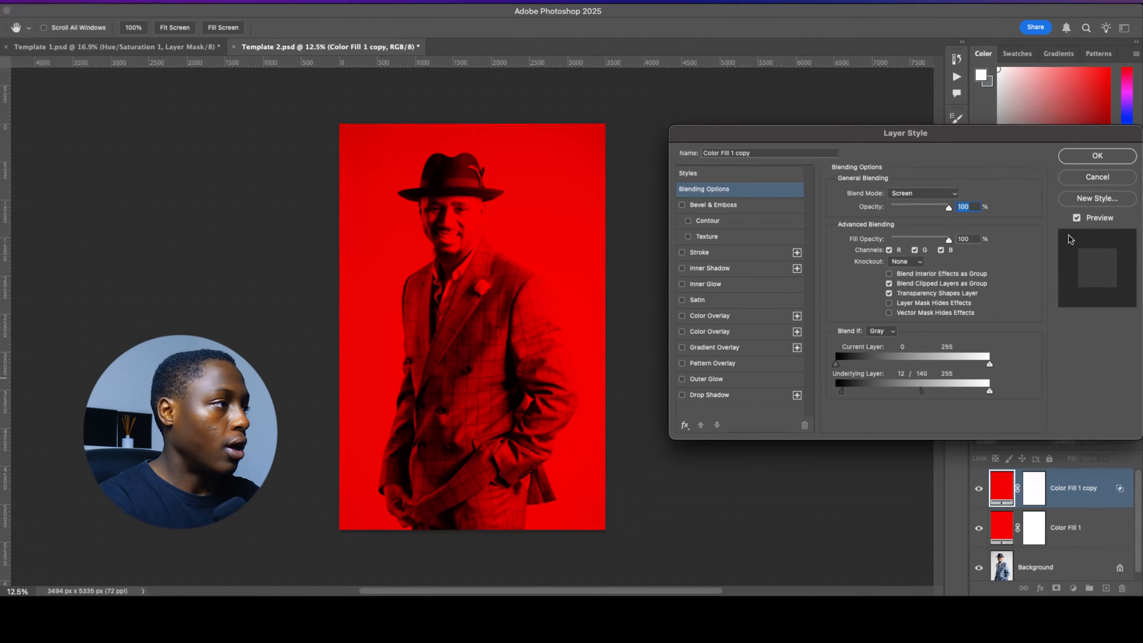
key("Return")
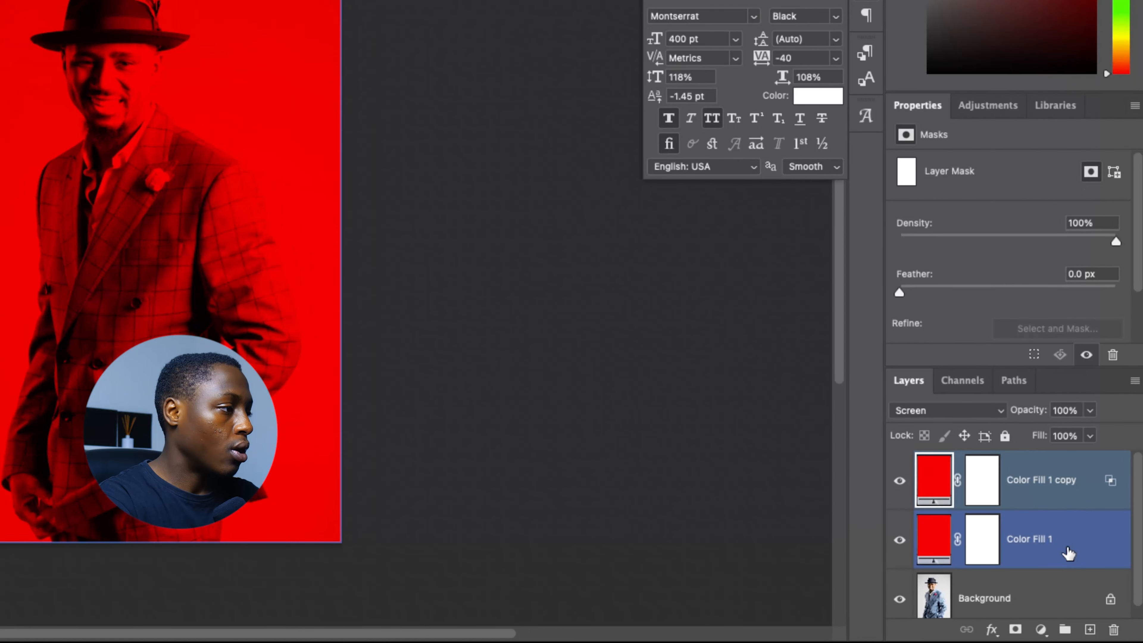
Step: Group the two red Color Fill layers and hide the group
left_click(1074, 549, "shift")
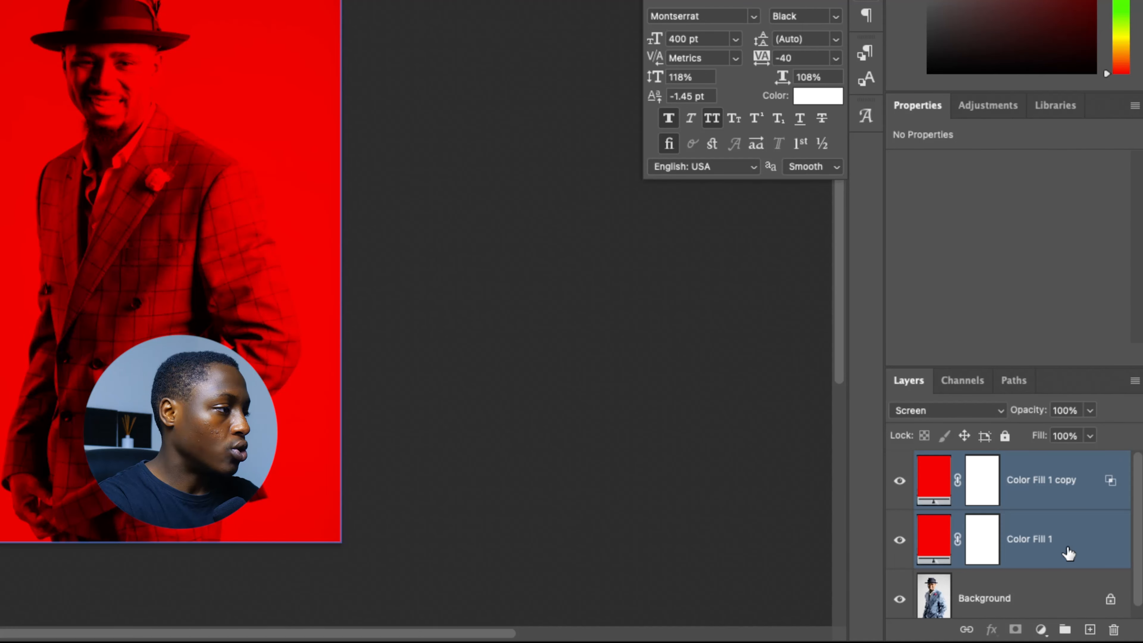
left_click(1066, 630)
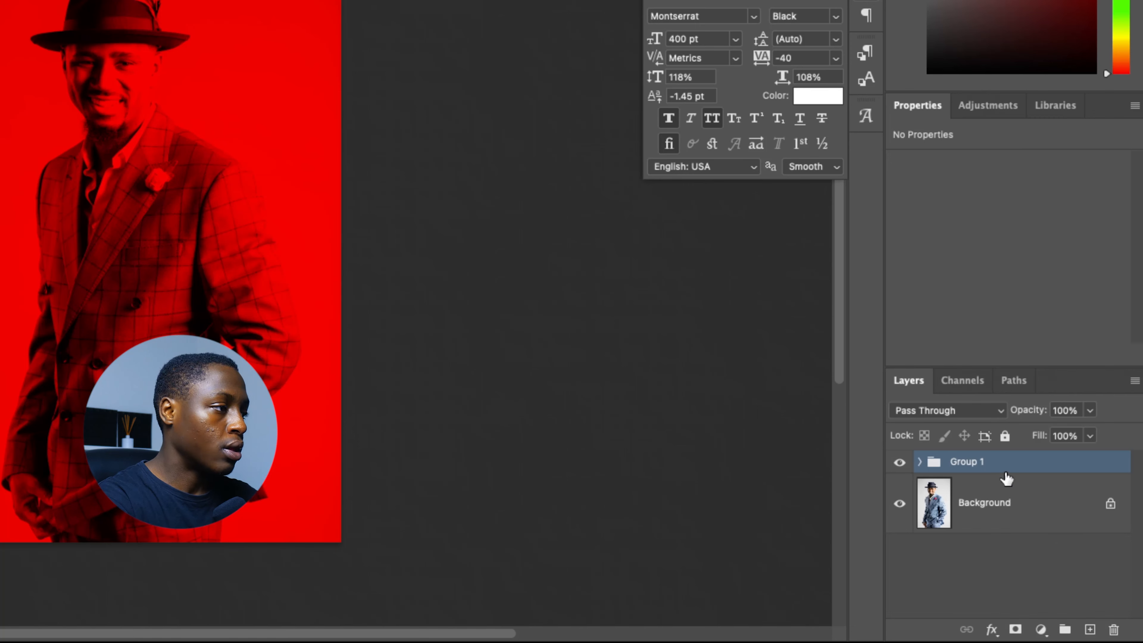
left_click(900, 463)
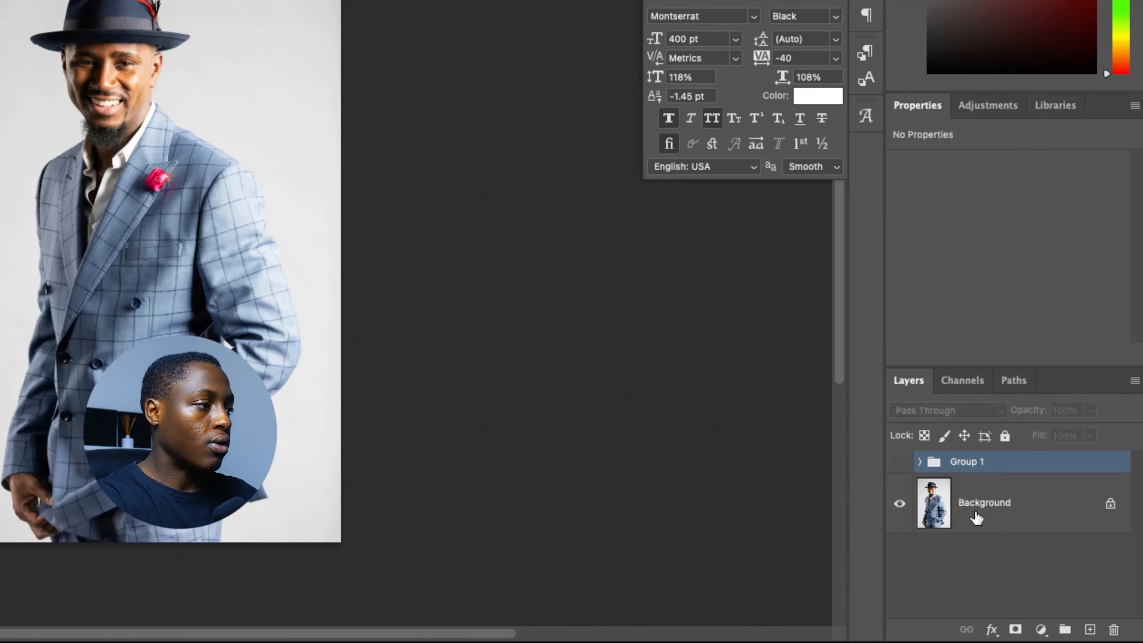
Step: Select the Background layer and open it in Select and Mask using the Quick Selection tool
left_click(984, 517)
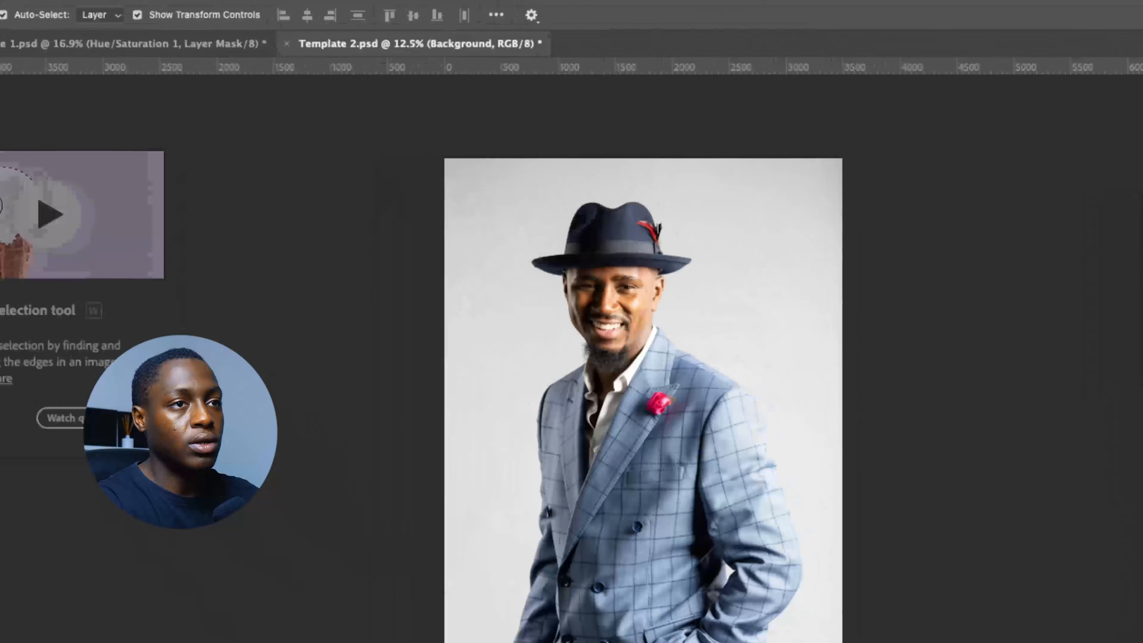
left_click(17, 184)
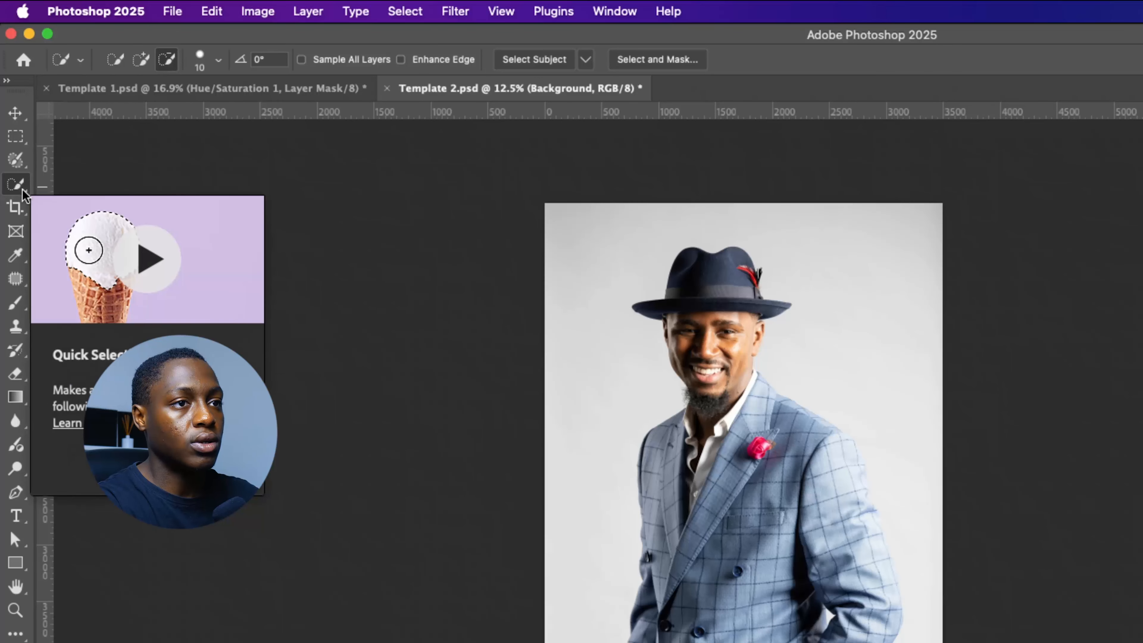
right_click(20, 188)
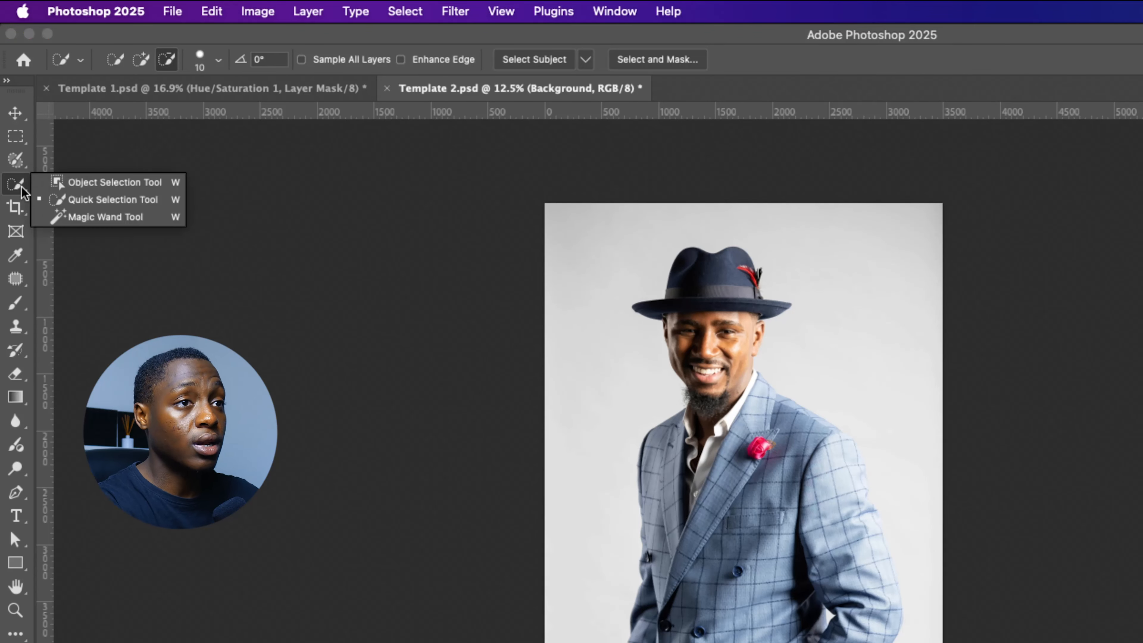
left_click(677, 63)
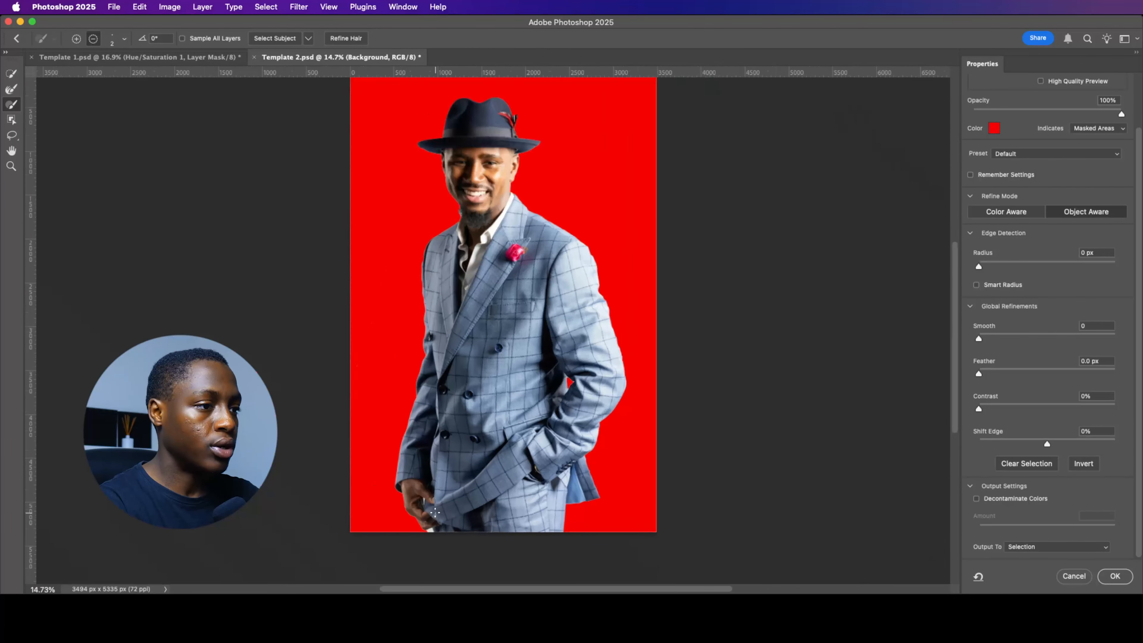
Step: Brush the leftover background below the lowered hand and in the gap between thumb and jacket out of the selection
scroll(434, 512, "up", 6)
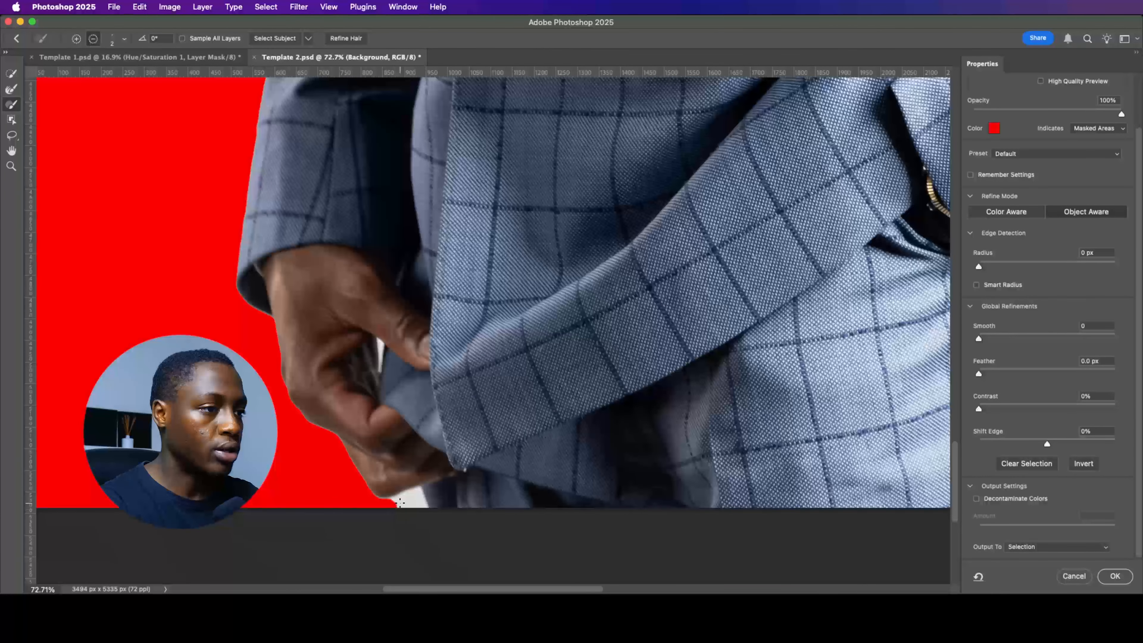
scroll(431, 511, "up", 3)
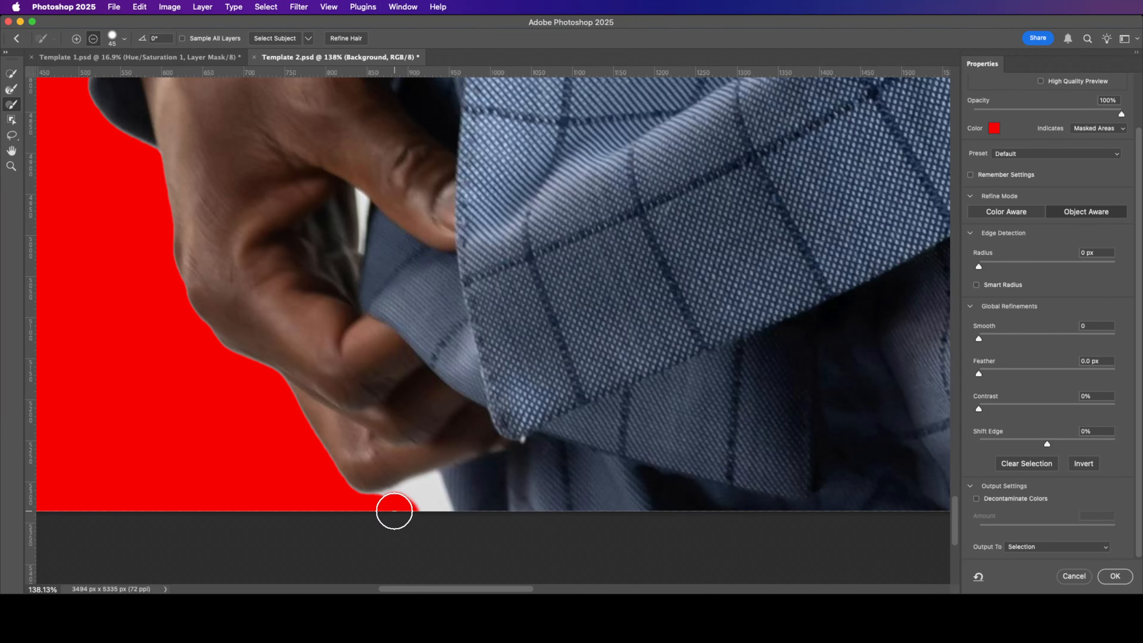
left_click_drag(396, 508, 425, 499)
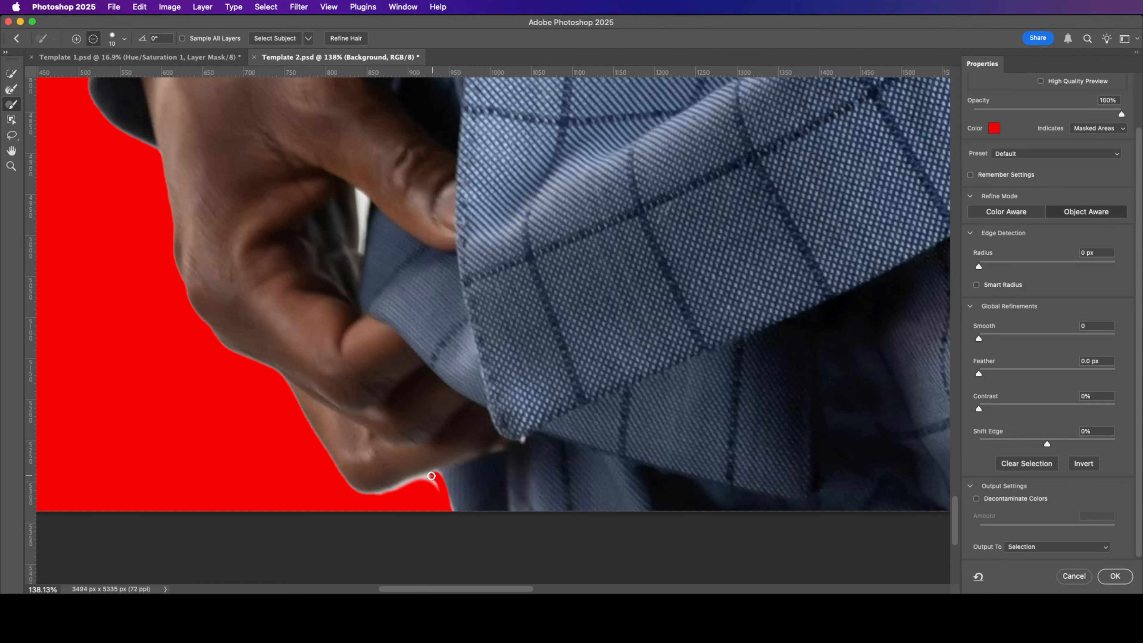
scroll(341, 236, "up", 3)
left_click_drag(377, 173, 383, 278)
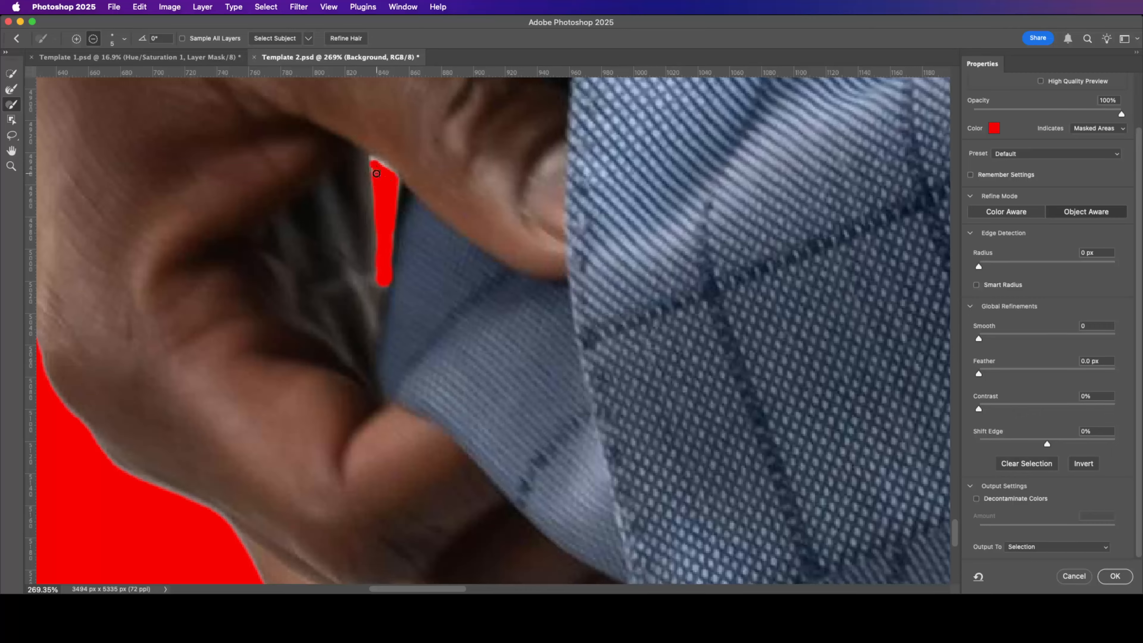
Step: Refine the beard's outer edge beside the jaw with the Refine Edge Brush at 70 px
scroll(384, 279, "down", 10)
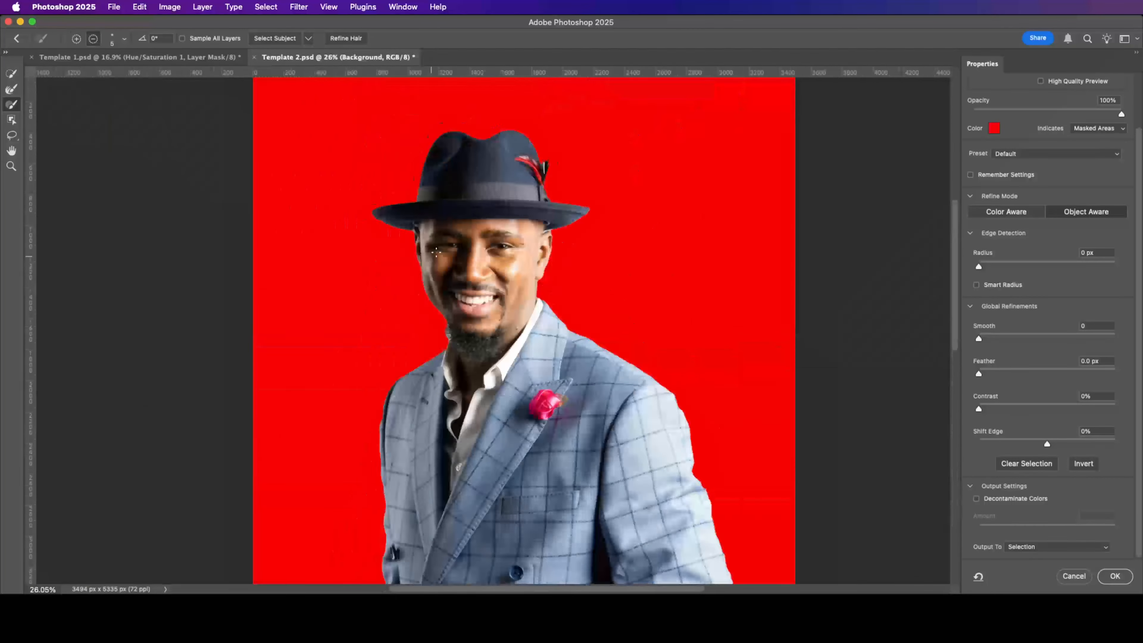
scroll(430, 333, "down", 3)
scroll(406, 407, "up", 8)
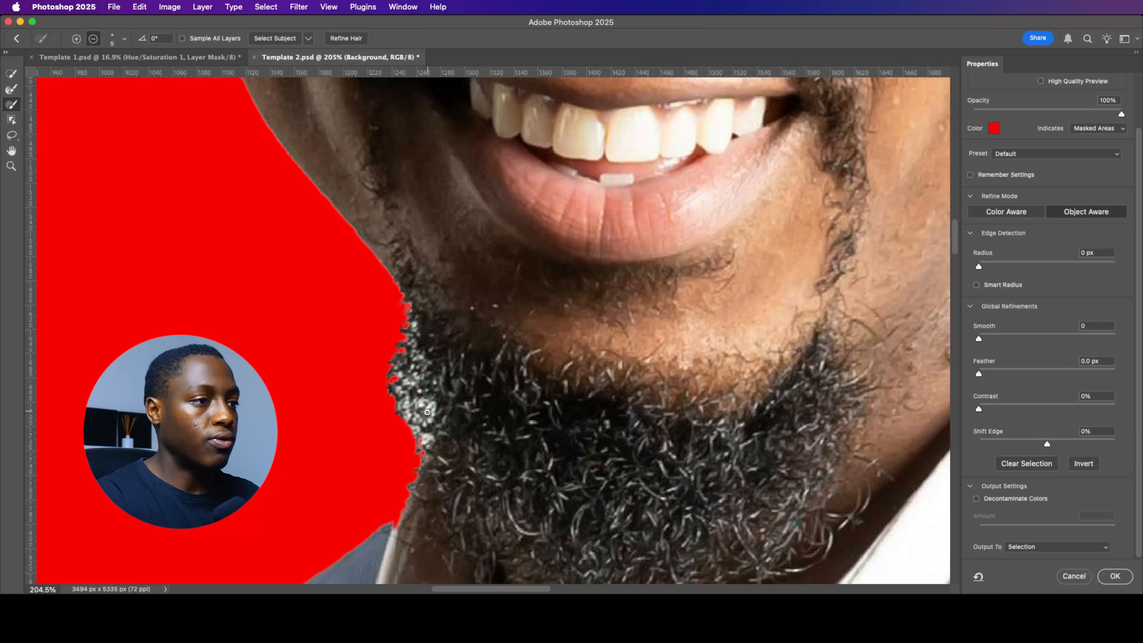
left_click(11, 90)
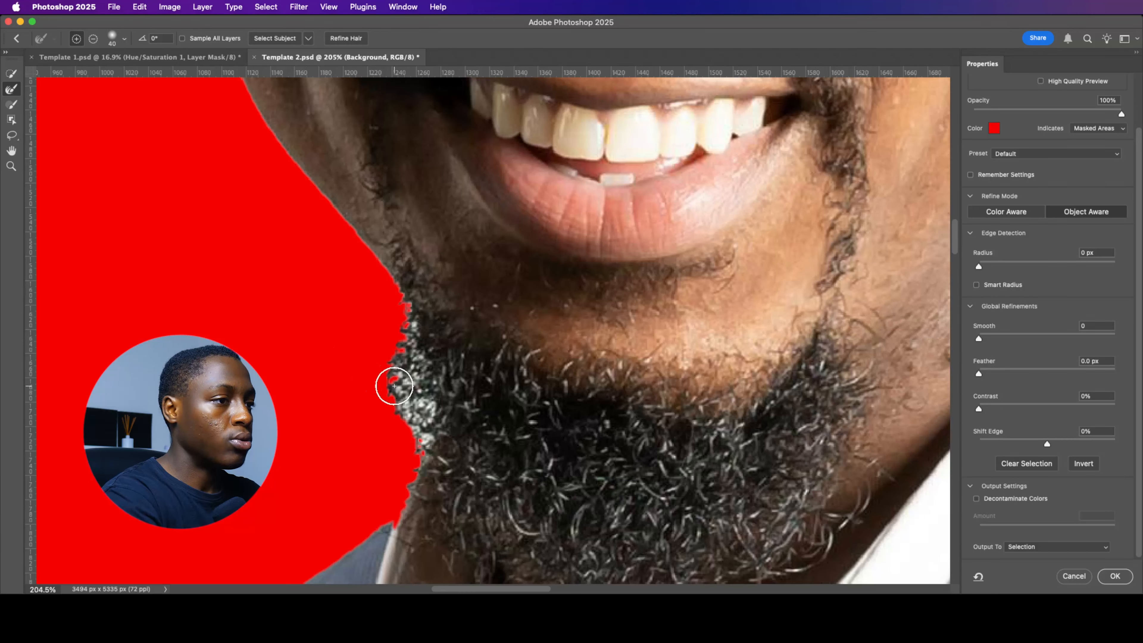
key("bracketright")
key("bracketright")
key("bracketright")
mouse_move(422, 425)
left_mouse_down()
mouse_move(405, 419)
mouse_move(409, 405)
mouse_move(407, 425)
mouse_move(357, 352)
mouse_move(375, 347)
mouse_move(382, 401)
left_mouse_up()
left_click_drag(382, 445, 367, 448)
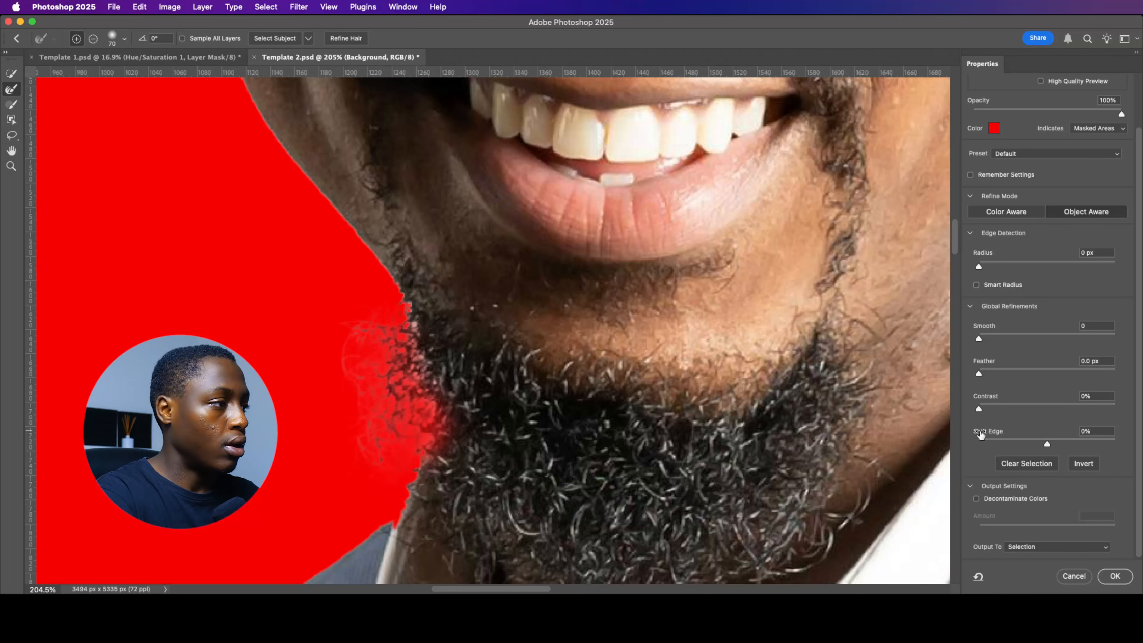
Step: Set Shift Edge to +4%, enable Decontaminate Colors, and retouch the beard edge, undoing the last stroke
left_click_drag(1049, 442, 1050, 443)
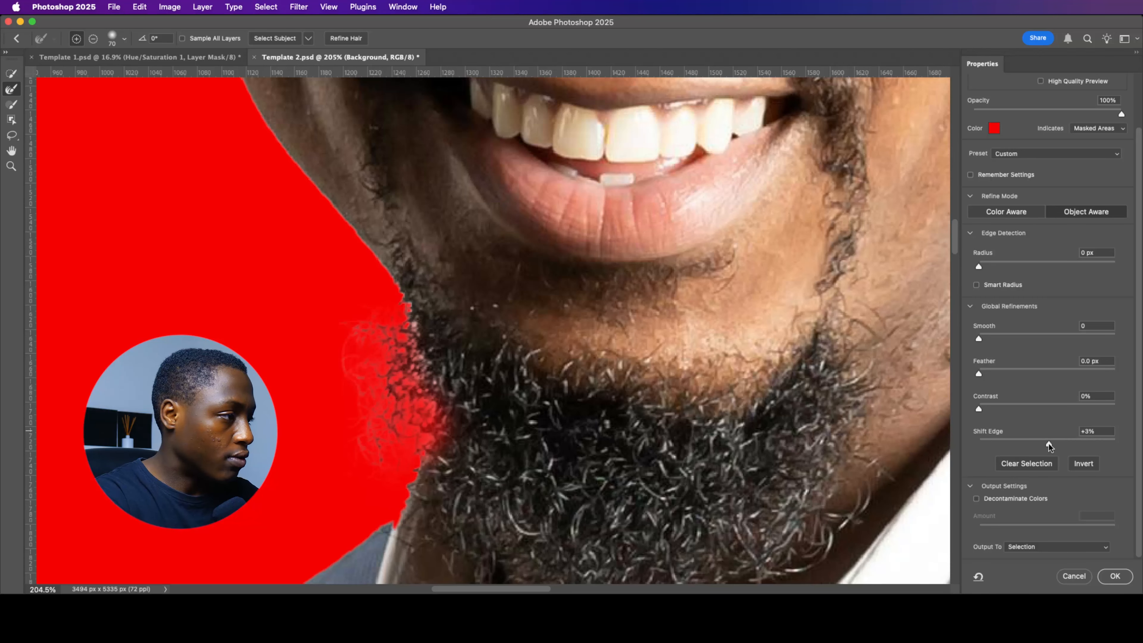
left_click(406, 430)
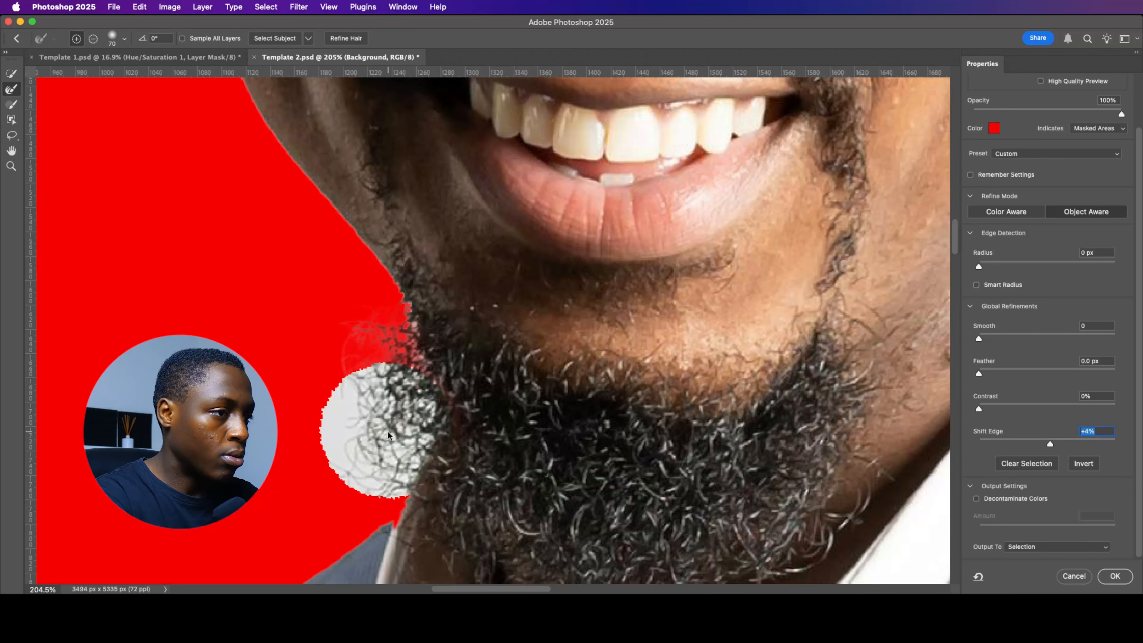
left_click(976, 498)
left_click(375, 461)
left_click(354, 400)
left_click(357, 308)
key("super+z")
left_click(124, 38)
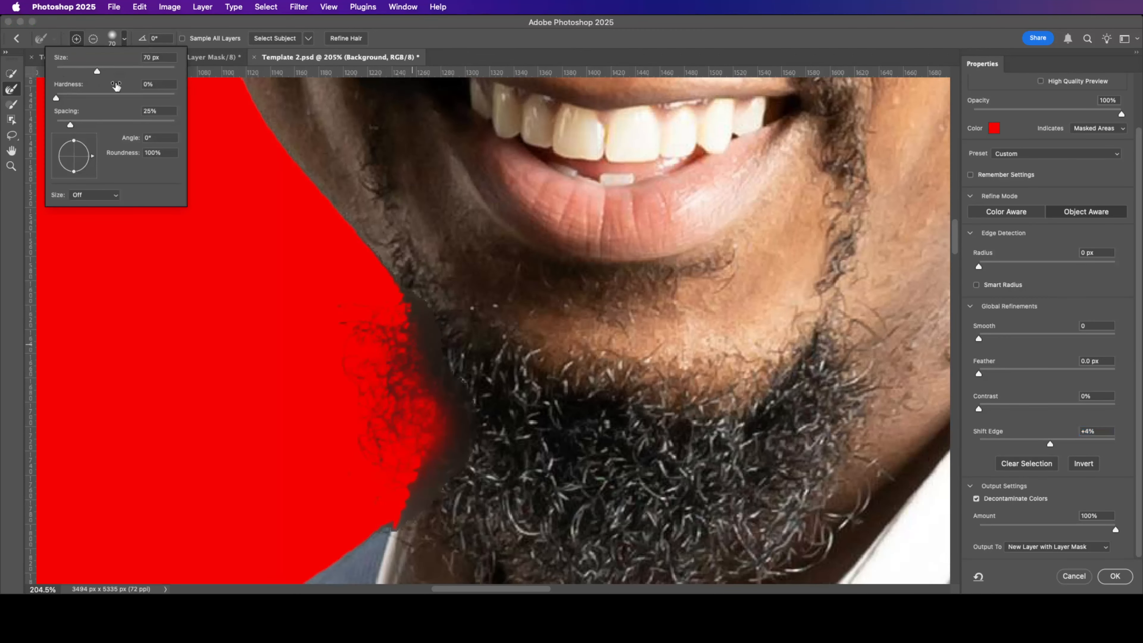
Step: Change the mask preview to the Onion Skin view
scroll(1035, 225, "up", 3)
left_click(1007, 117)
left_click(989, 315)
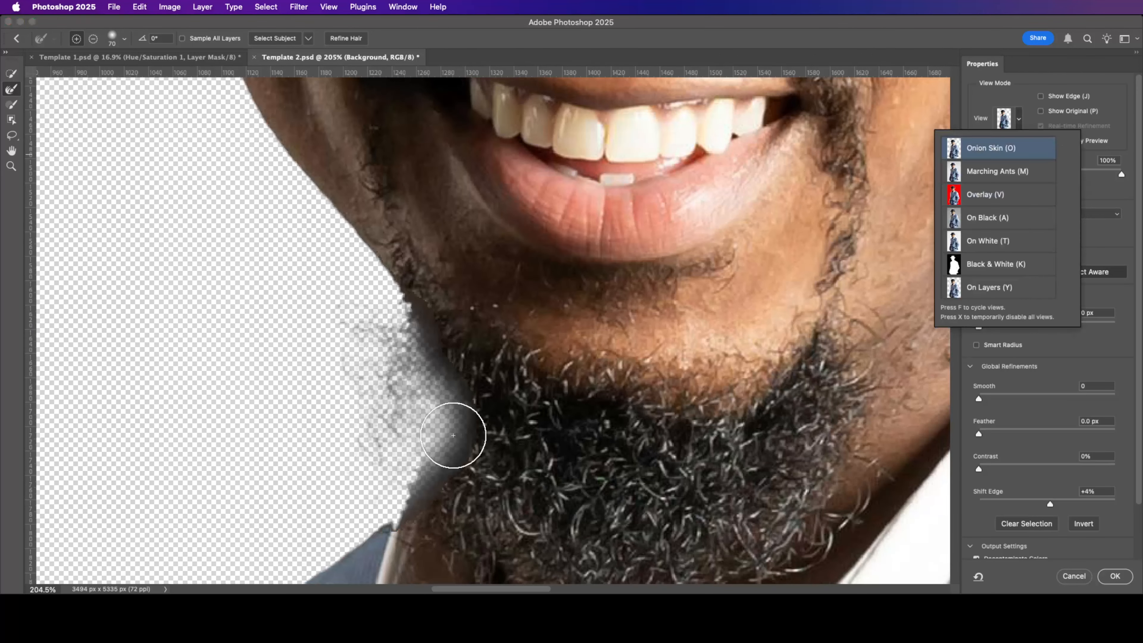
Step: Rework the beard edge with the refine brush, setting Shift Edge to +77% and the decontamination amount to 55%
mouse_move(478, 431)
left_mouse_down()
mouse_move(447, 388)
mouse_move(408, 439)
mouse_move(363, 456)
mouse_move(367, 426)
left_mouse_up()
left_click_drag(1050, 505, 1100, 504)
scroll(439, 508, "down", 4)
left_click_drag(380, 387, 380, 244)
scroll(1053, 508, "down", 3)
mouse_move(1055, 550)
left_mouse_down()
mouse_move(1067, 550)
mouse_move(1054, 550)
left_mouse_up()
left_click_drag(380, 411, 341, 310)
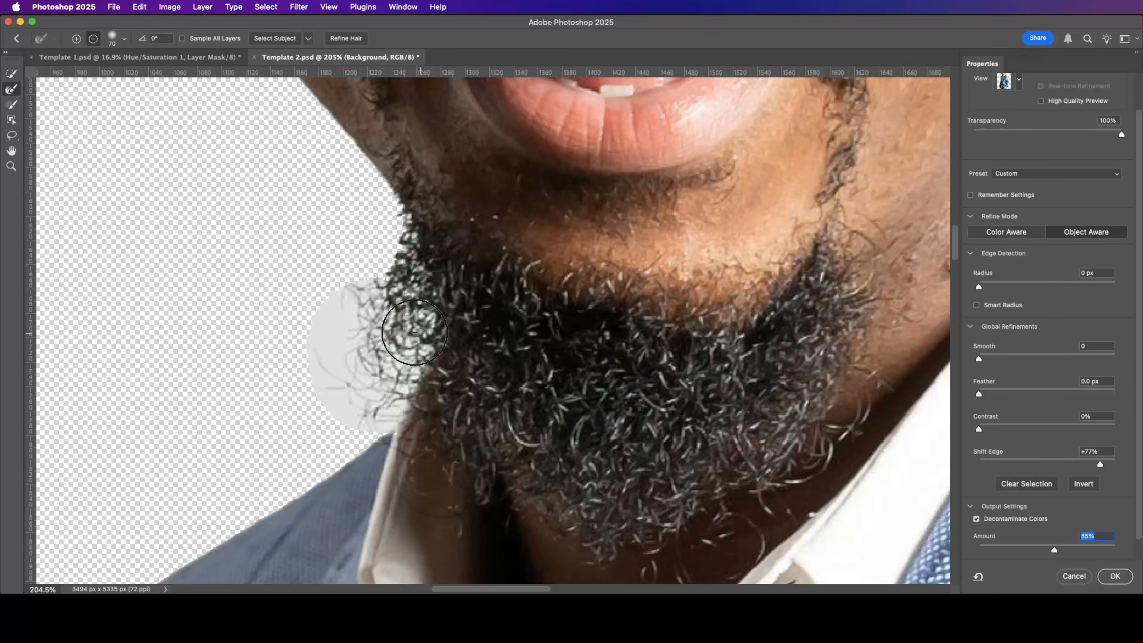
Step: Raise Shift Edge to +91%, brush over the stray beard hairs again, and set the decontamination amount to 56%
left_click_drag(1100, 464, 1109, 464)
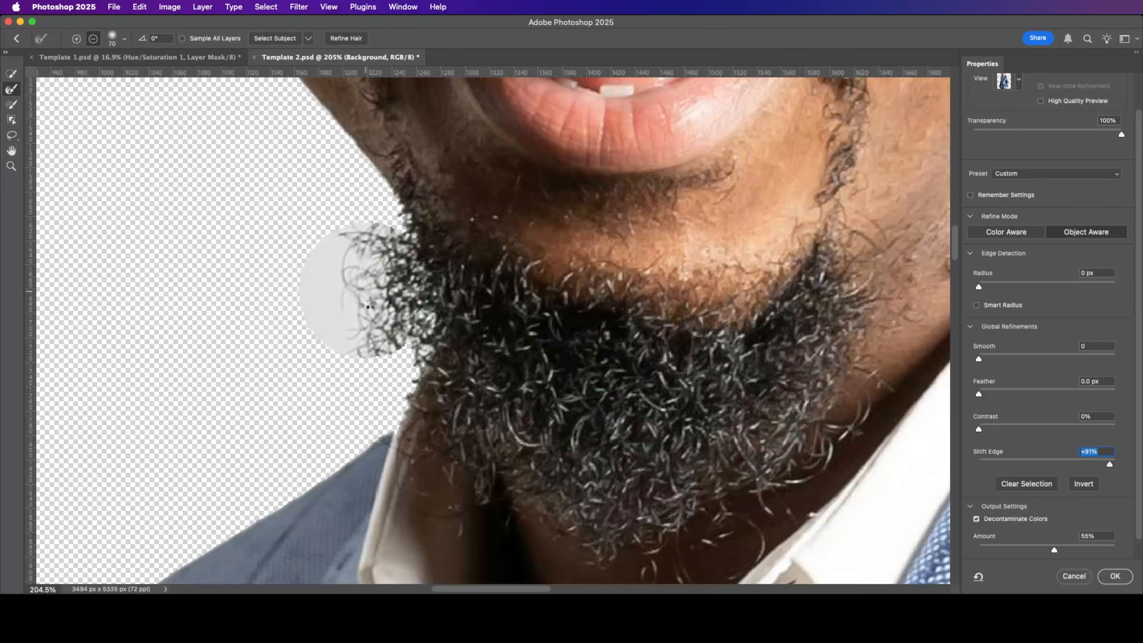
left_click_drag(369, 327, 362, 237)
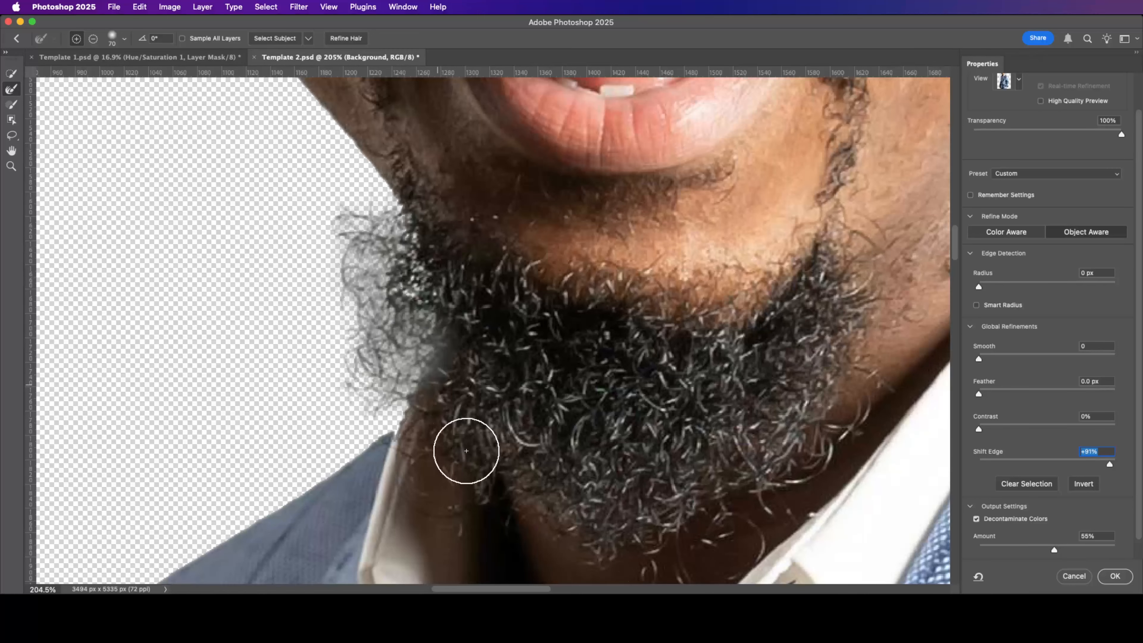
left_click_drag(1068, 550, 1055, 549)
scroll(550, 388, "down", 5)
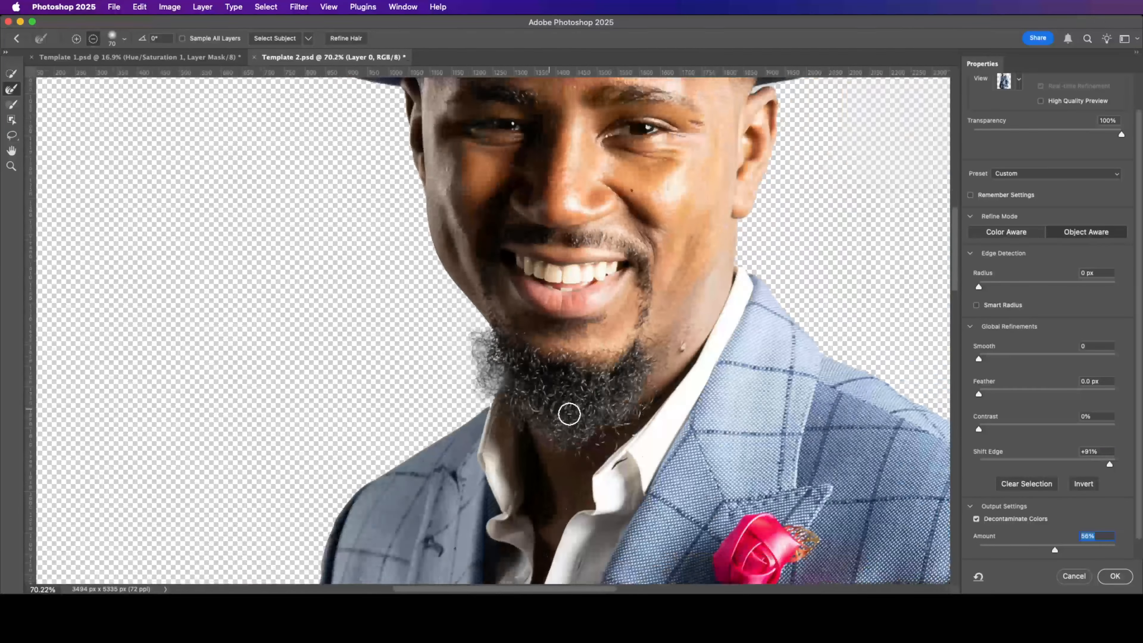
Step: Lower Shift Edge slightly and output the refined cutout as a new layer with a layer mask
scroll(472, 341, "up", 10)
scroll(472, 342, "down", 4)
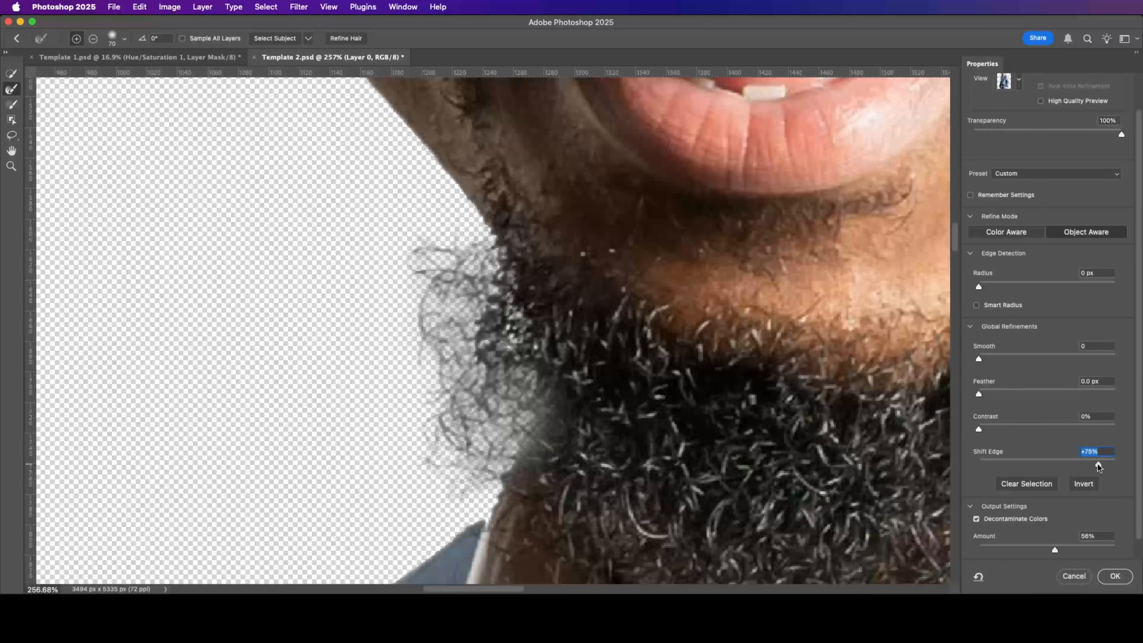
left_click(1115, 576)
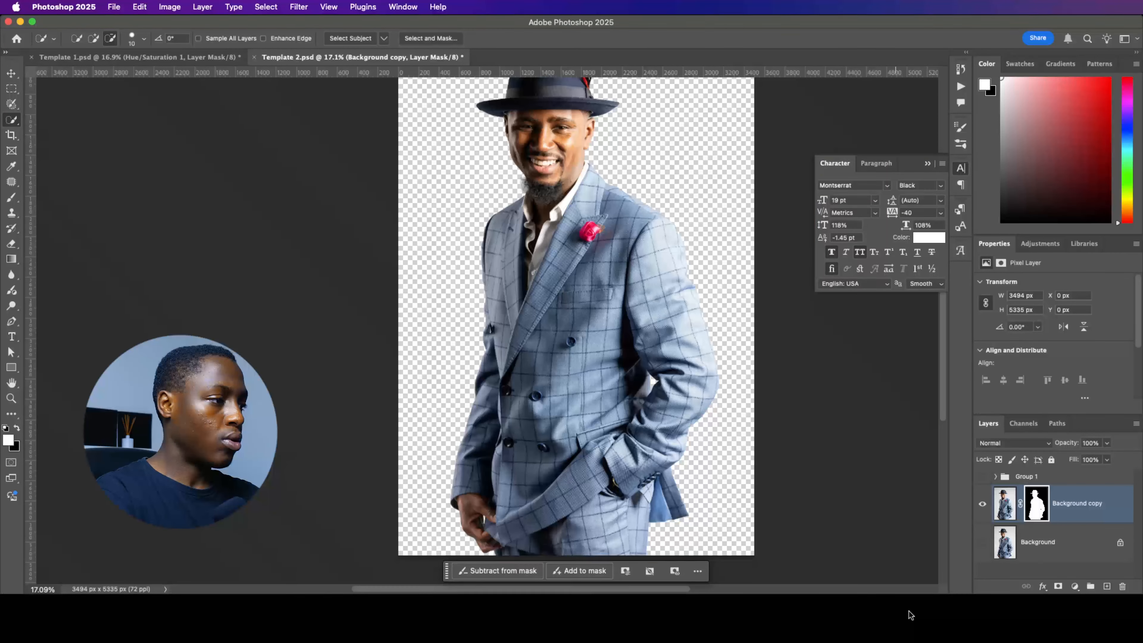
left_click(909, 613)
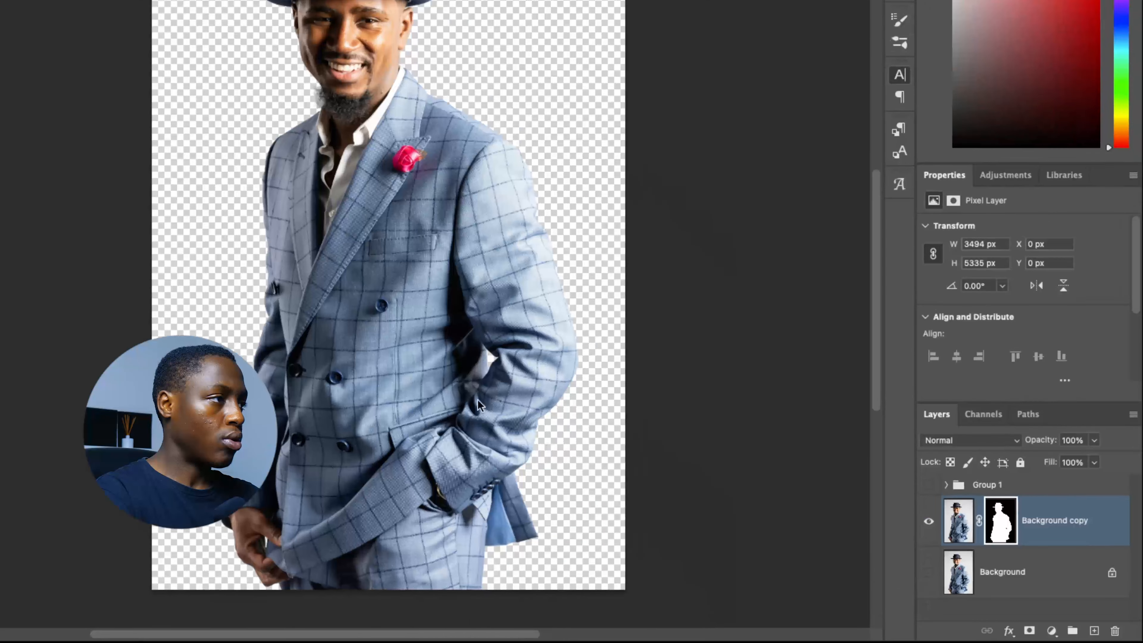
left_click(482, 487)
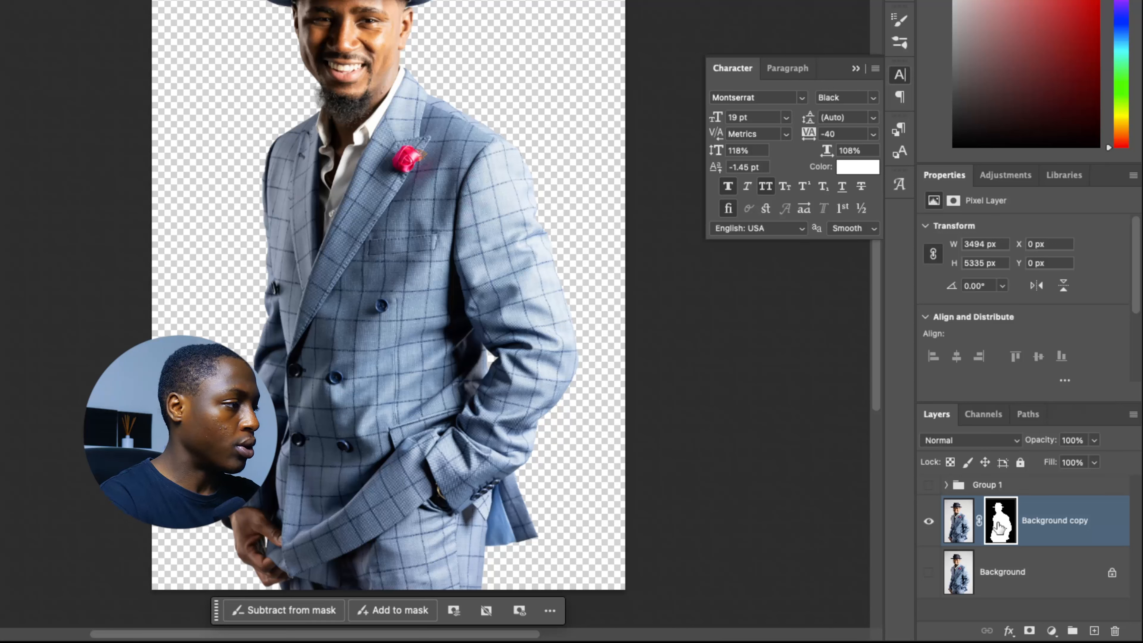
Step: Move the mask from Background copy to Group 1, show only the group, and invert the moved mask
left_click_drag(1001, 531, 936, 502)
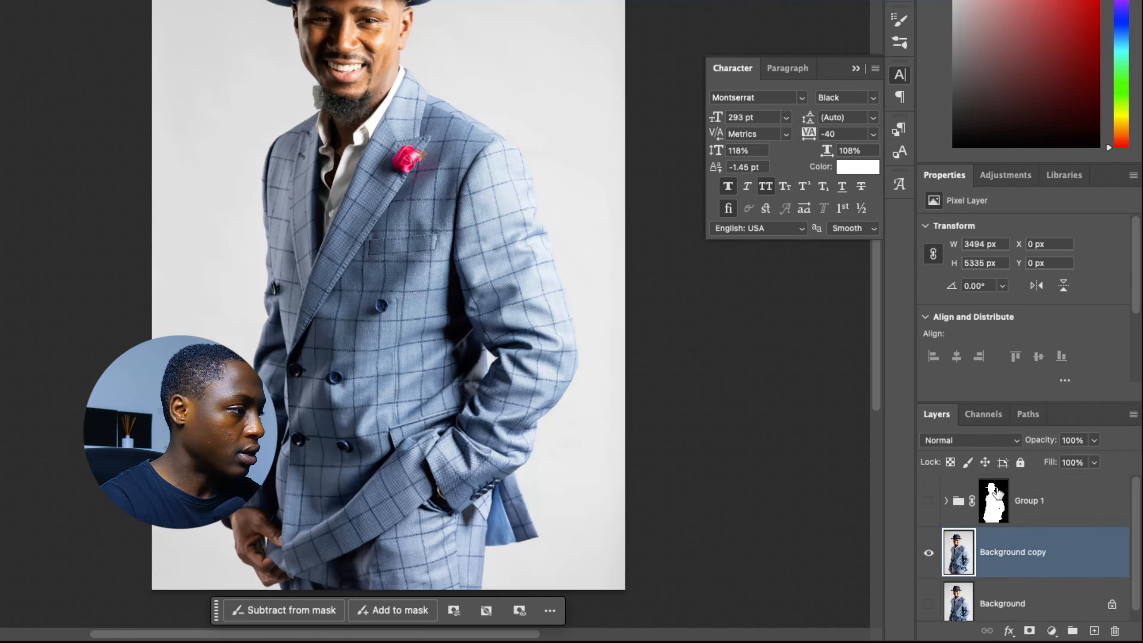
left_click(929, 501)
left_click(929, 552)
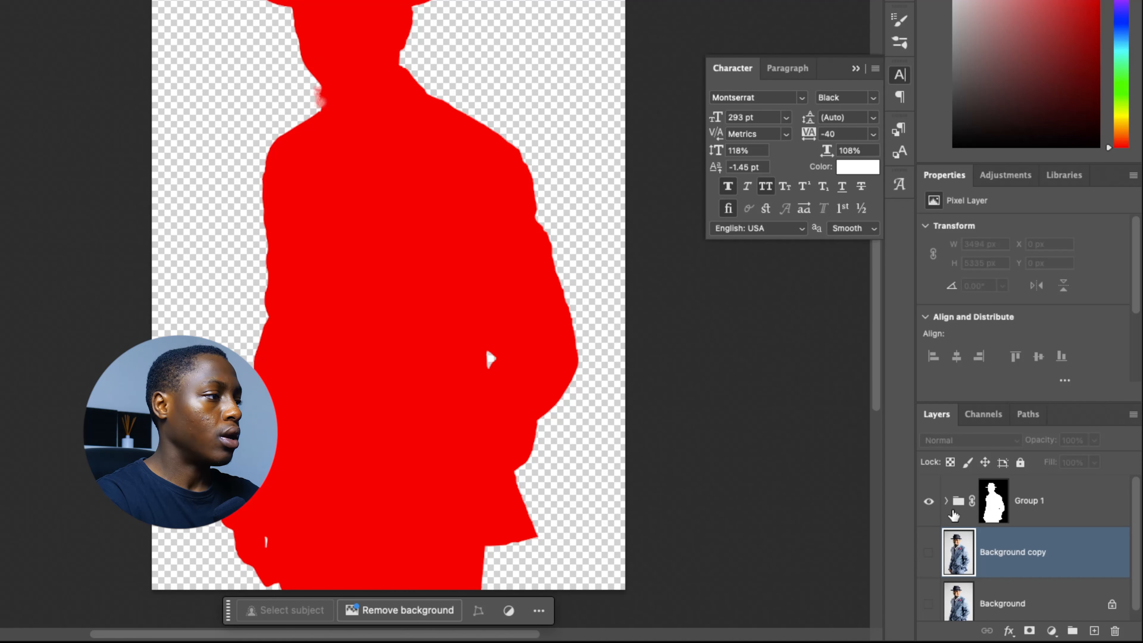
left_click(996, 509)
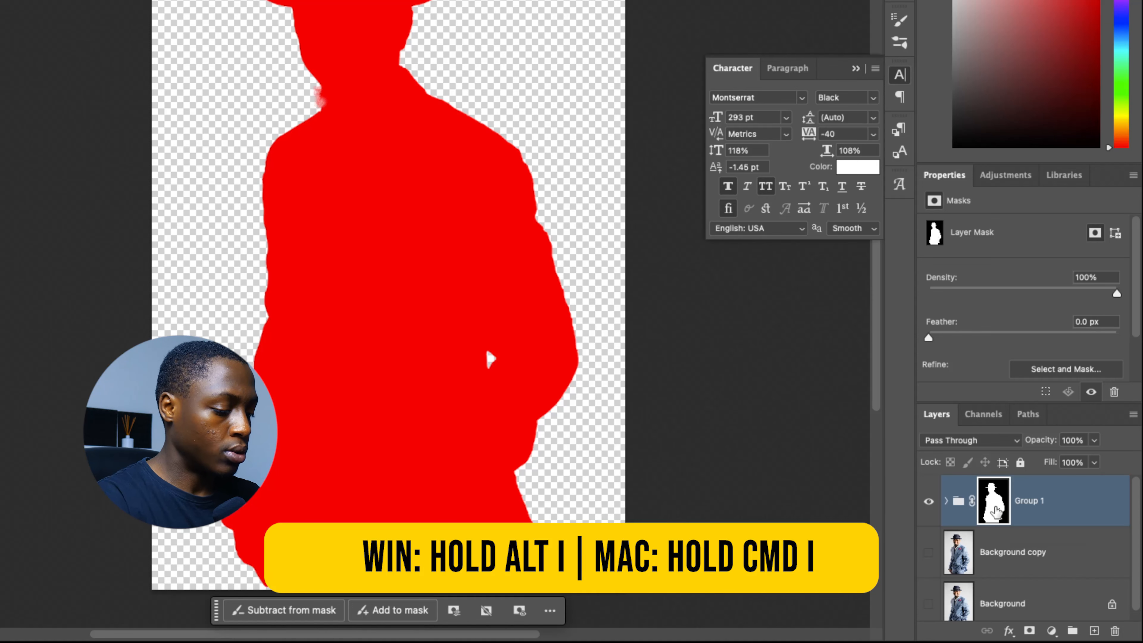
key("super+i")
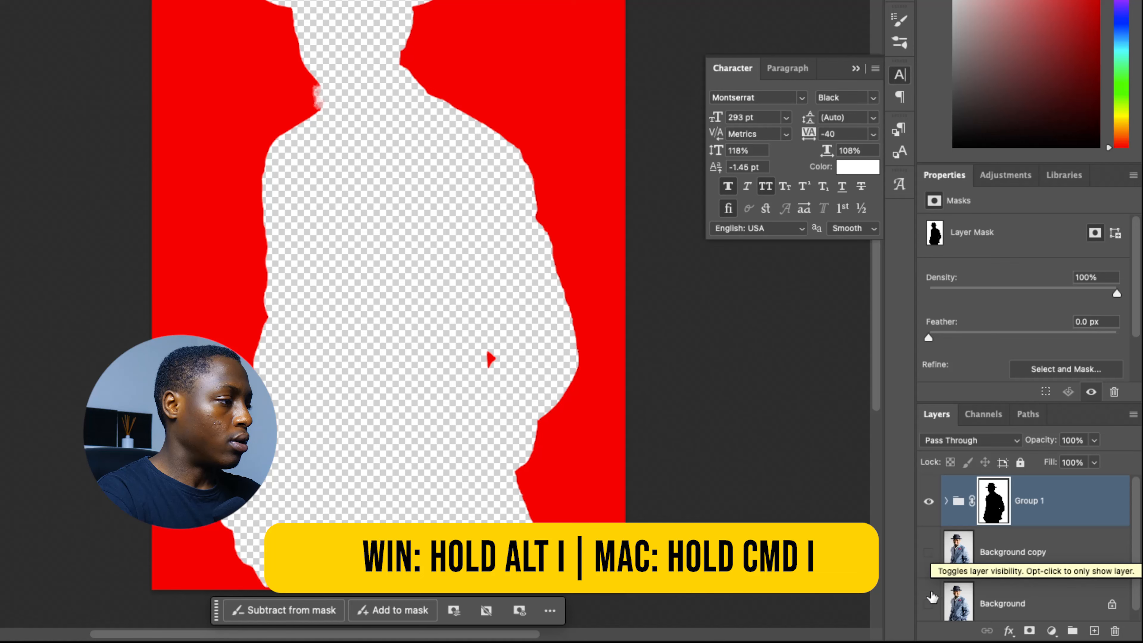
Step: Show the original Background layer and delete the Background copy layer
left_click(928, 606)
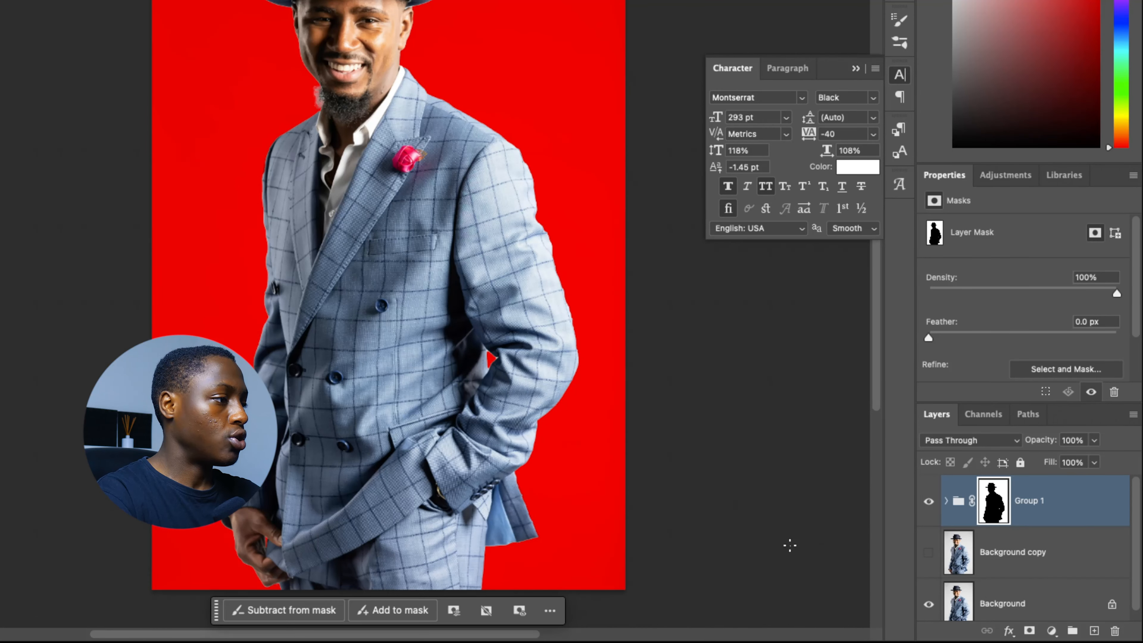
left_click(1008, 558)
key("Delete")
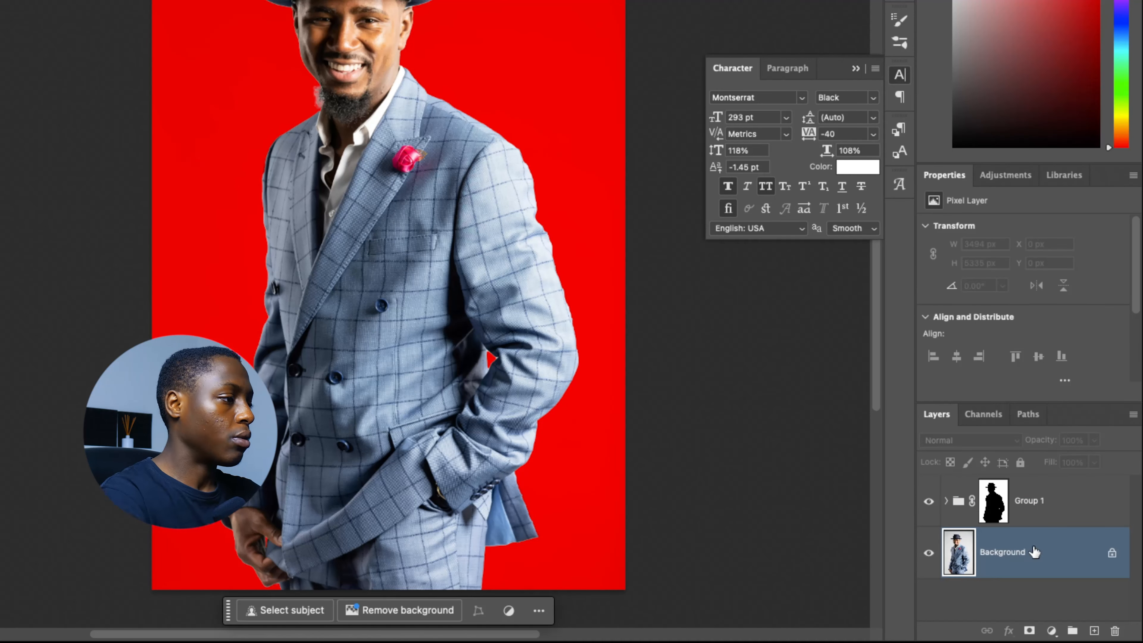
Step: Add a Hue/Saturation adjustment layer above Group 1 and clip it to the group
left_click(1027, 505)
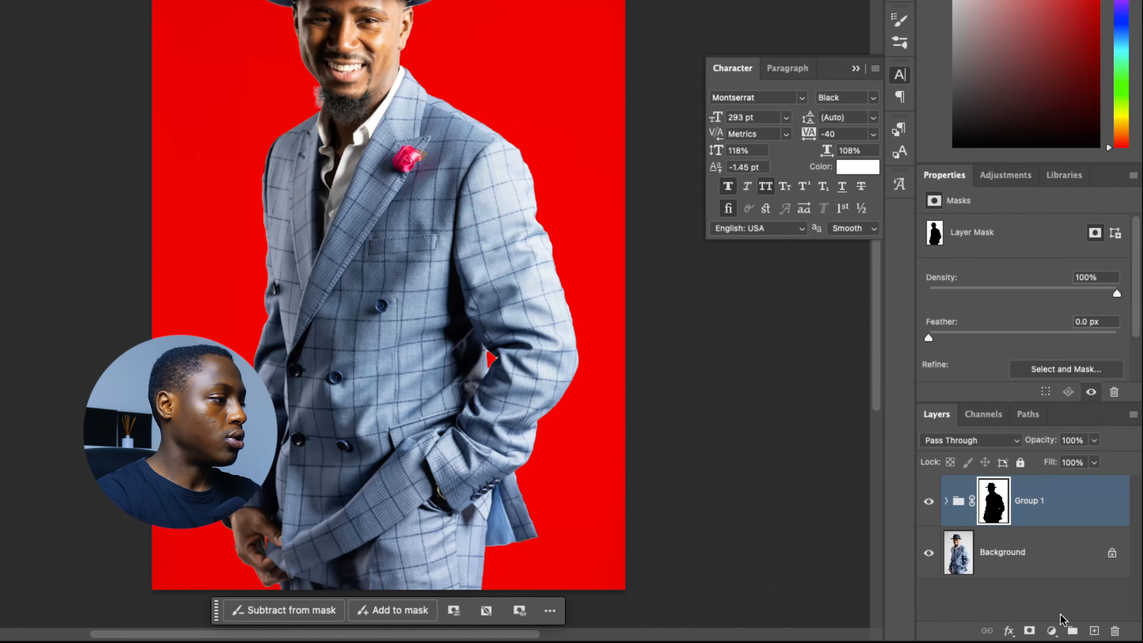
left_click(1051, 630)
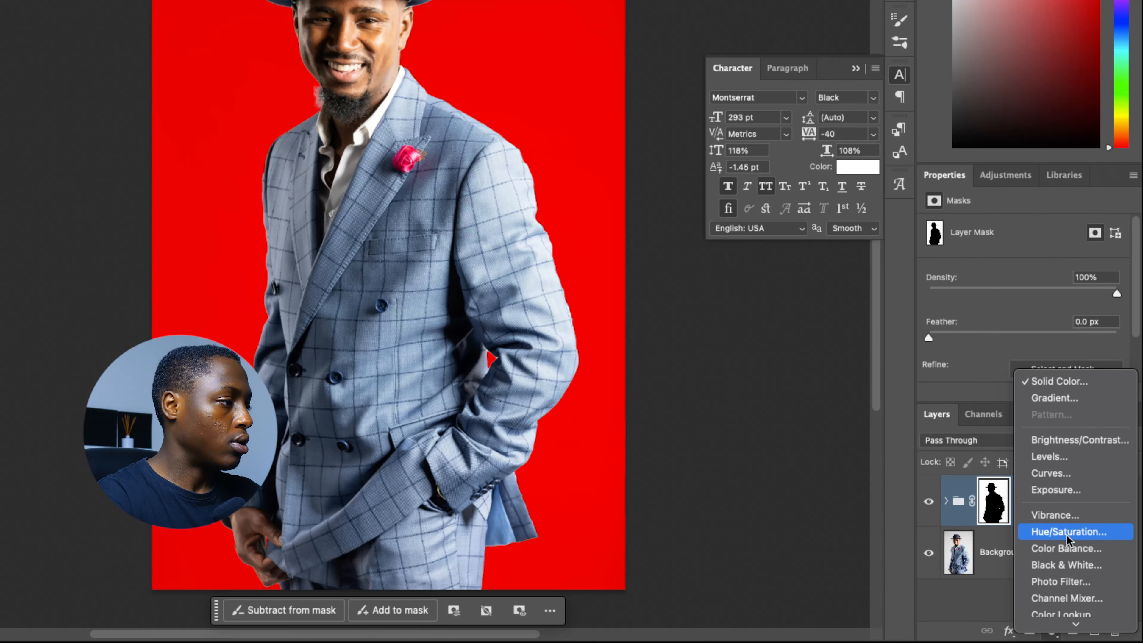
left_click(1069, 532)
left_click(1020, 393)
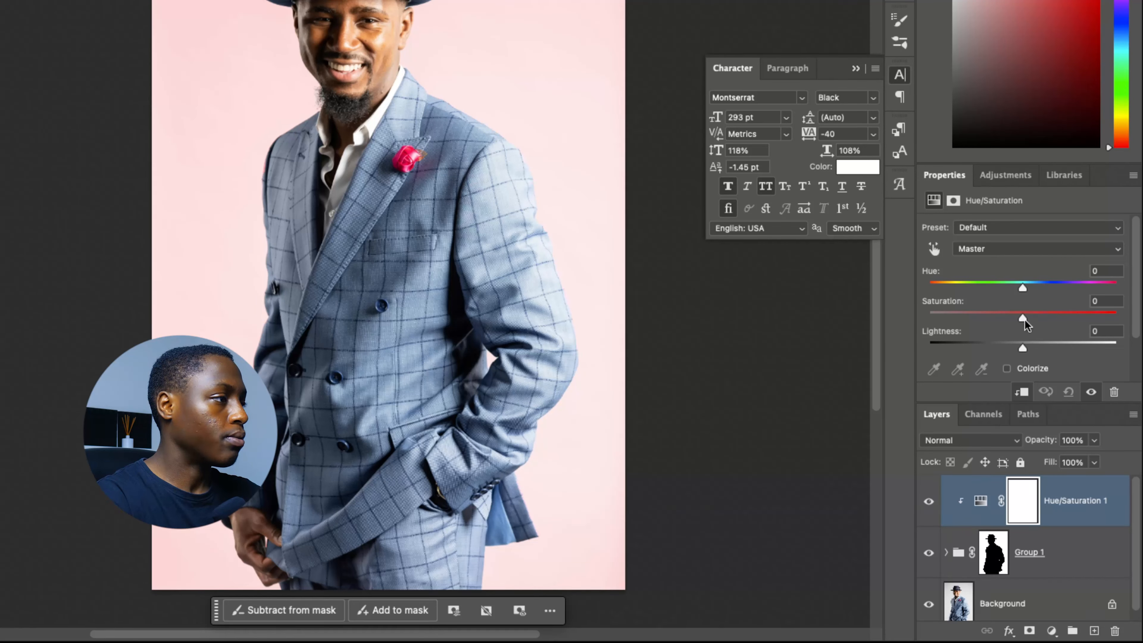
Step: Try a hue shift of -19 on the clipped adjustment, and move the hue well into positive values
left_click_drag(982, 288, 1005, 288)
scroll(614, 440, "down", 2)
scroll(614, 441, "up", 2)
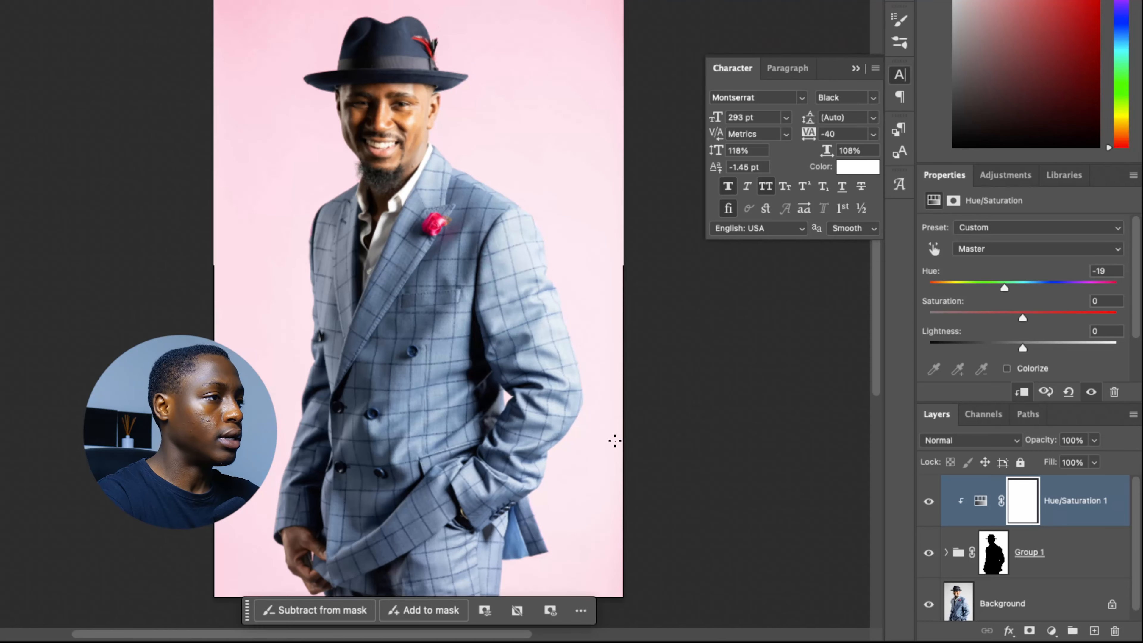
left_click_drag(1006, 292, 1070, 290)
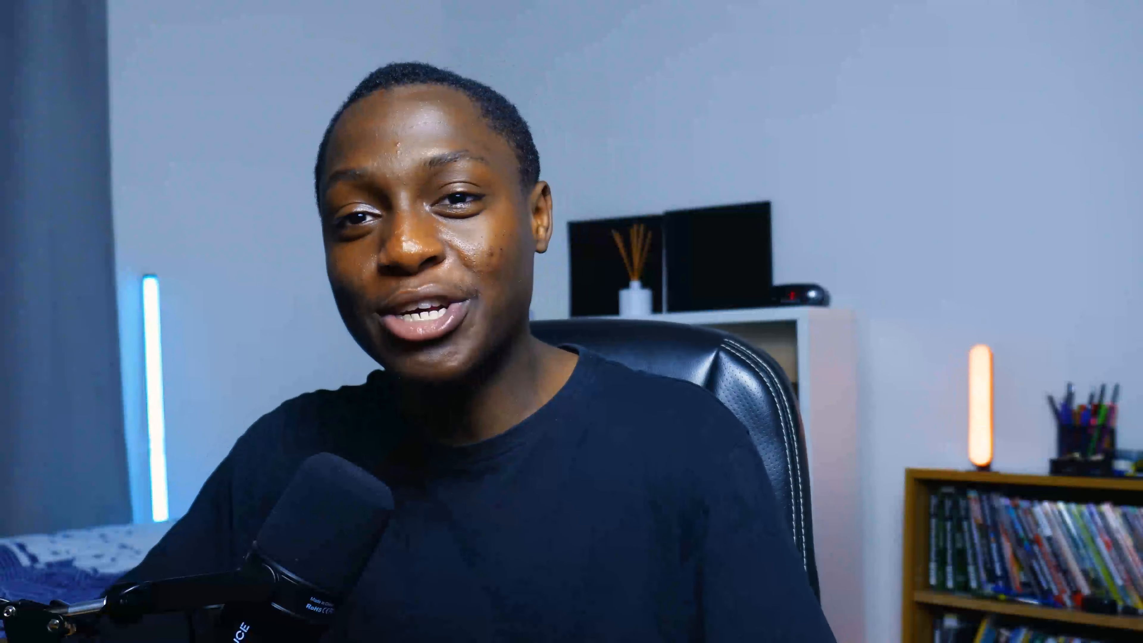